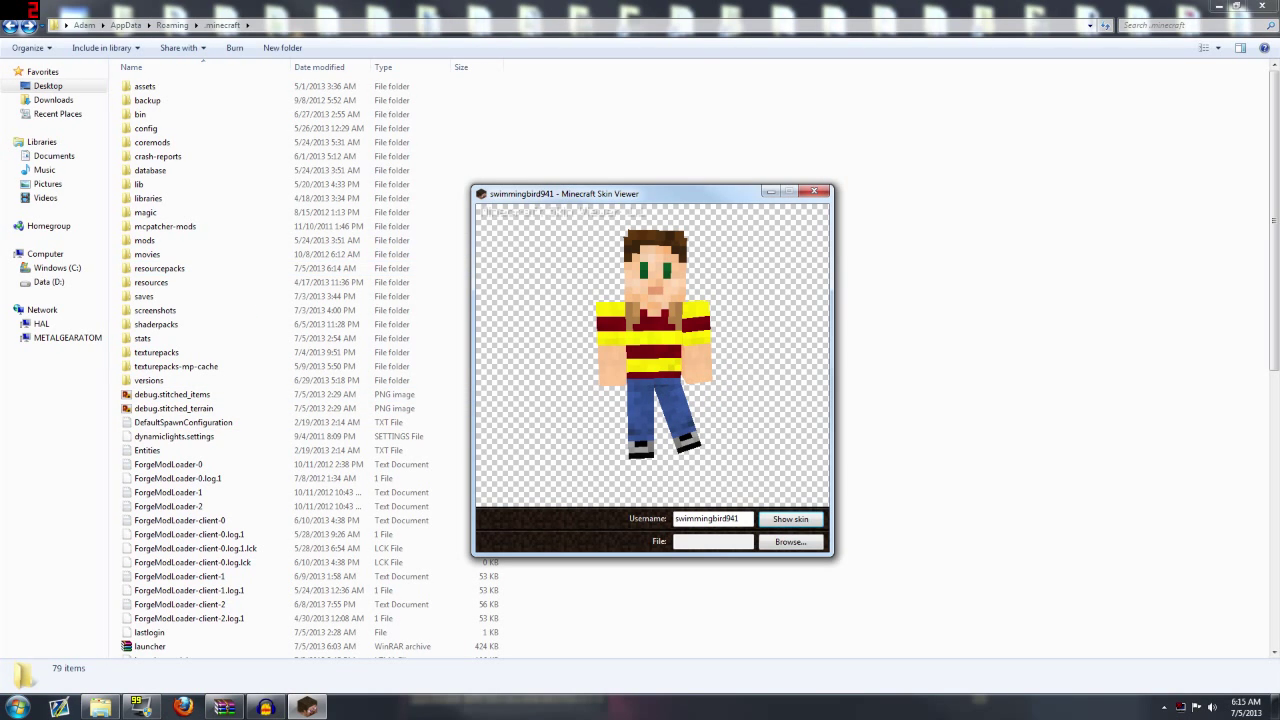
View other players' skins by username in the skin viewer and close the viewer.
drag(526, 186, 526, 153)
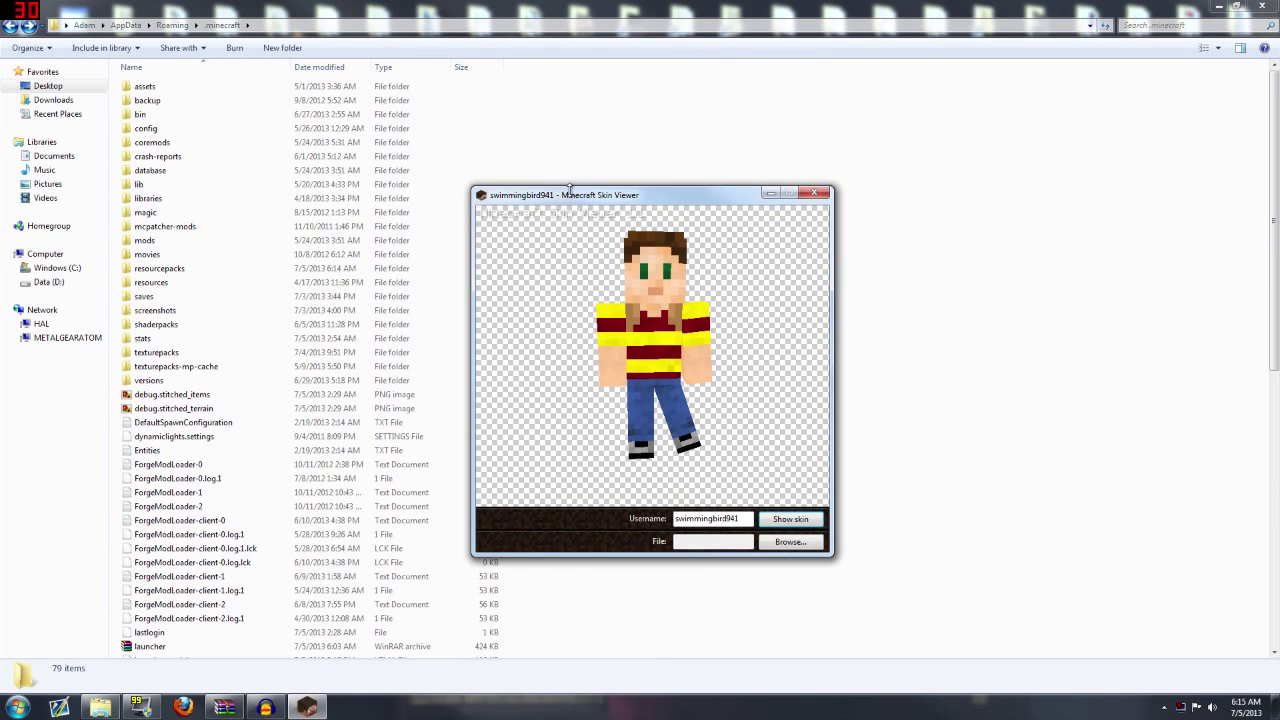
drag(583, 201, 639, 166)
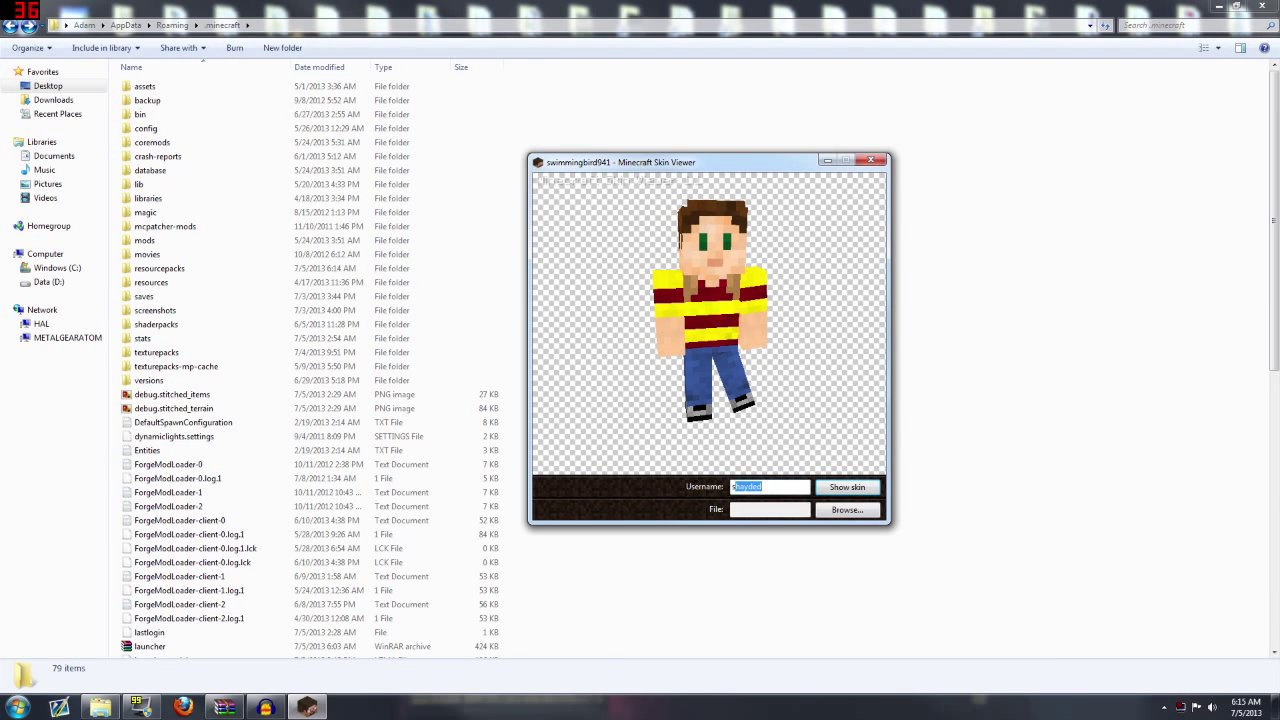
key(Return)
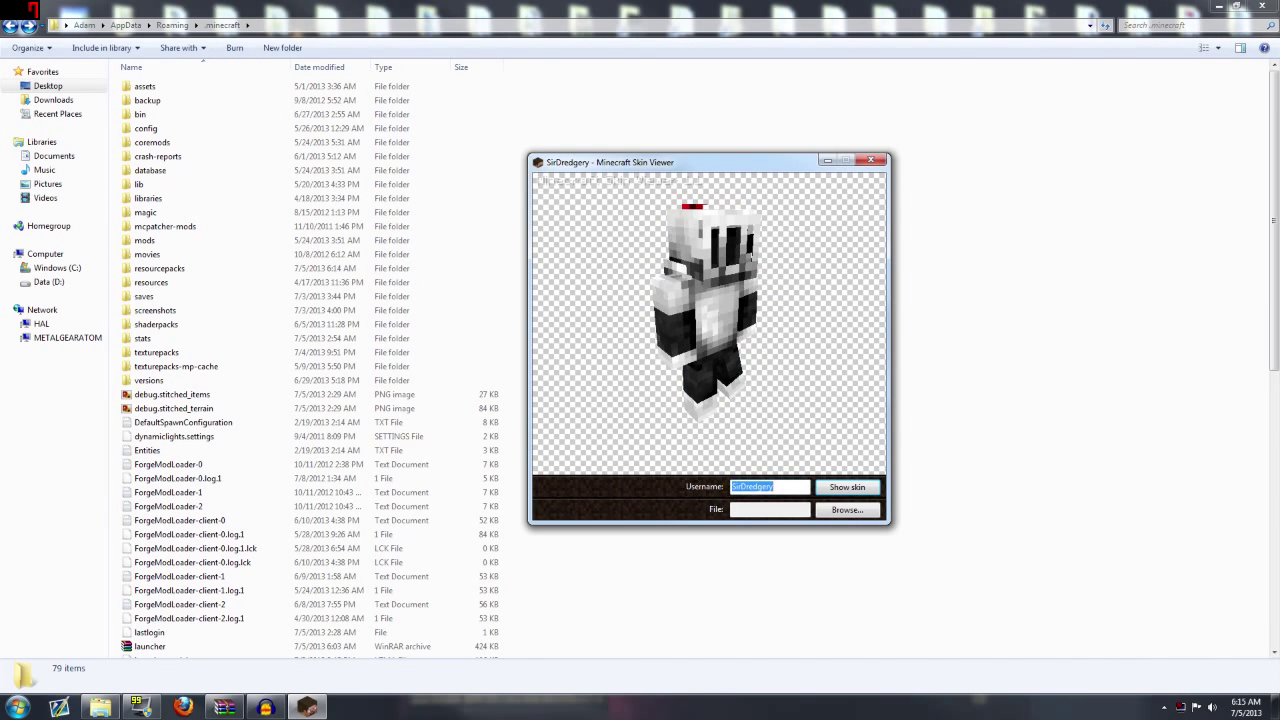
right_click(730, 336)
click(712, 322)
click(712, 322)
click(712, 322)
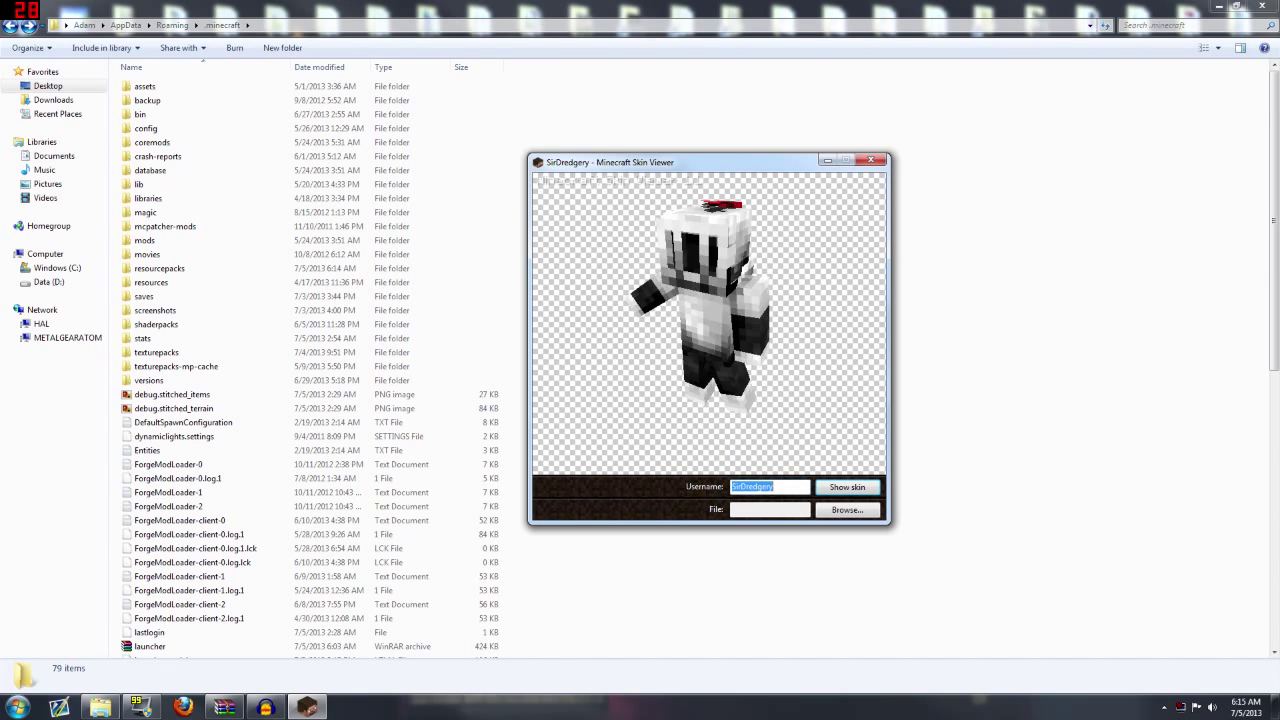
key(alt+F4)
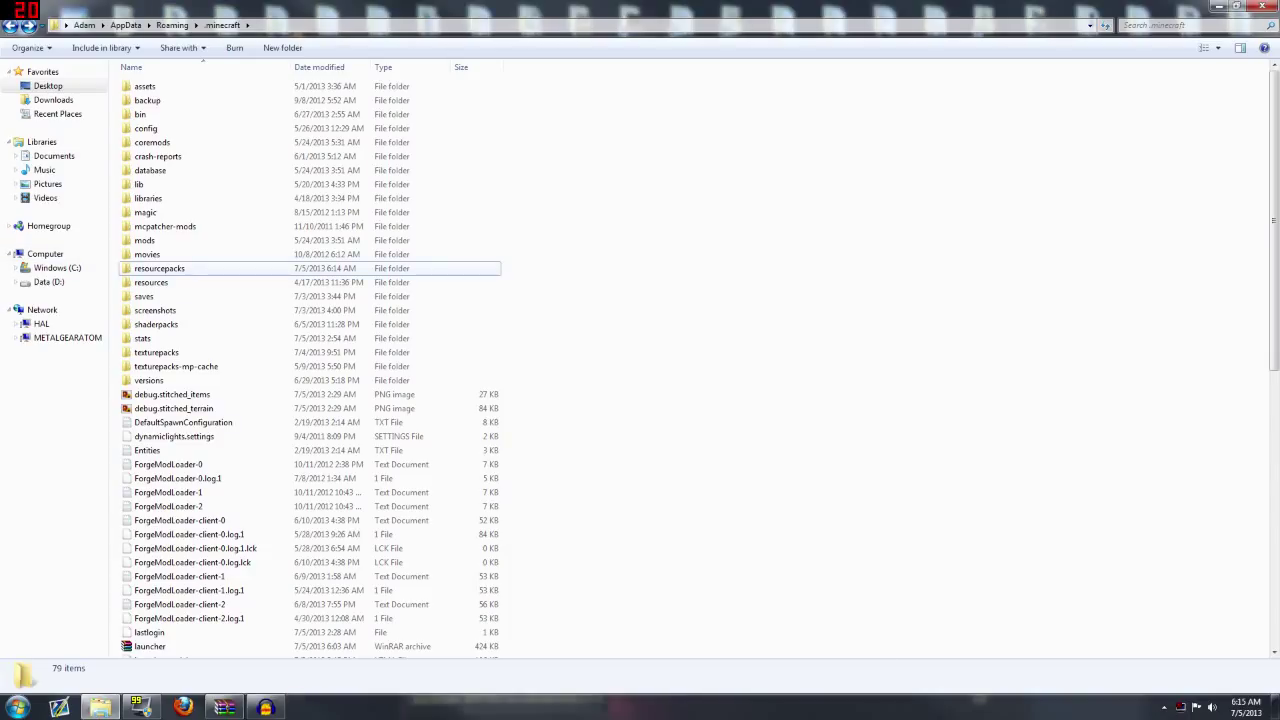
Look inside the Bird Pack and Test Pack folders in resourcepacks and return to the .minecraft folder.
double_click(160, 268)
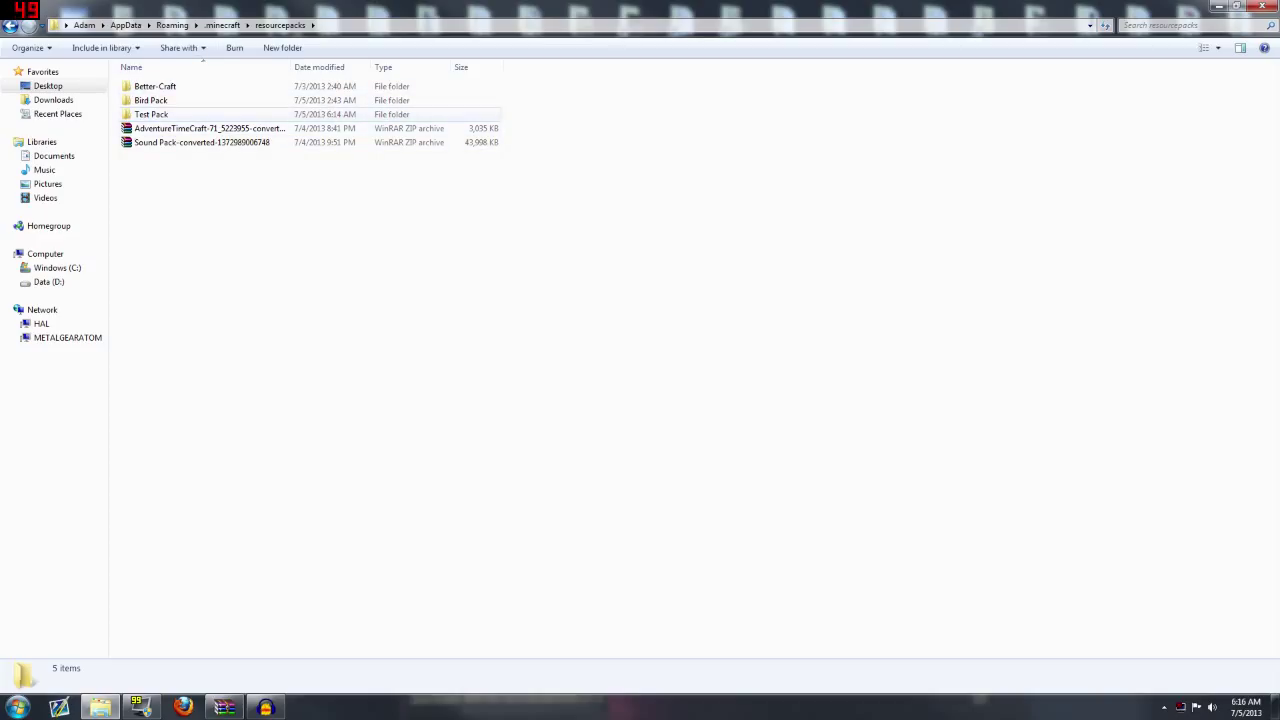
double_click(151, 100)
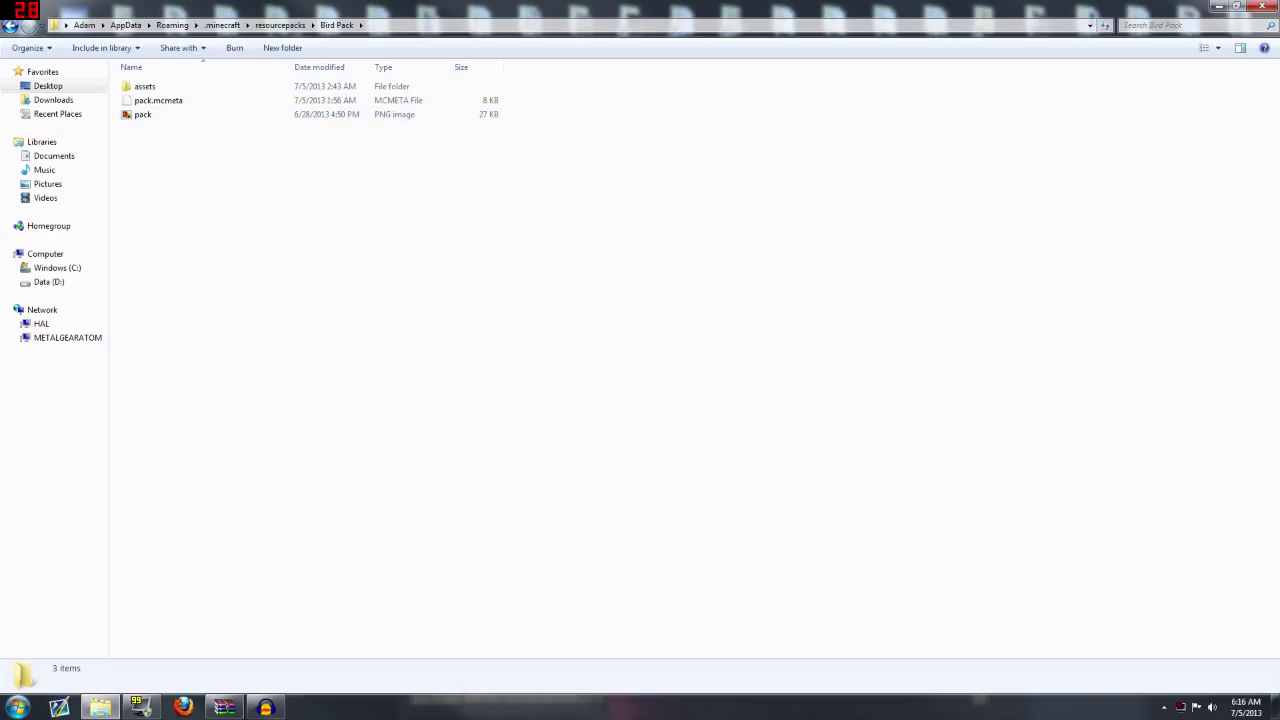
key(BackSpace)
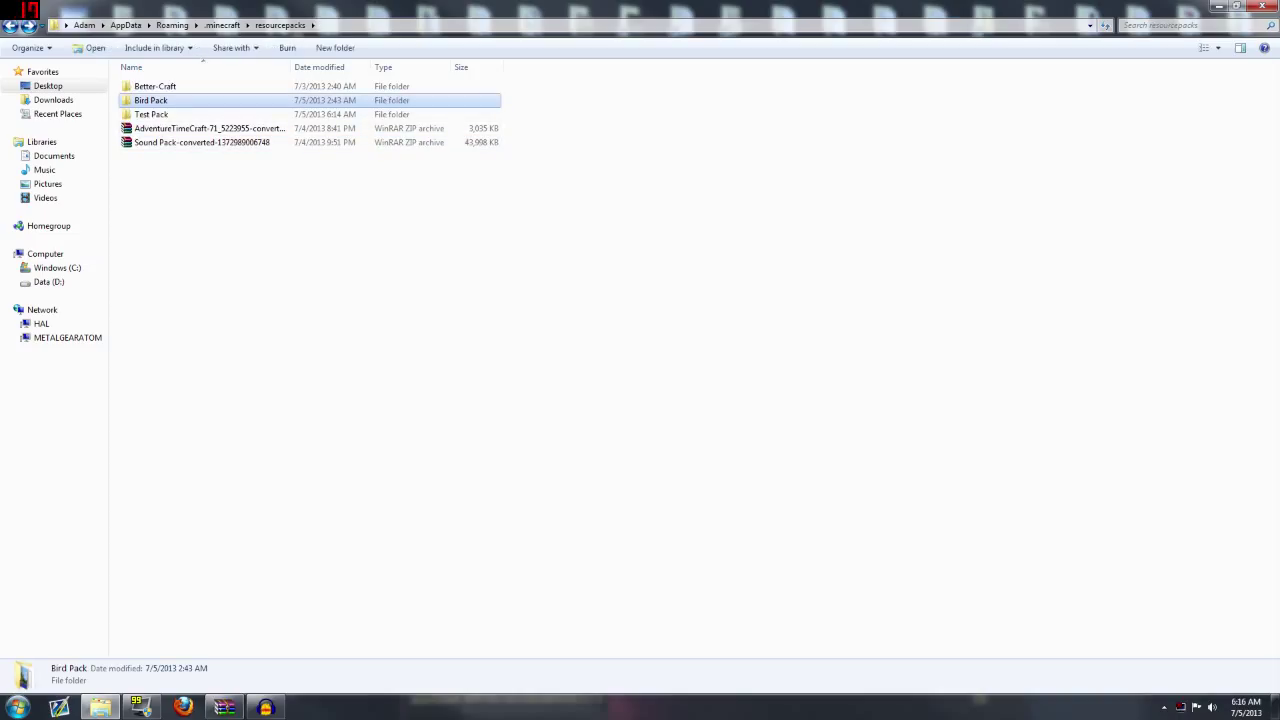
click(151, 114)
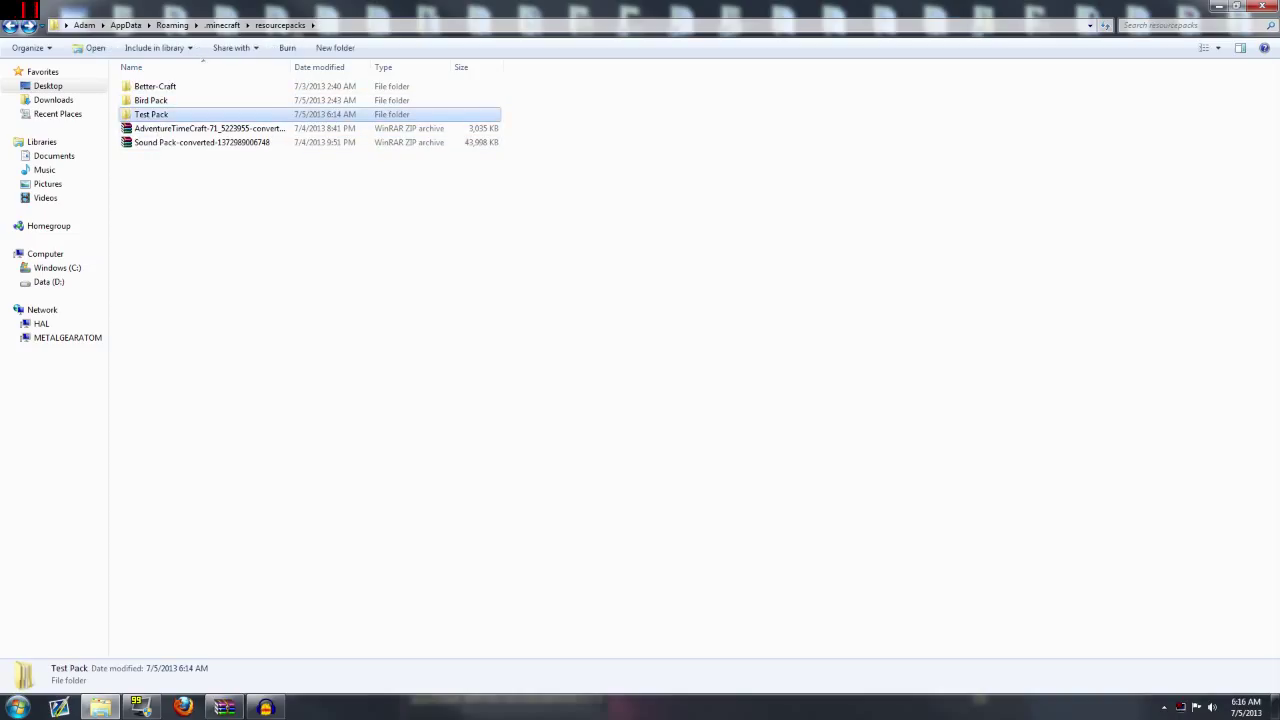
key(Return)
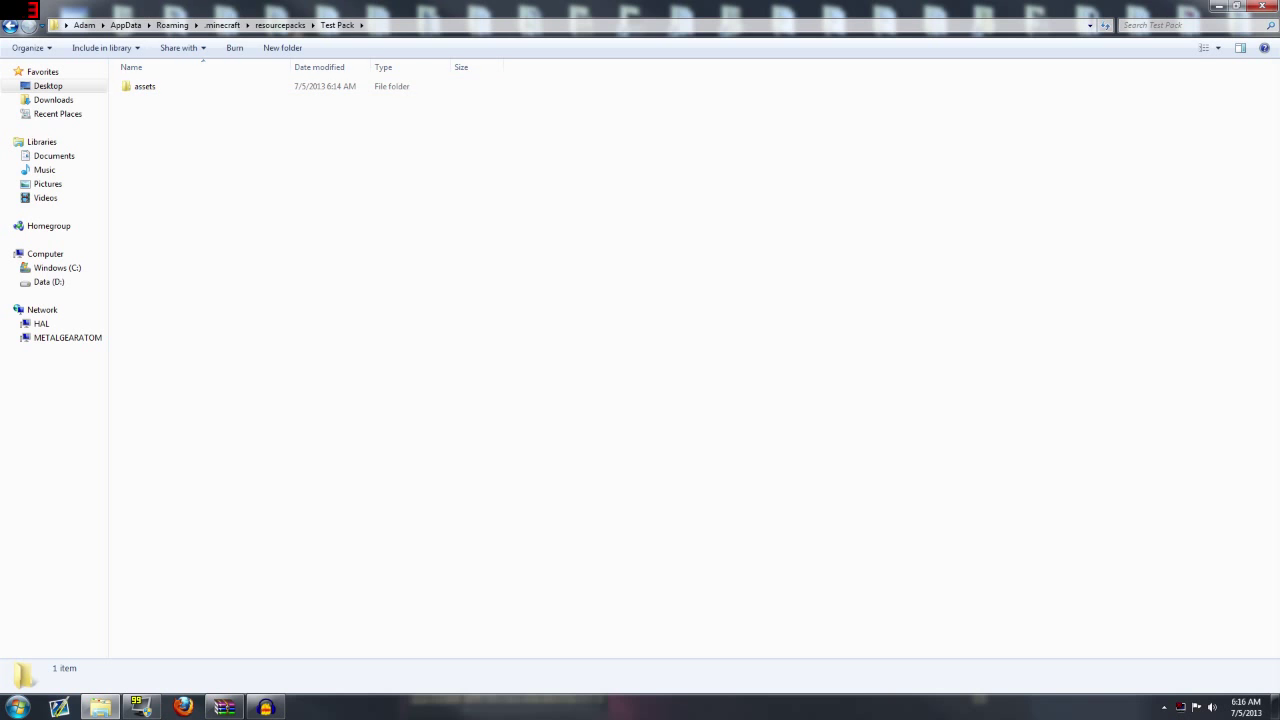
key(BackSpace)
key(BackSpace)
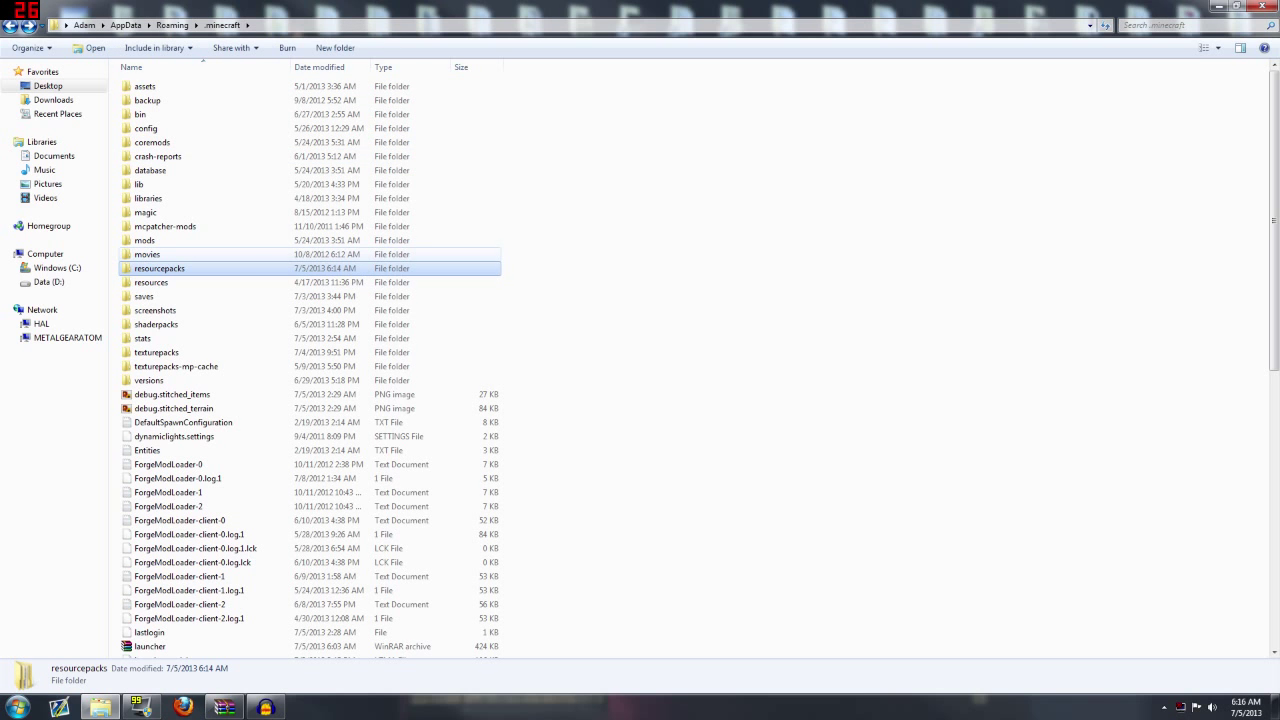
key(Return)
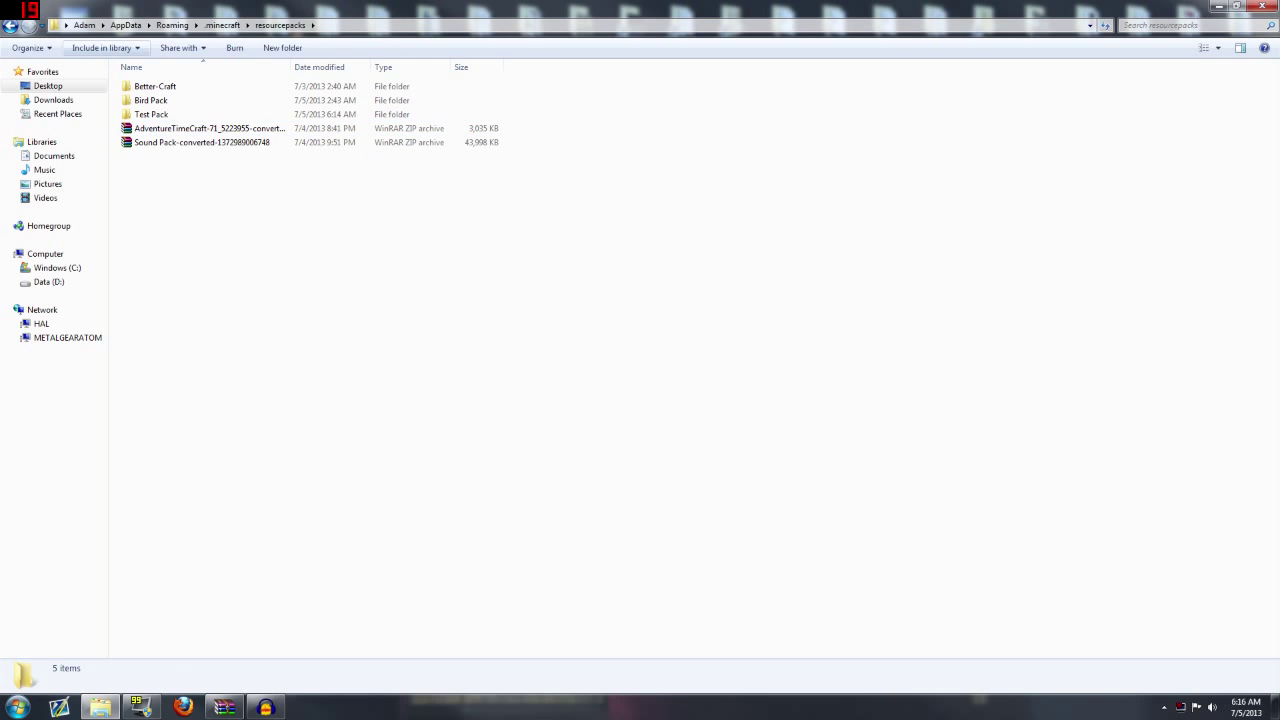
key(BackSpace)
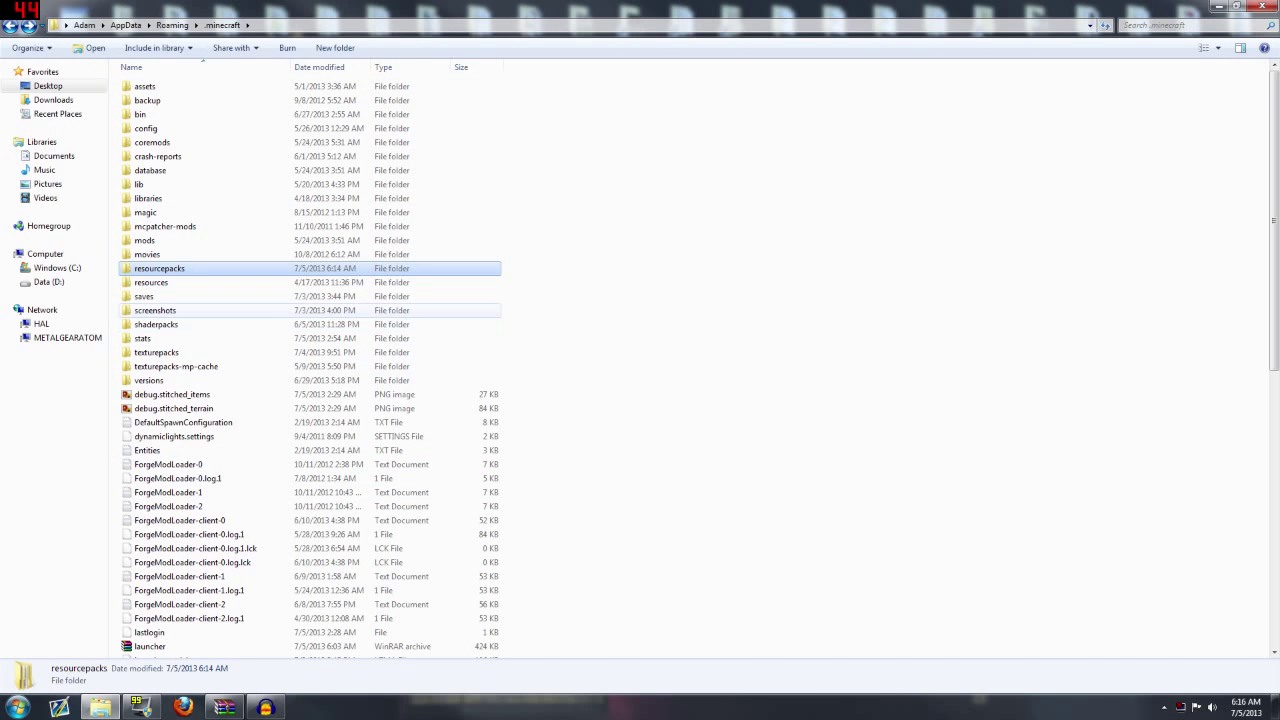
double_click(155, 310)
key(BackSpace)
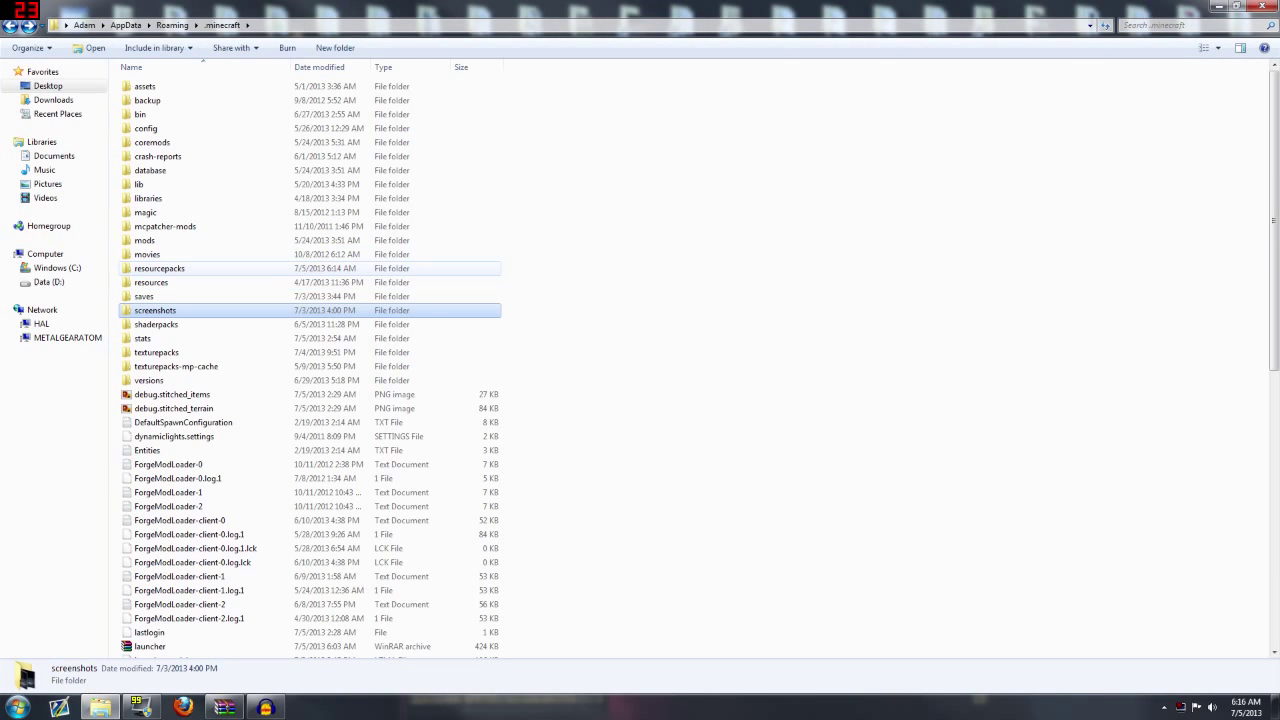
Examine Test Pack's folder structure down to assets\minecraft and return to the .minecraft folder.
double_click(155, 267)
click(152, 114)
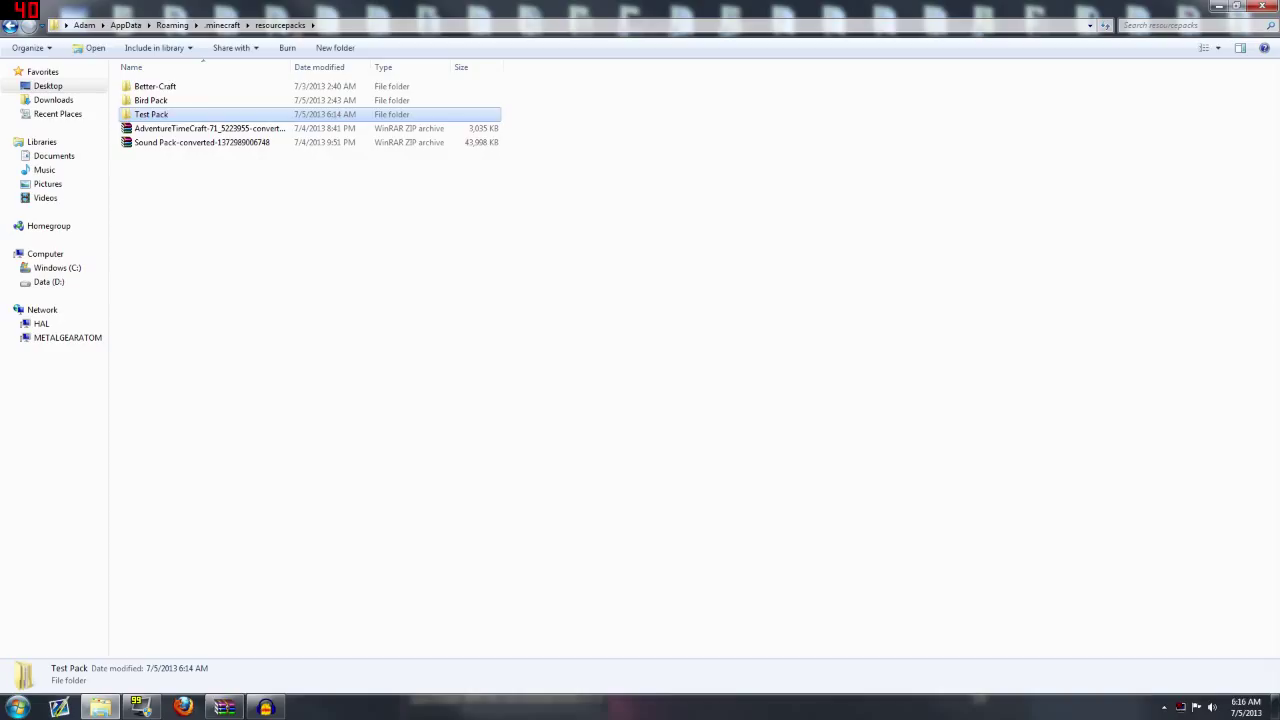
double_click(152, 114)
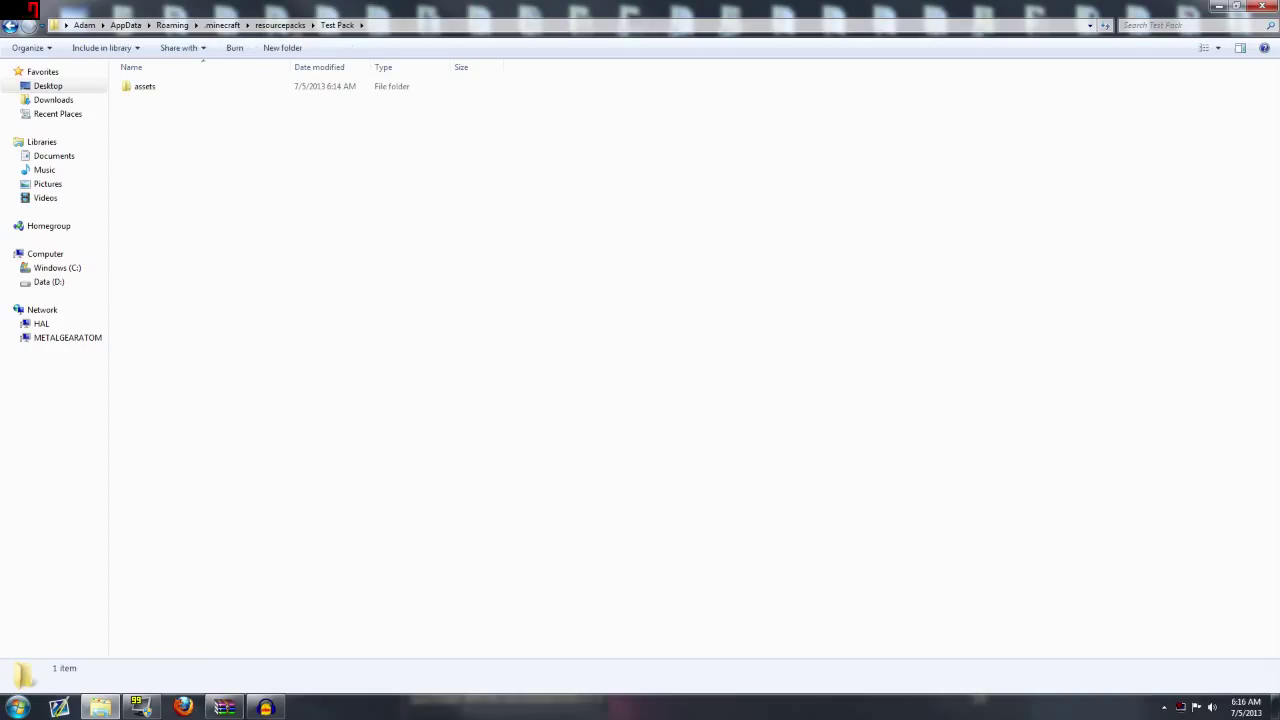
double_click(146, 87)
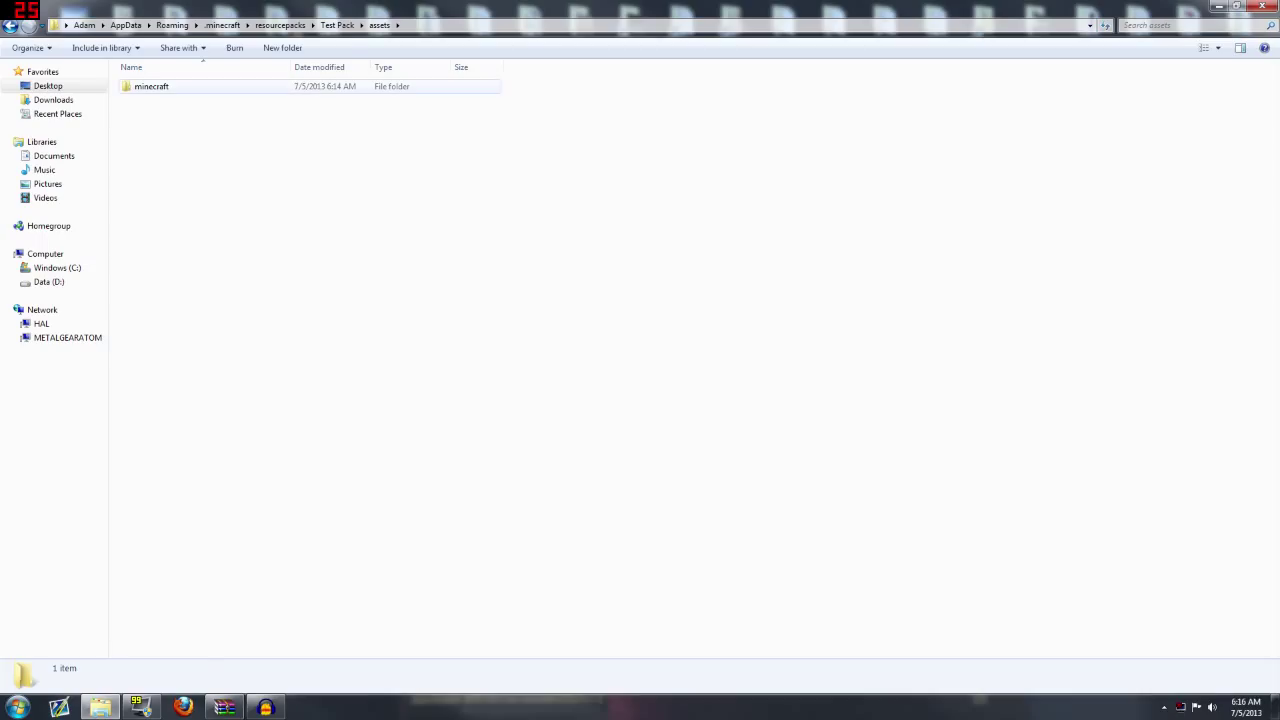
double_click(152, 87)
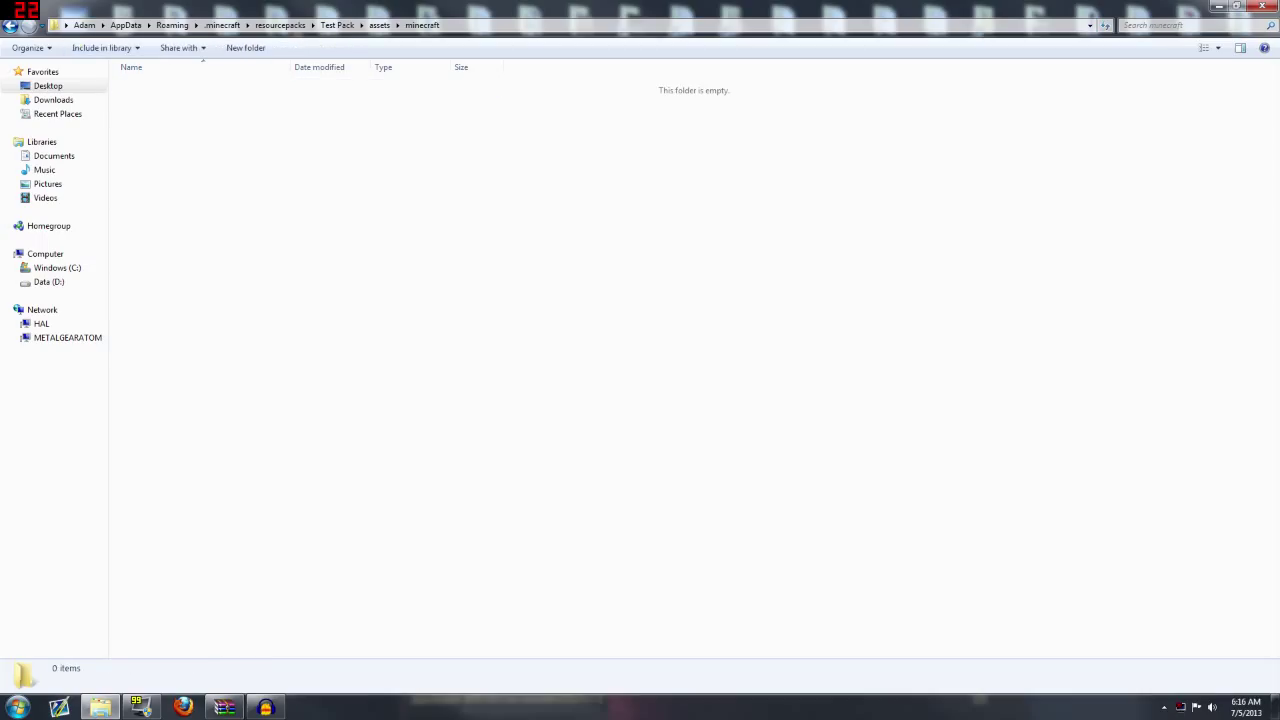
key(BackSpace)
key(BackSpace)
key(BackSpace)
key(BackSpace)
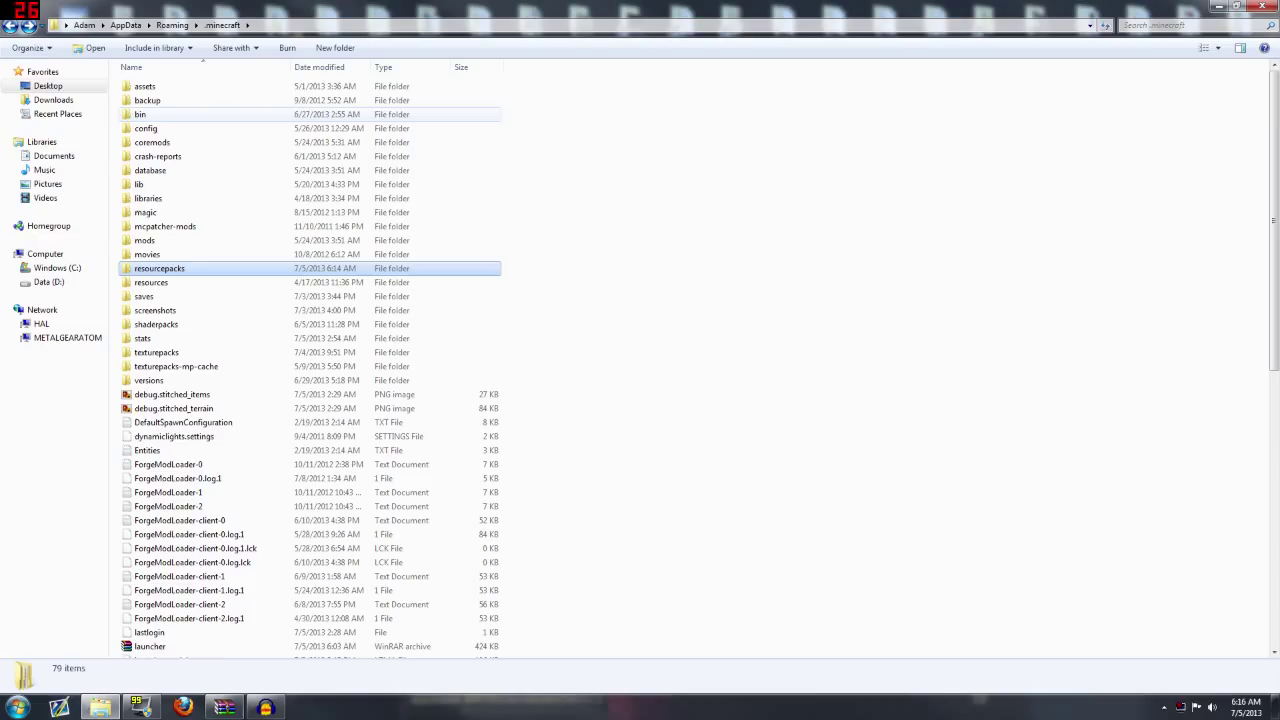
Copy the icons, lang, music, records and sound folders from the assets folder in .minecraft.
double_click(145, 86)
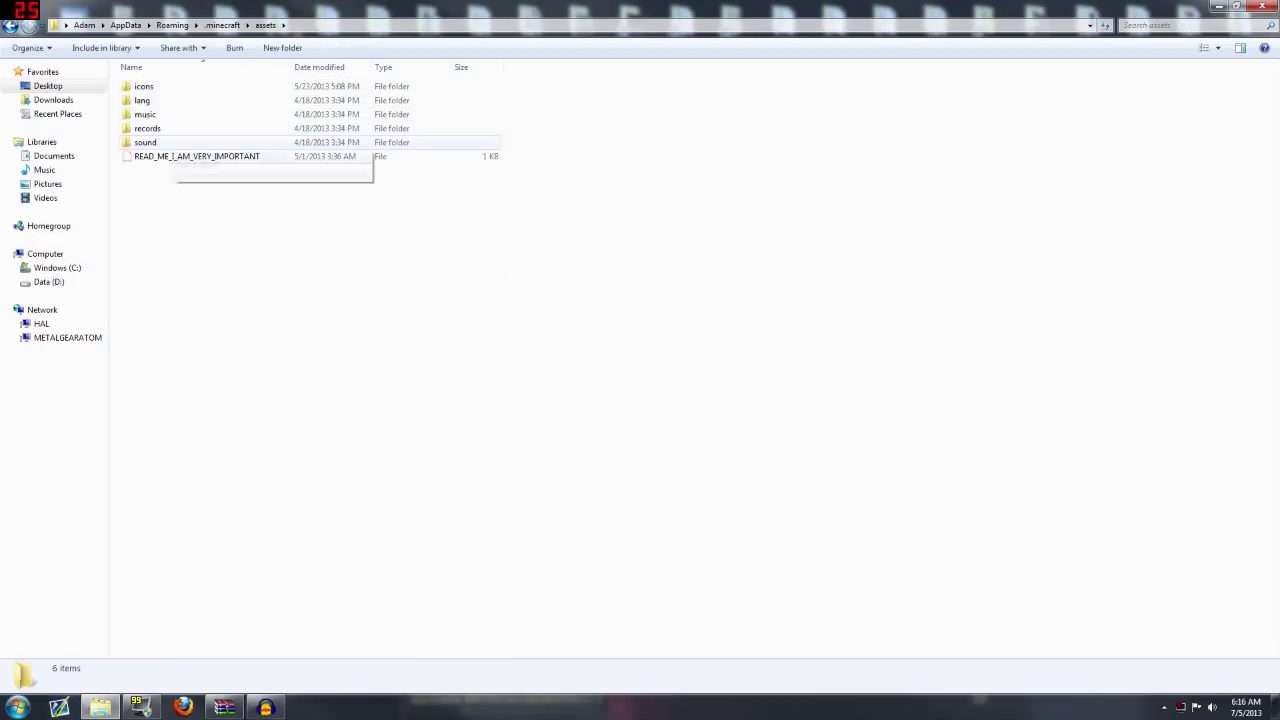
key(BackSpace)
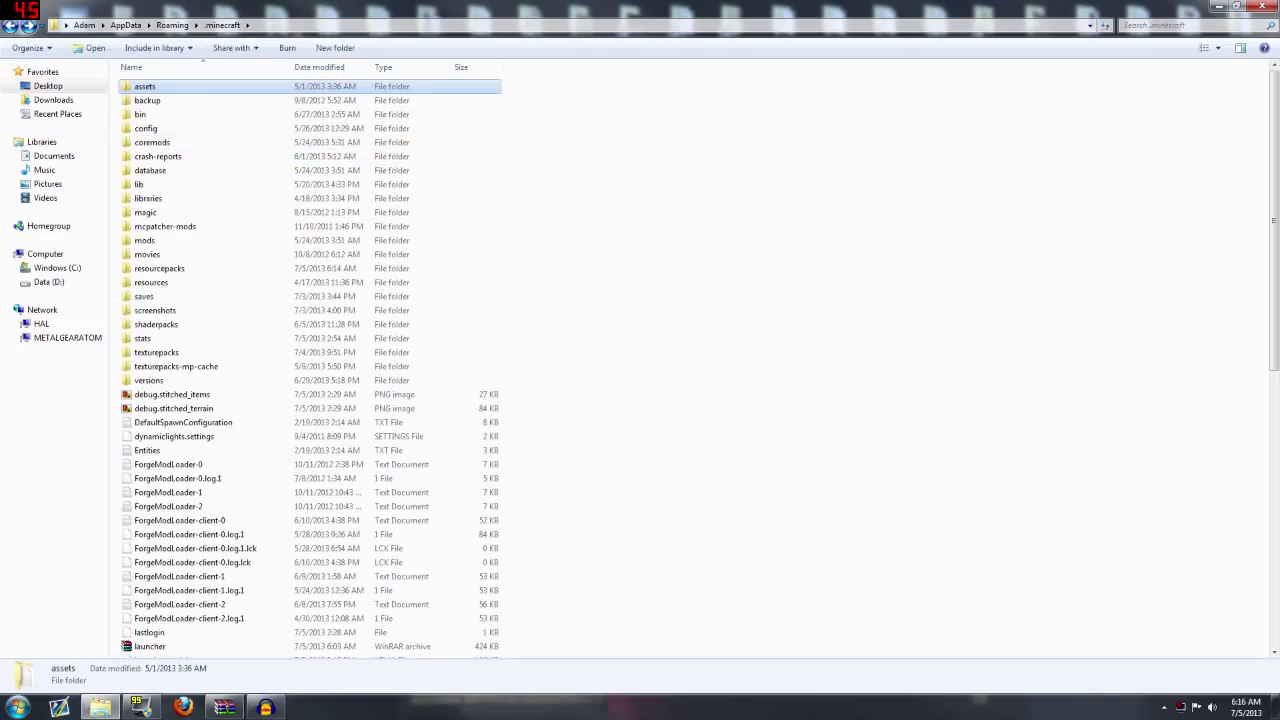
double_click(148, 86)
click(148, 86)
shift+click(150, 142)
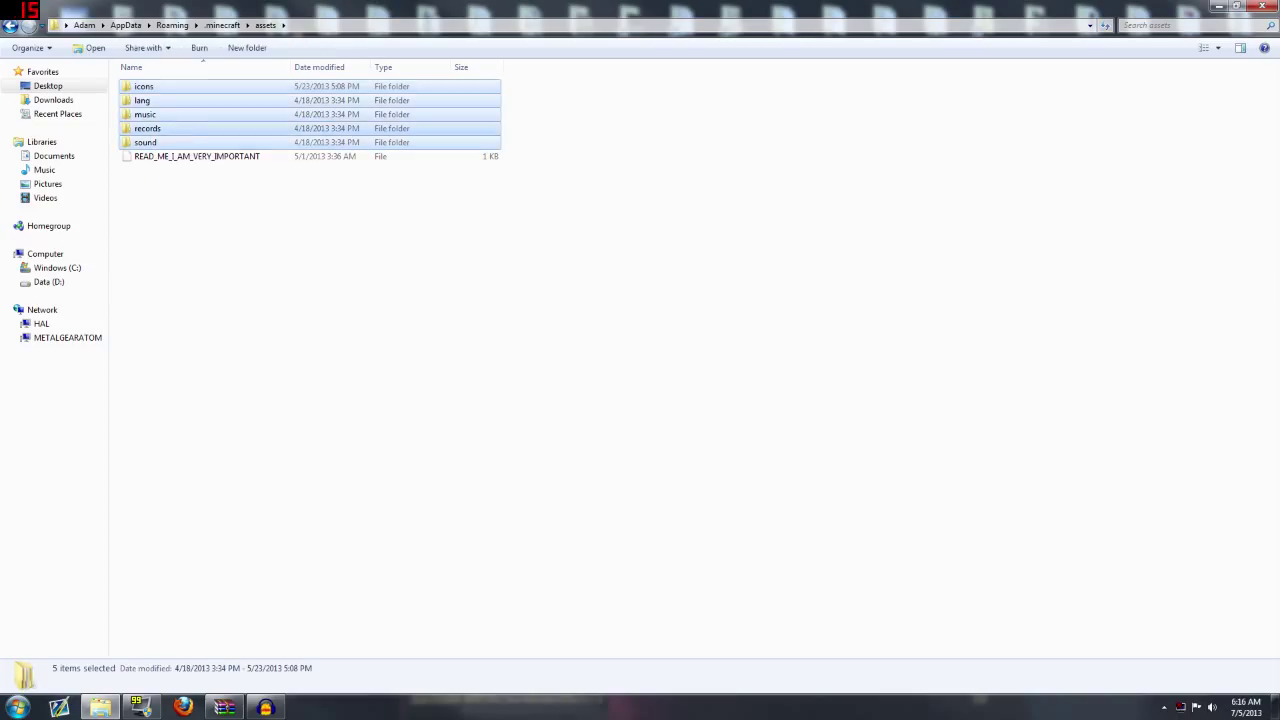
right_click(151, 130)
click(182, 371)
Paste the copied folders into resourcepacks\Test Pack\assets\minecraft.
key(BackSpace)
double_click(155, 267)
click(152, 115)
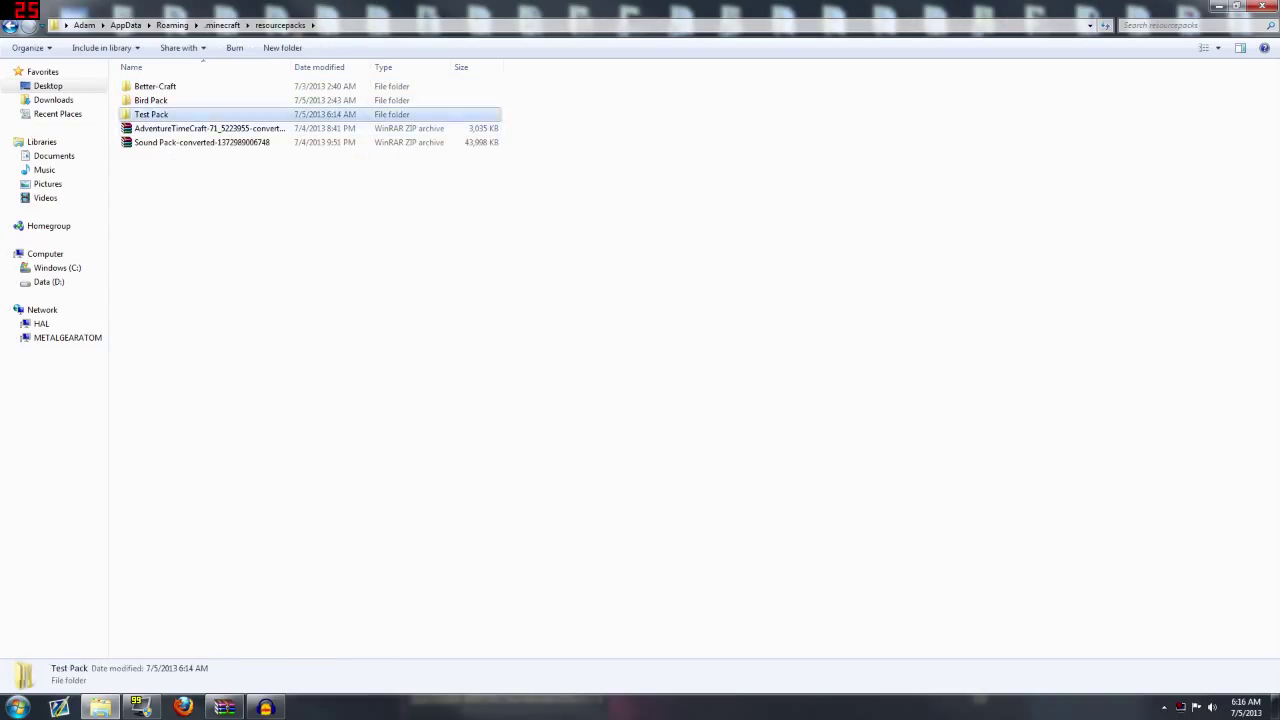
key(Return)
key(a)
key(Return)
key(m)
key(Return)
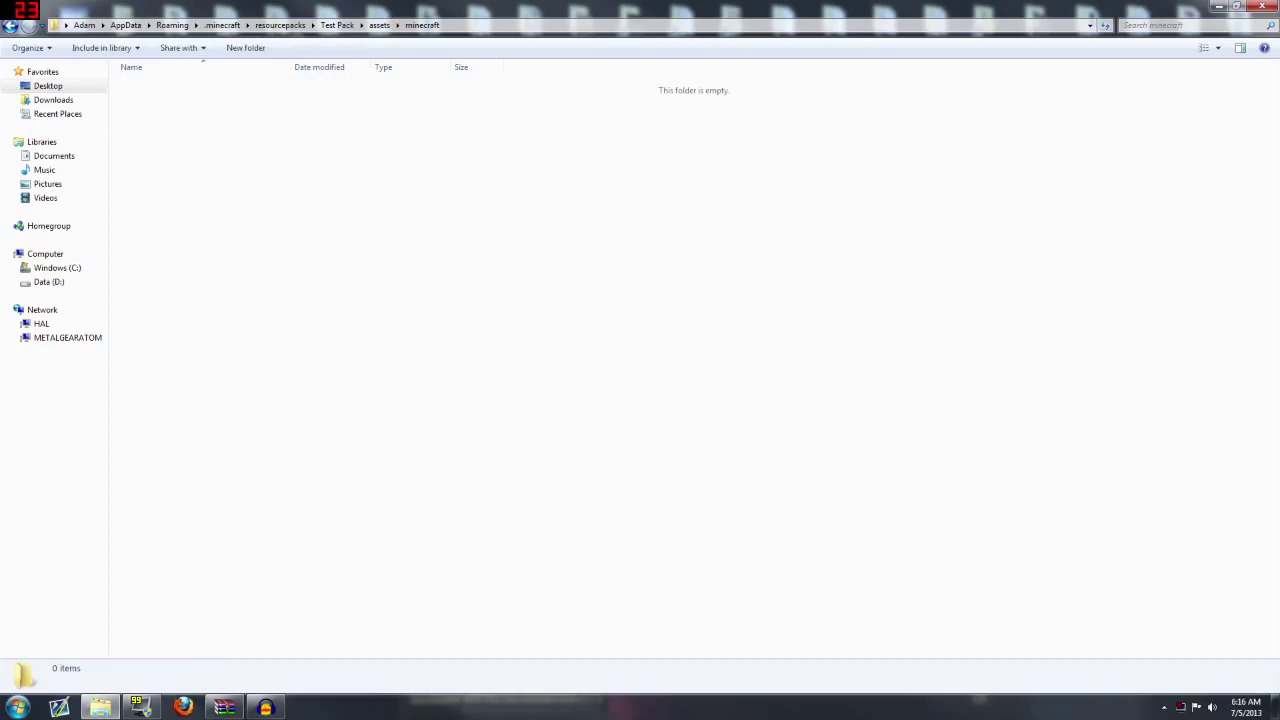
right_click(158, 138)
click(190, 229)
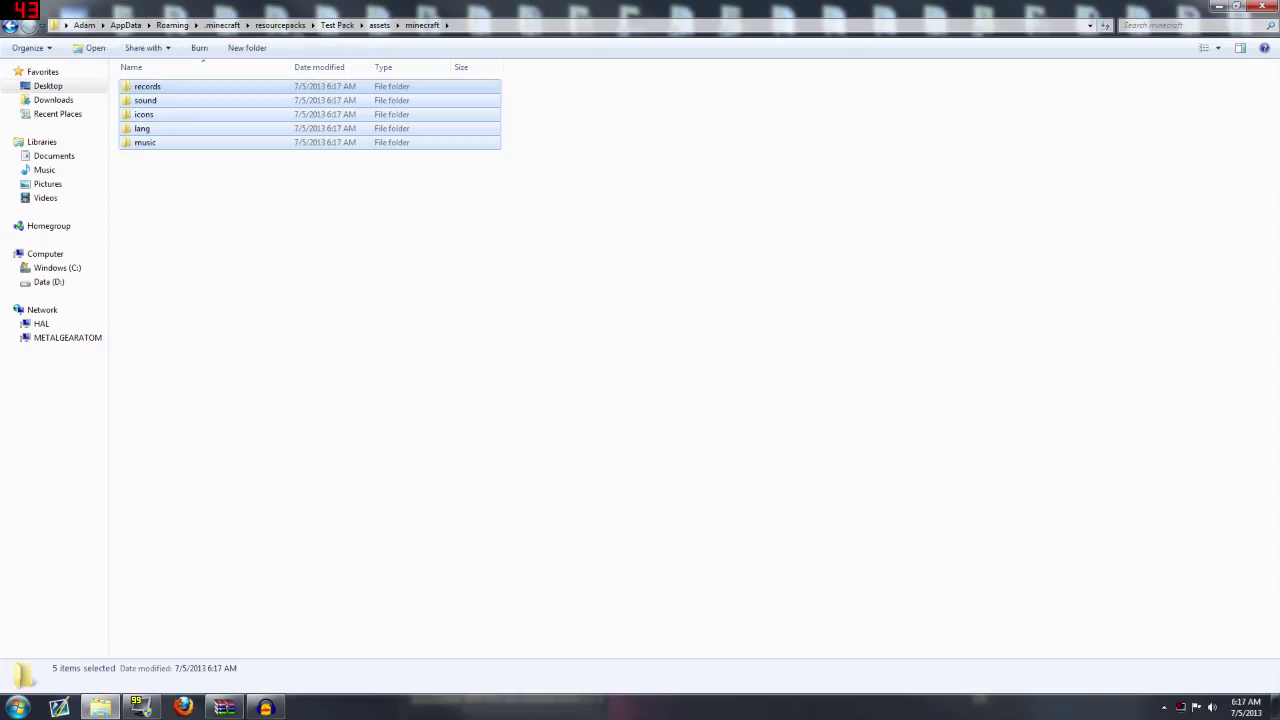
click(214, 236)
Return to .minecraft and open the 1.6.1 archive from the versions\1.6.1 folder.
key(BackSpace)
key(BackSpace)
key(BackSpace)
key(BackSpace)
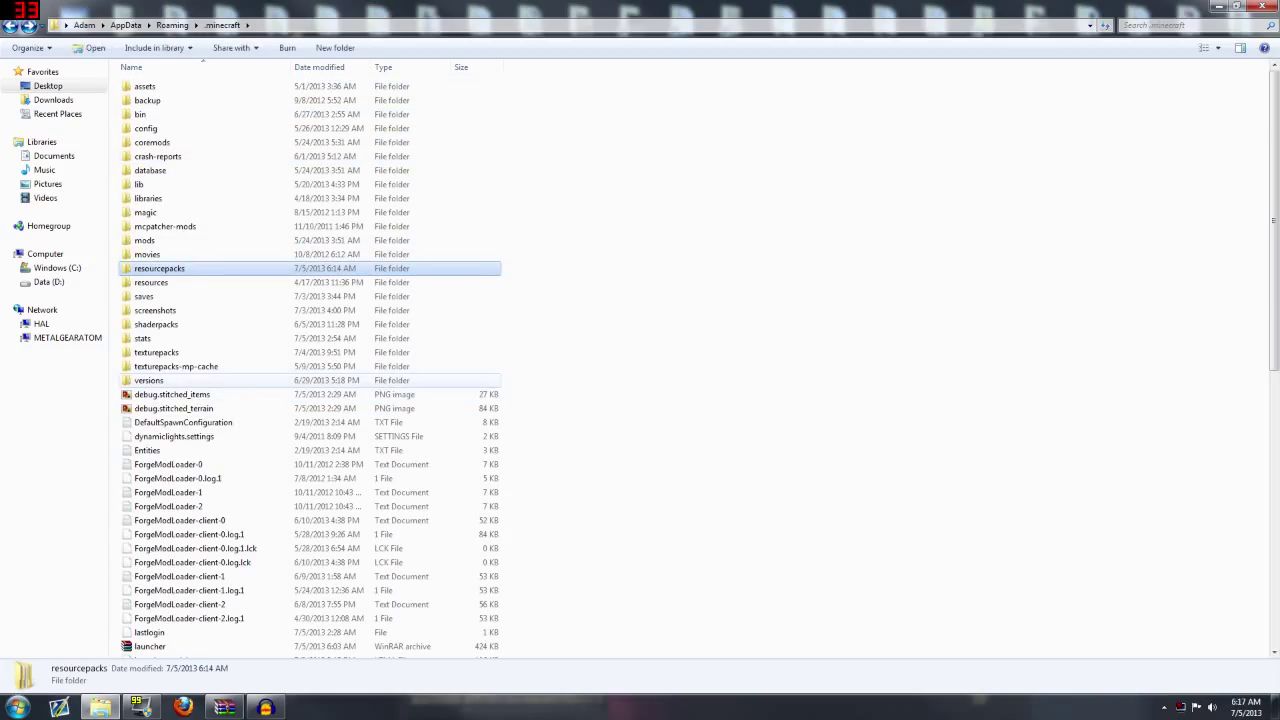
click(140, 114)
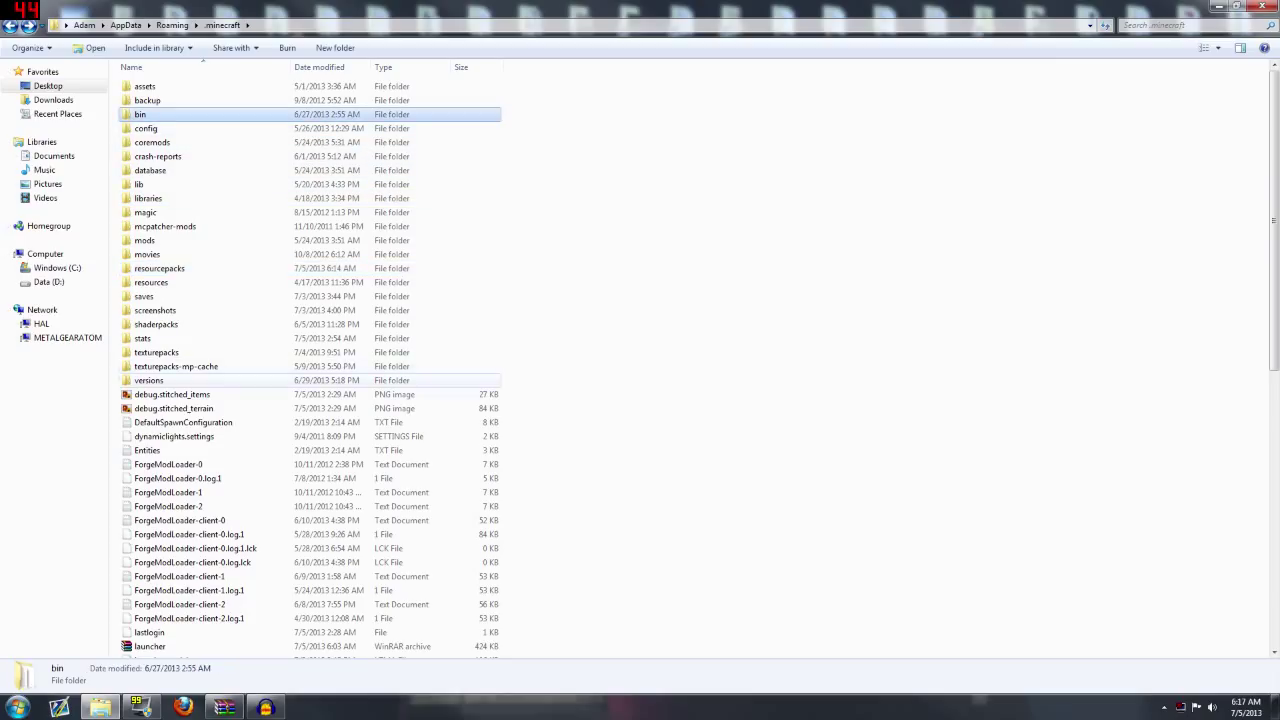
double_click(148, 380)
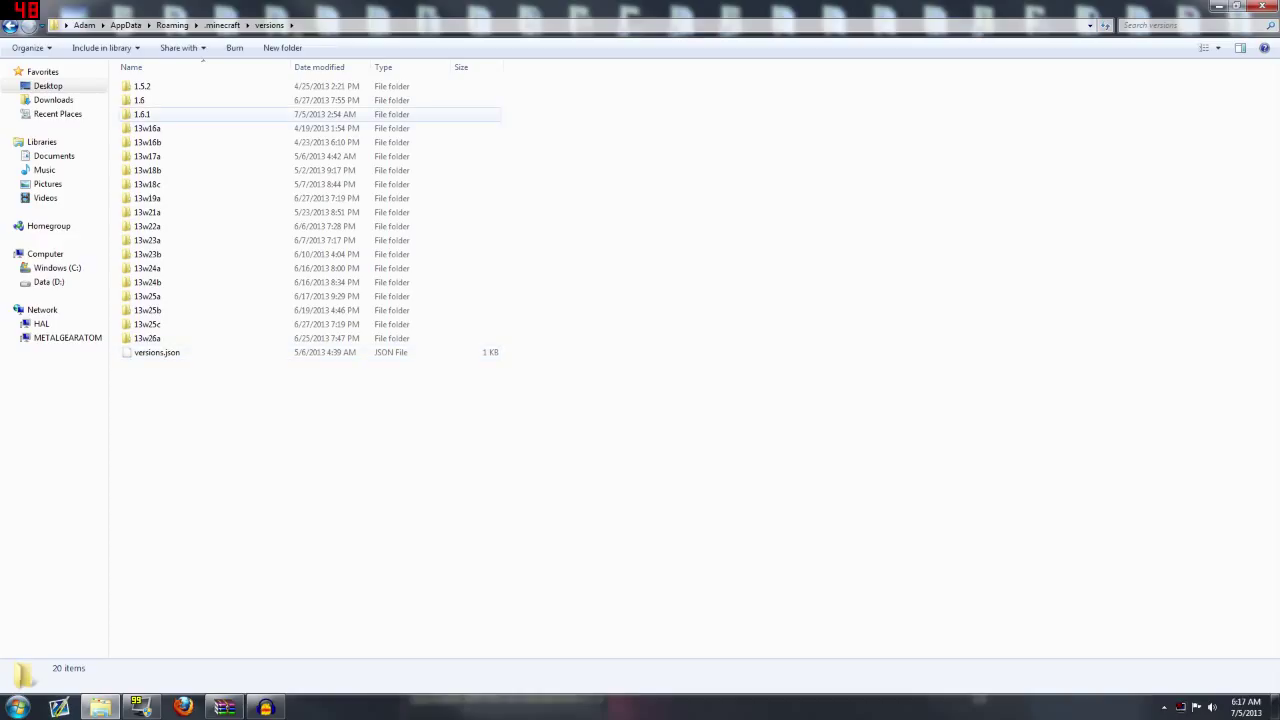
double_click(146, 114)
click(146, 87)
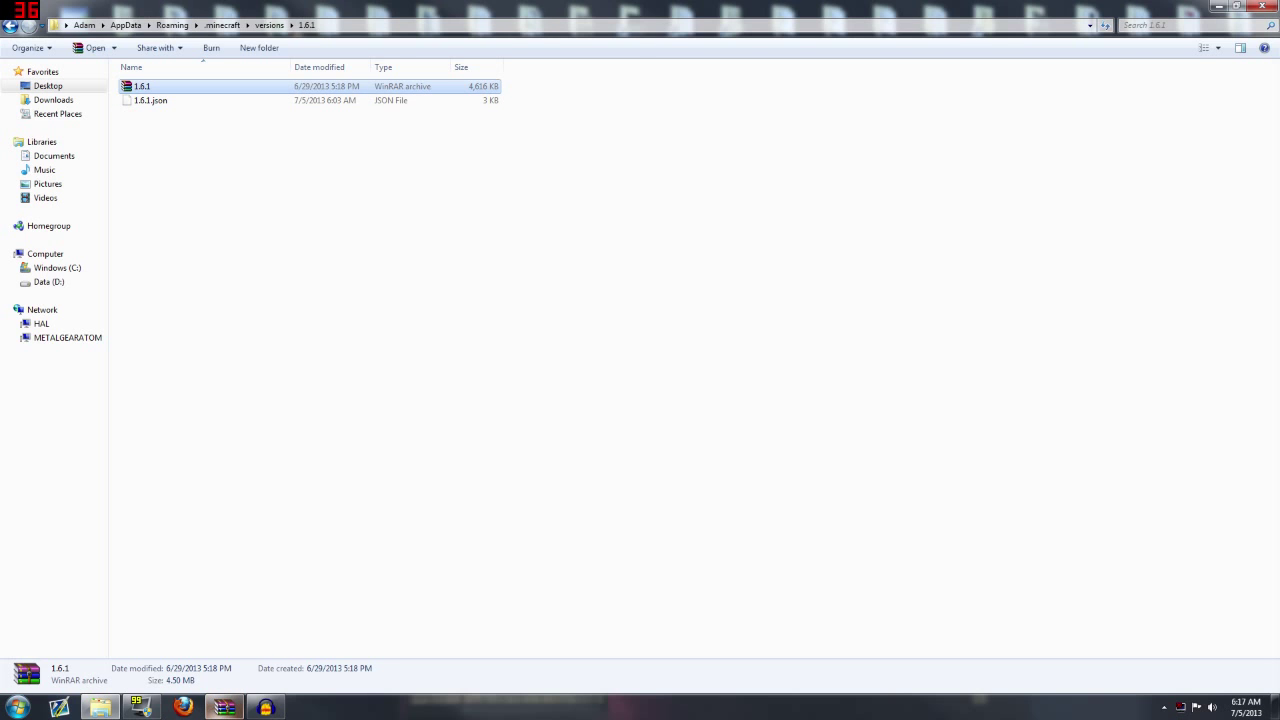
key(Return)
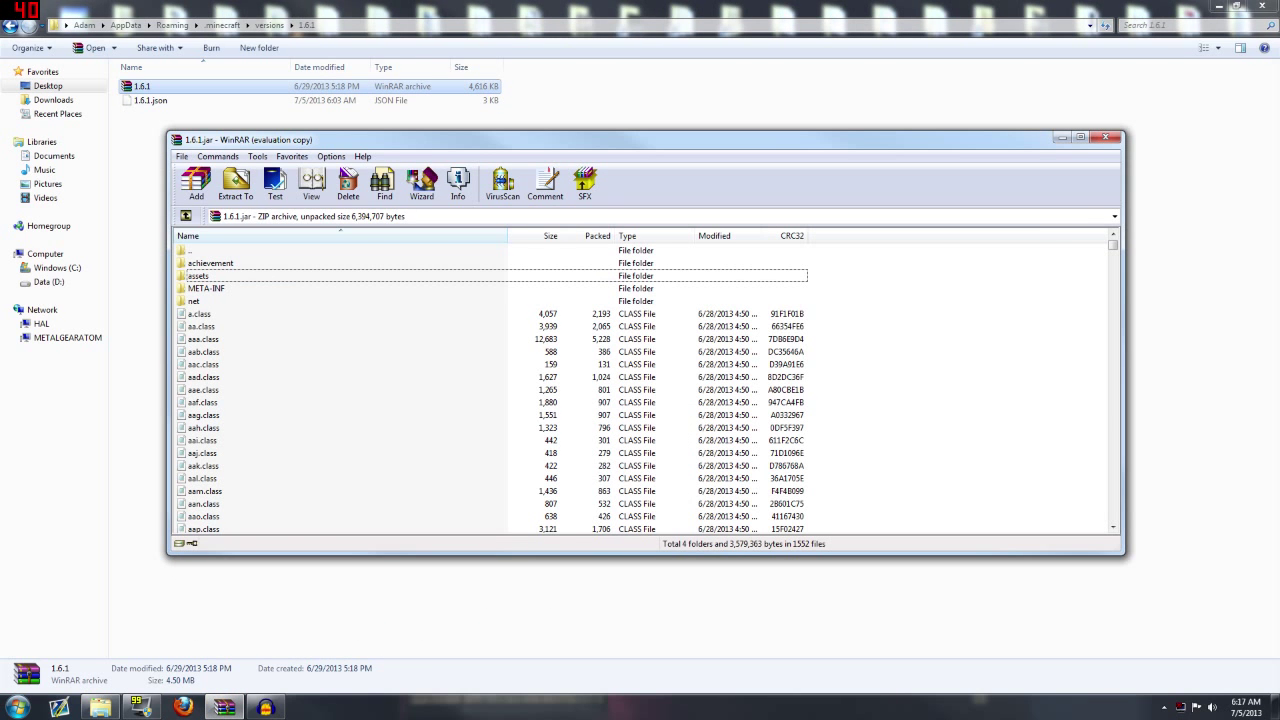
Open the assets\minecraft folder inside the 1.6.1.jar archive.
drag(217, 145, 260, 149)
click(258, 306)
click(254, 268)
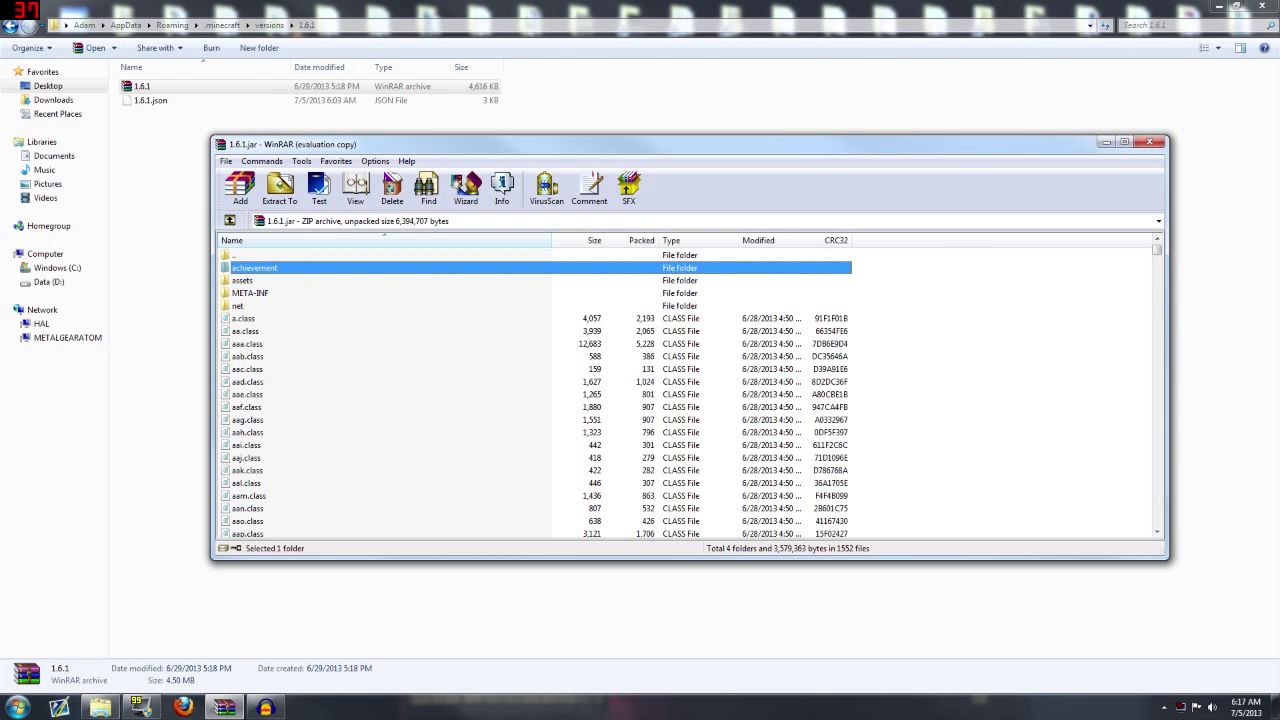
scroll(684, 387, down, 8)
scroll(684, 387, up, 8)
key(Down)
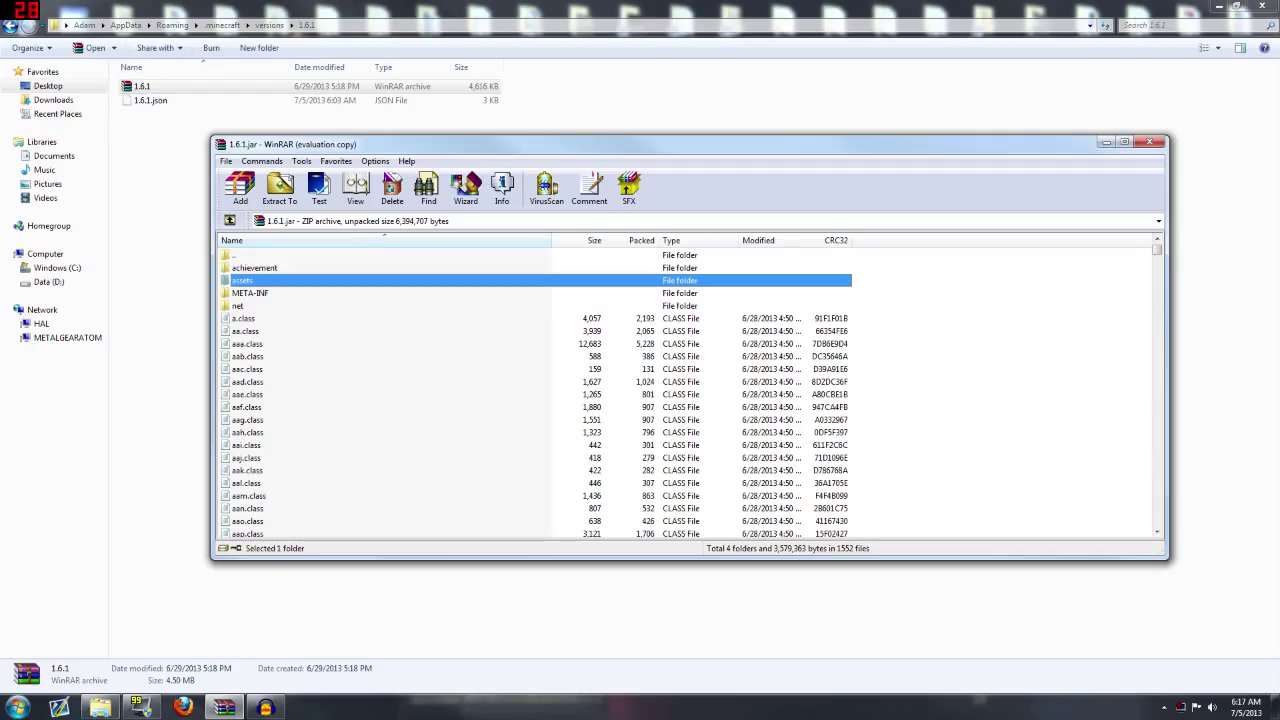
key(Return)
key(Down)
key(Return)
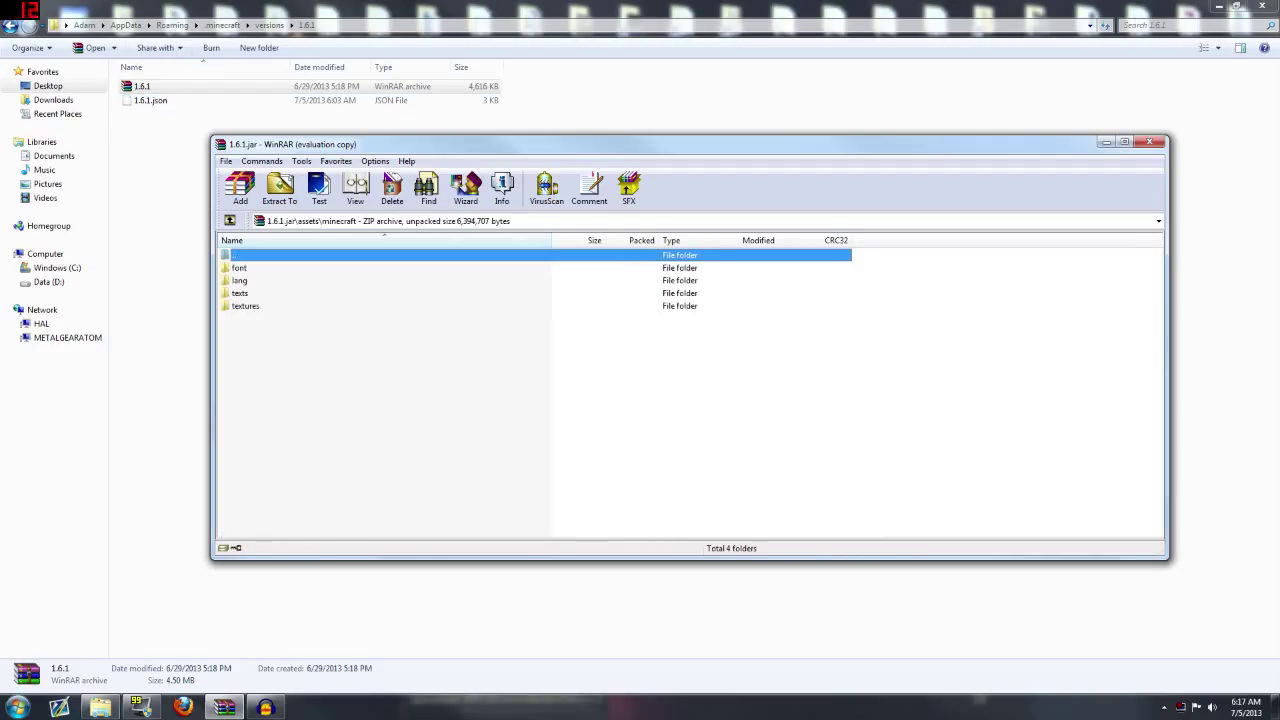
Select the font, lang, texts and textures folders in the archive and open resourcepacks\Test Pack\assets\minecraft as their destination.
drag(252, 366, 240, 284)
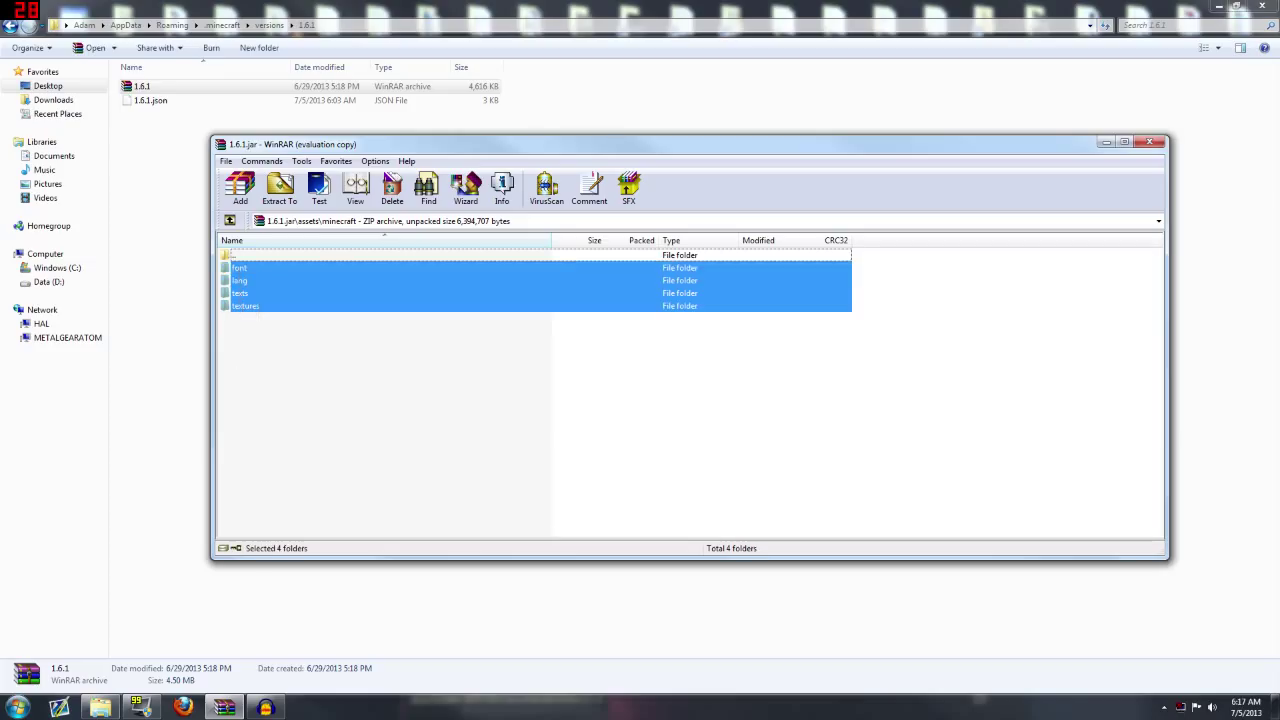
right_click(240, 284)
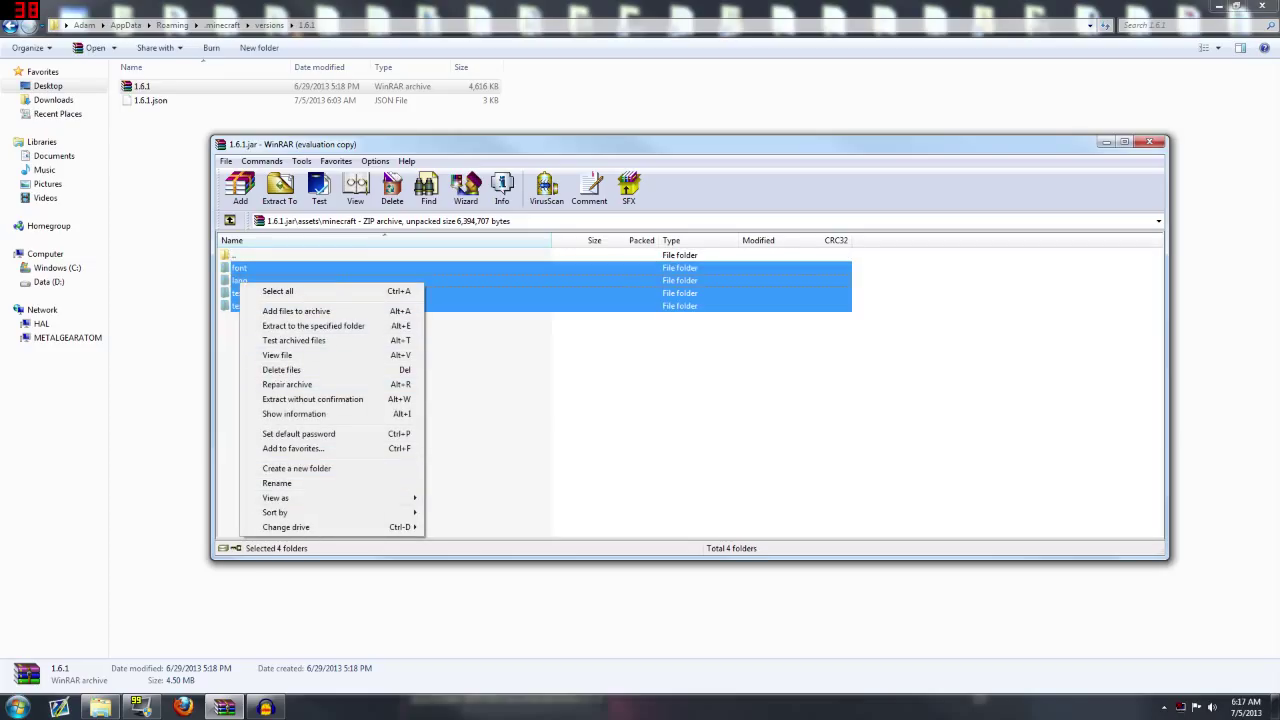
click(168, 260)
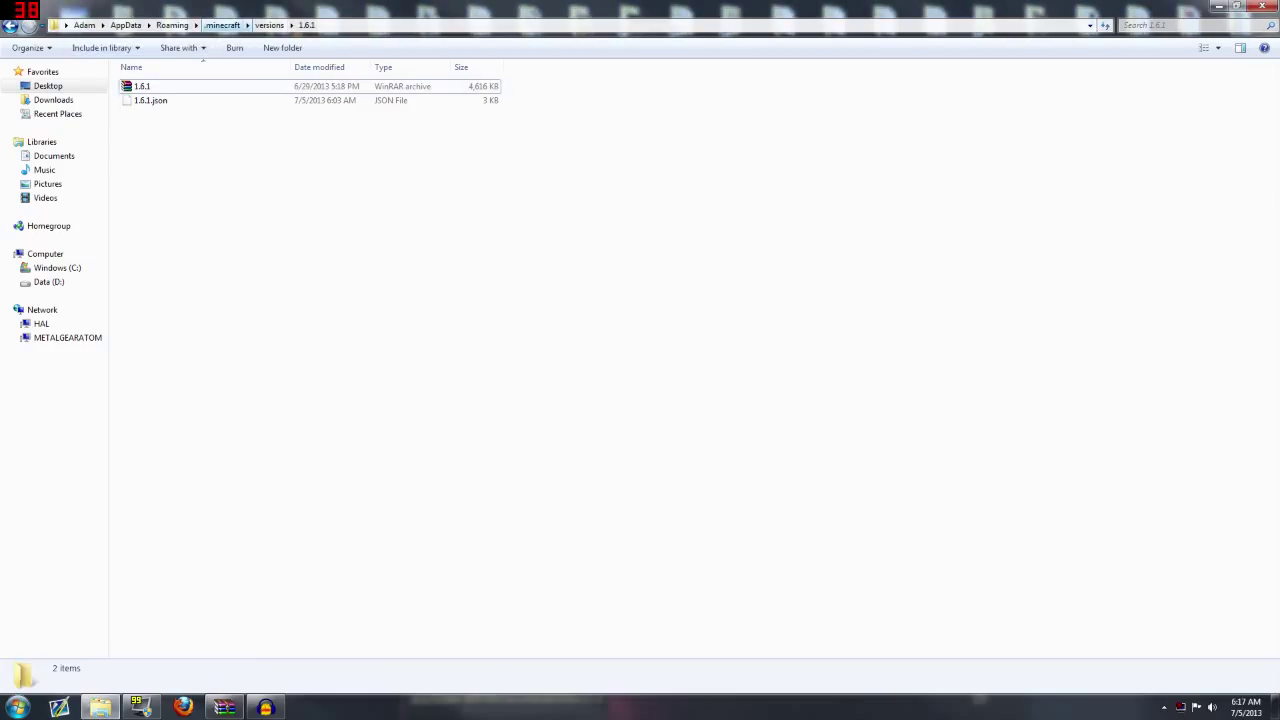
click(222, 25)
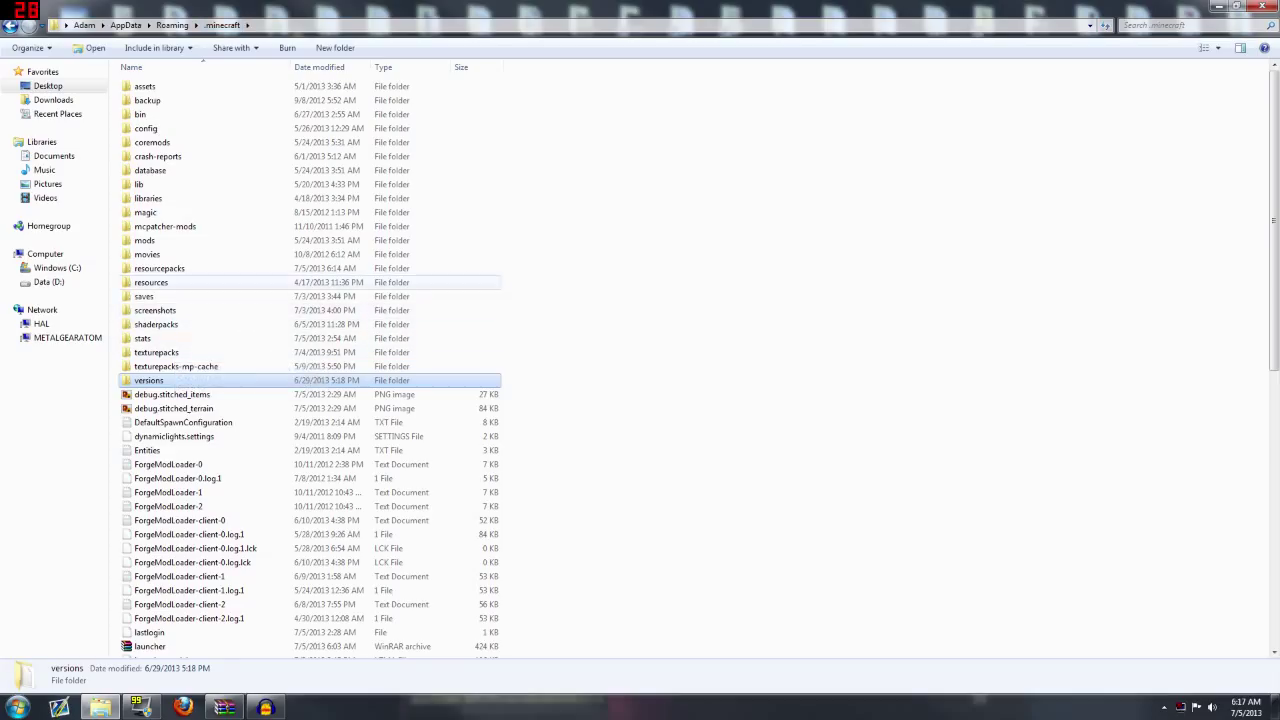
double_click(160, 268)
double_click(150, 114)
double_click(145, 86)
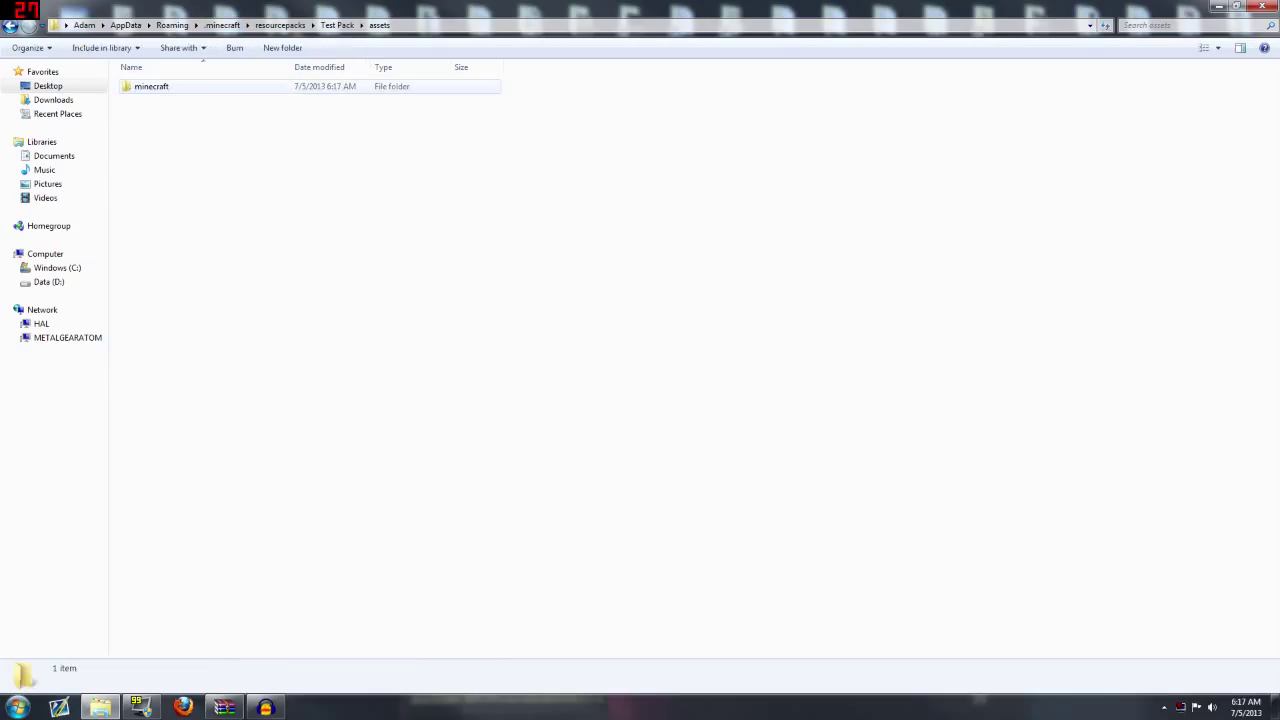
double_click(150, 86)
Extract the four selected archive folders into Test Pack\assets\minecraft, merging the existing lang folder, and reopen the minecraft folder to refresh it.
click(225, 708)
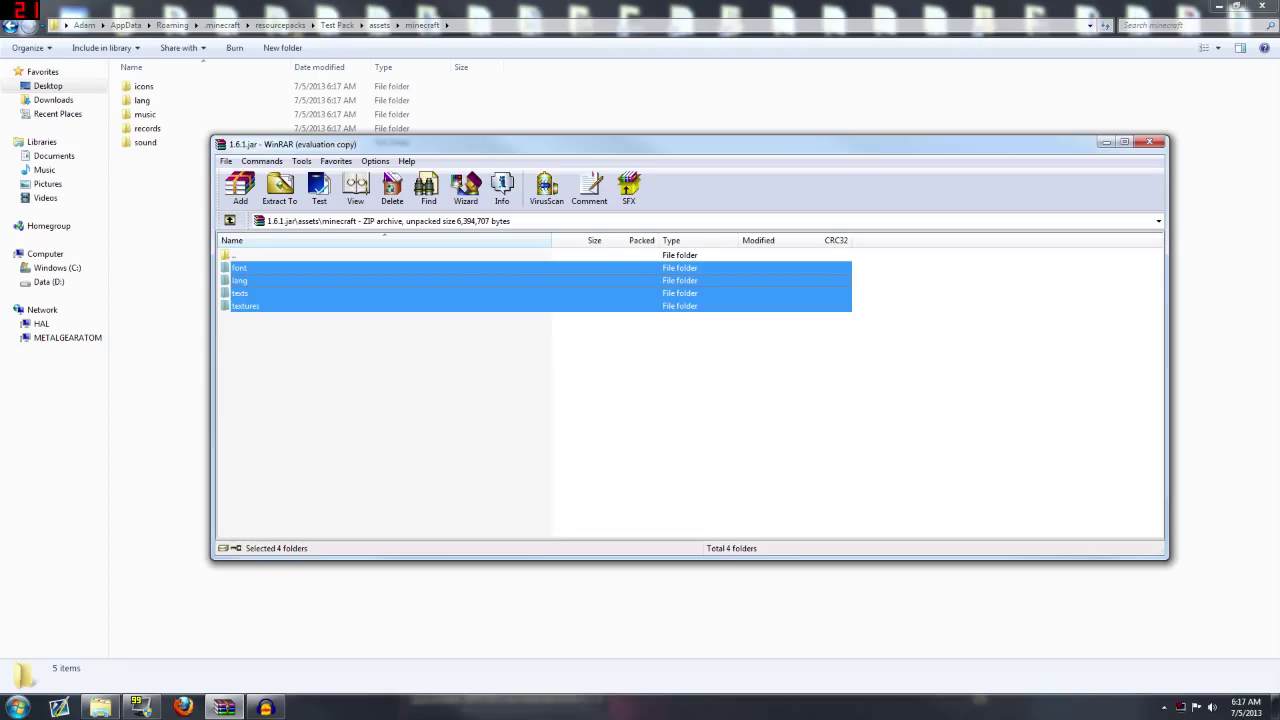
drag(240, 281, 162, 320)
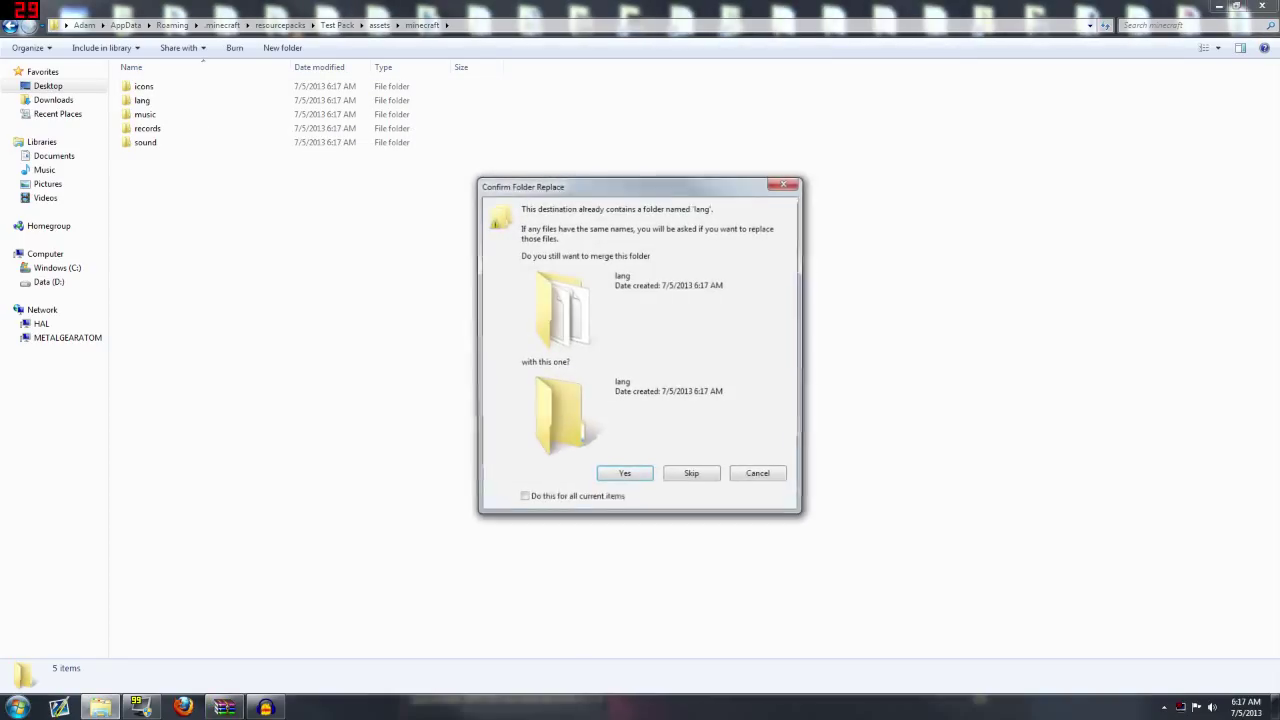
click(624, 476)
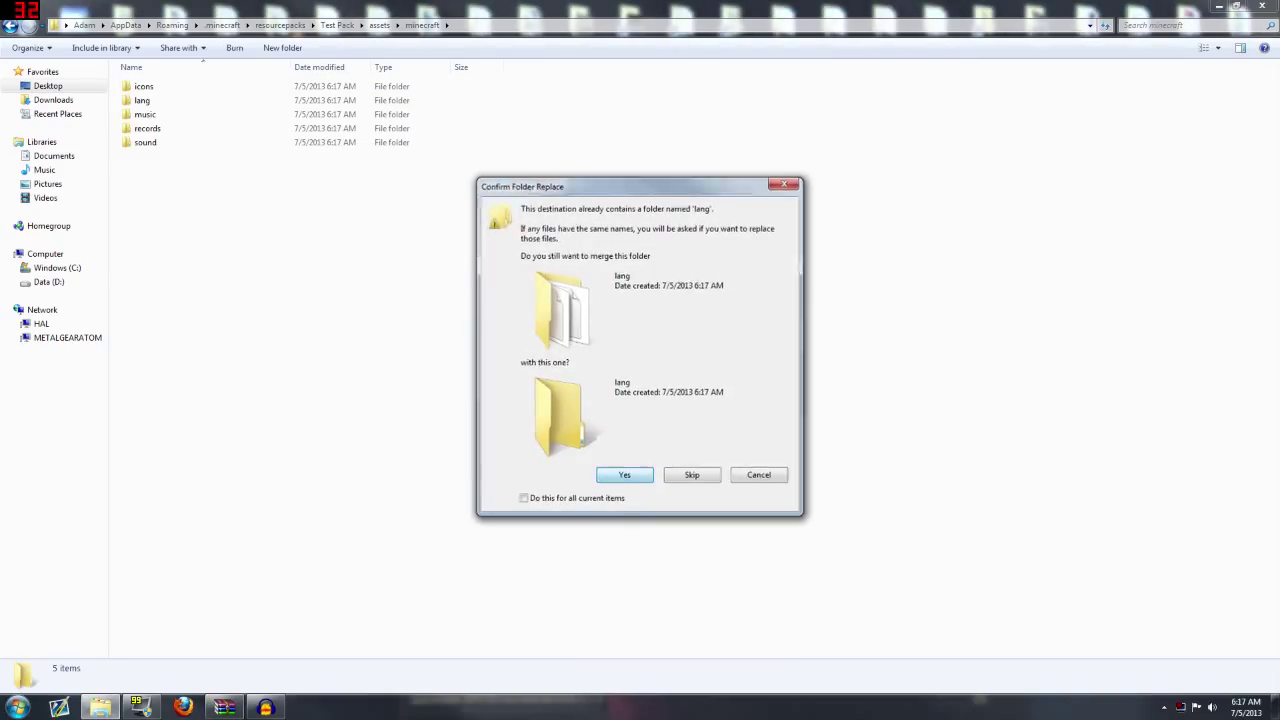
click(624, 278)
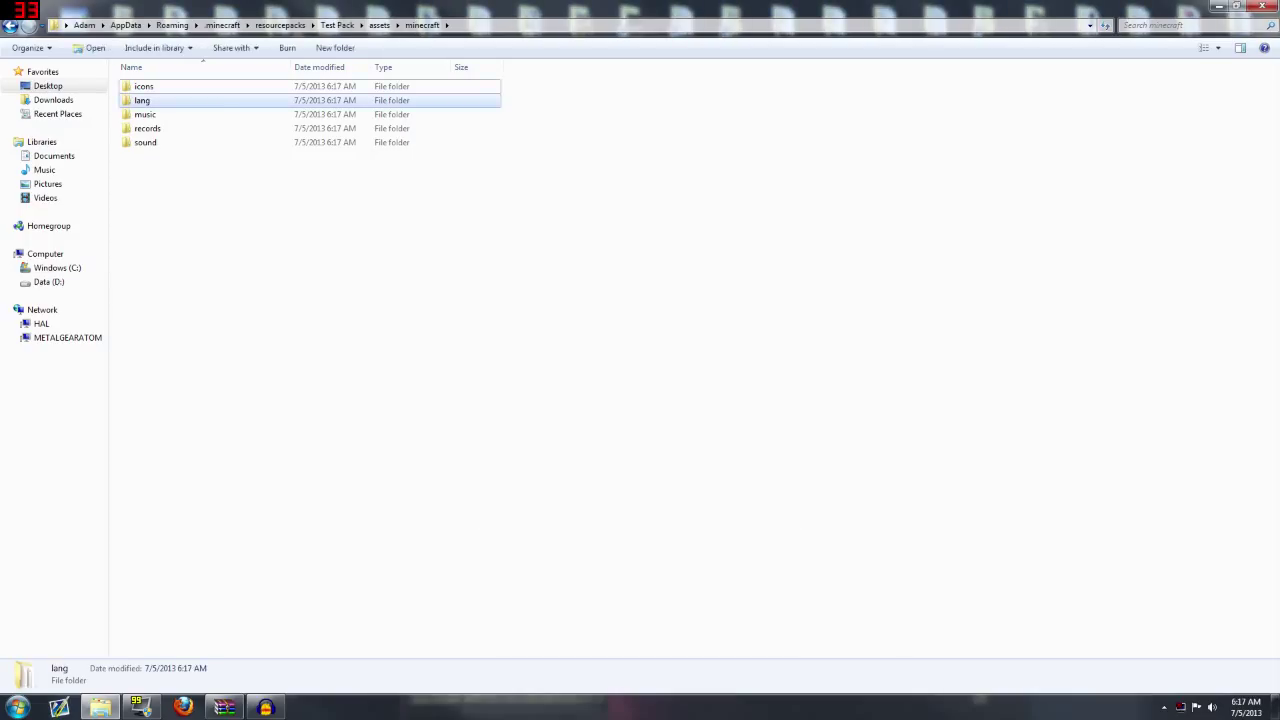
click(400, 300)
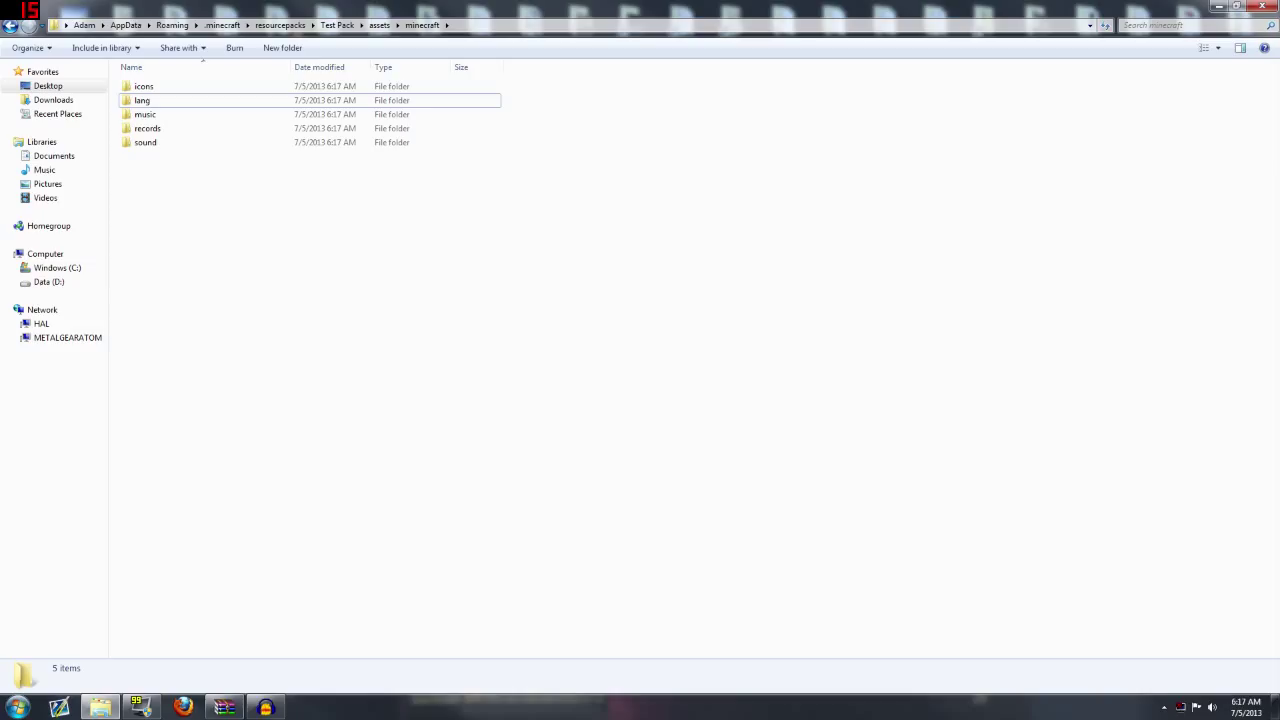
click(379, 25)
double_click(250, 86)
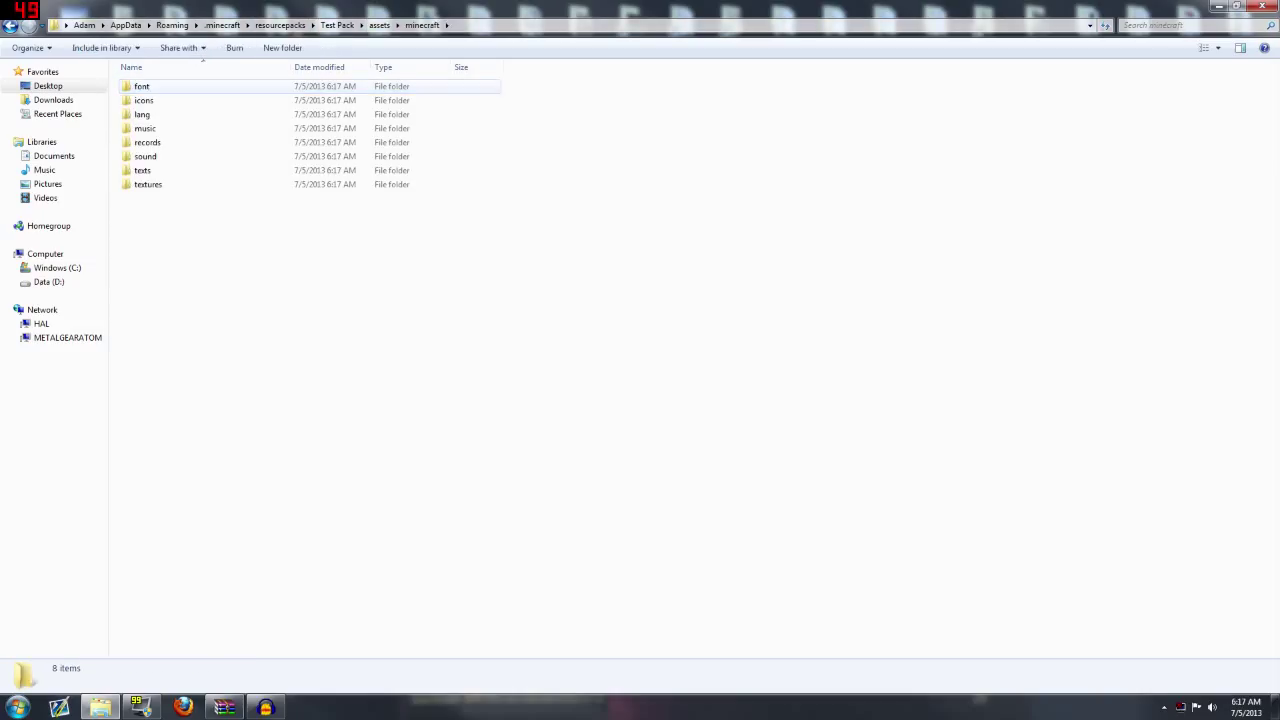
Go back up from assets\minecraft to the Test Pack folder.
click(250, 184)
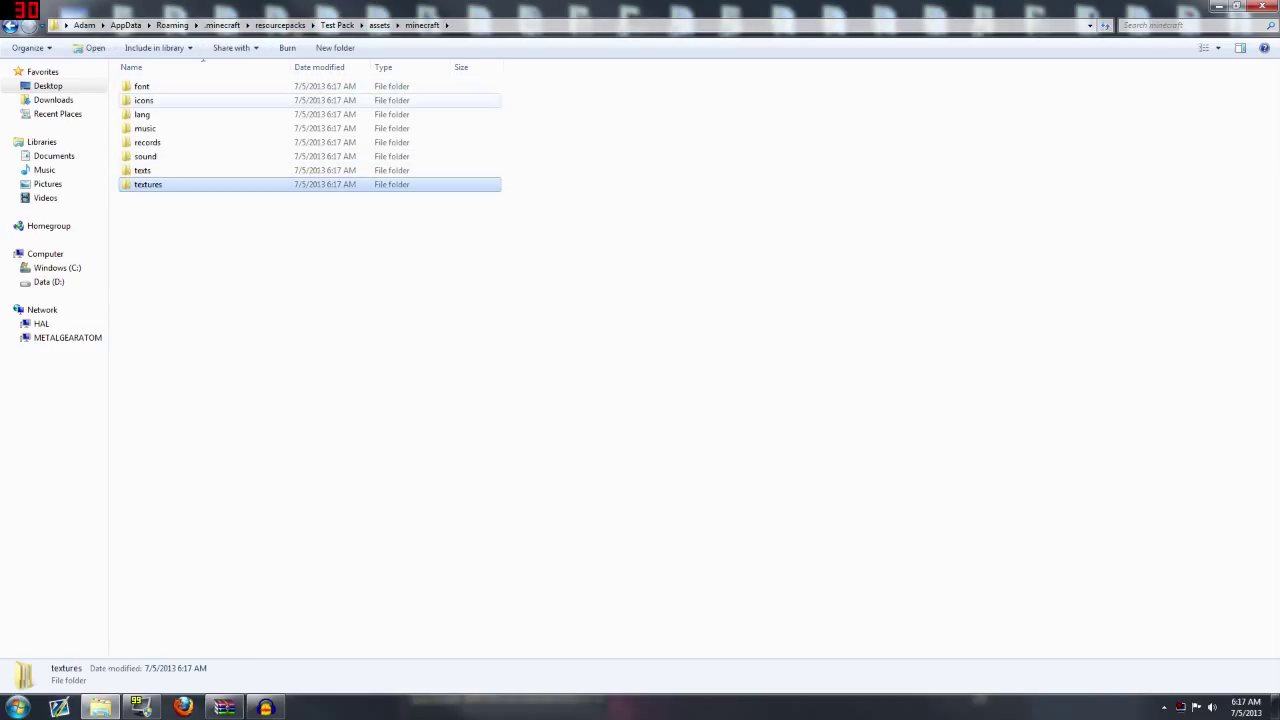
key(BackSpace)
key(Return)
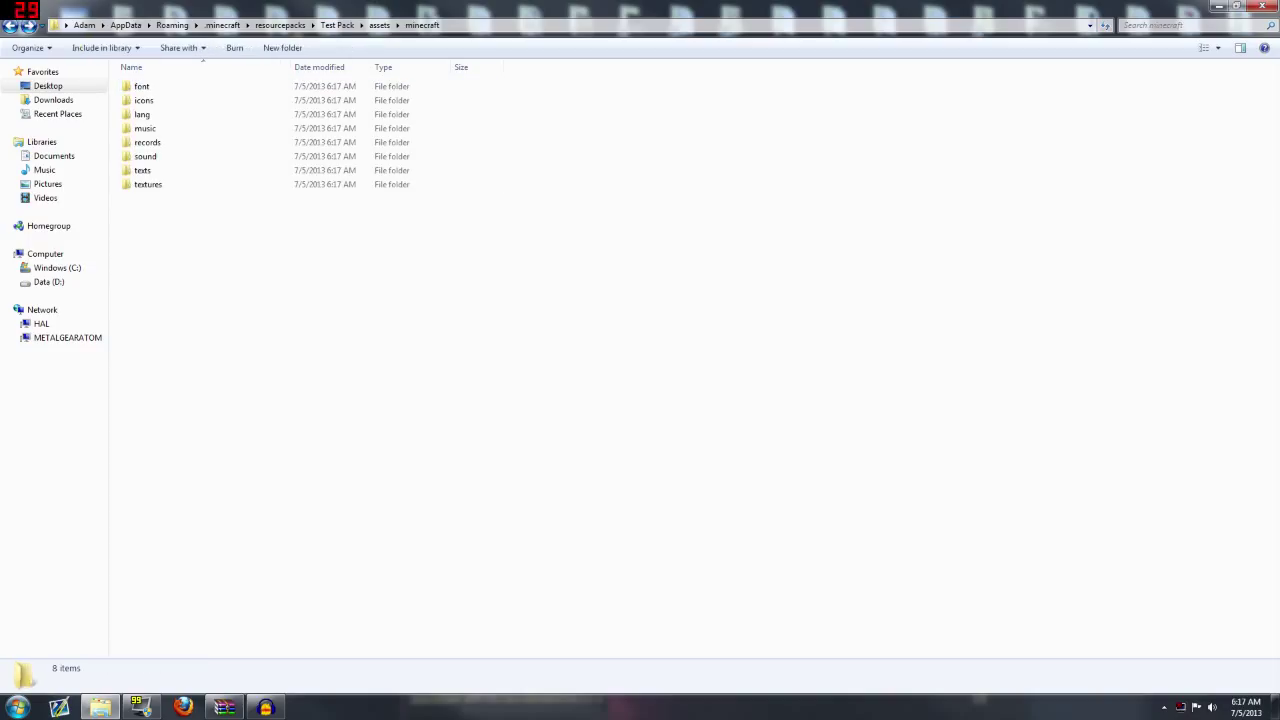
click(142, 170)
key(BackSpace)
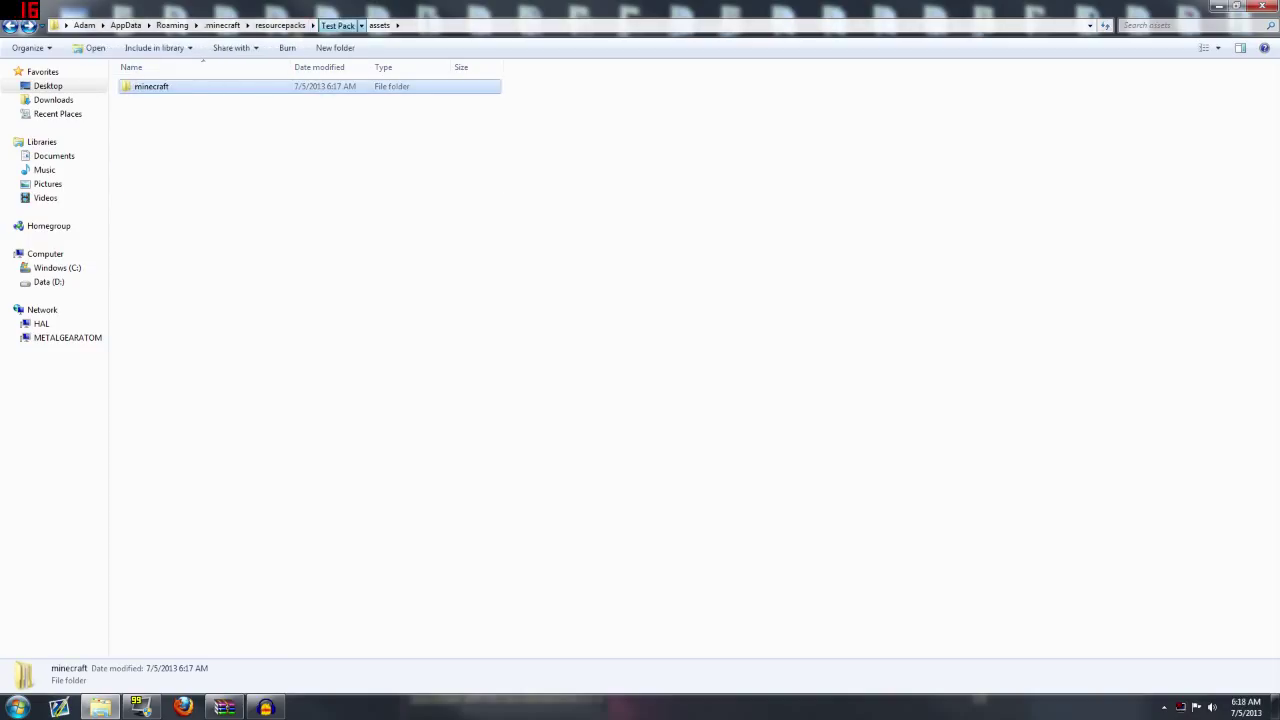
key(BackSpace)
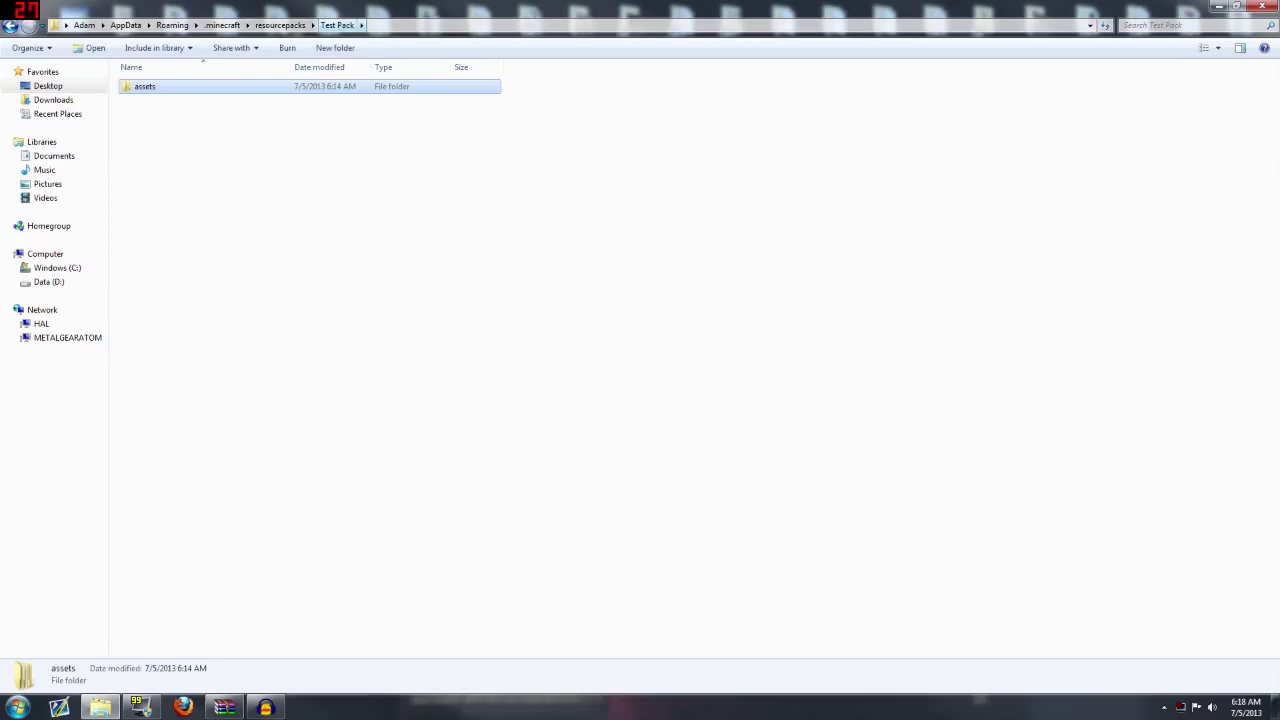
Switch to the 1.6.1.jar archive in WinRAR and go up to its root level.
click(362, 200)
key(alt+Tab)
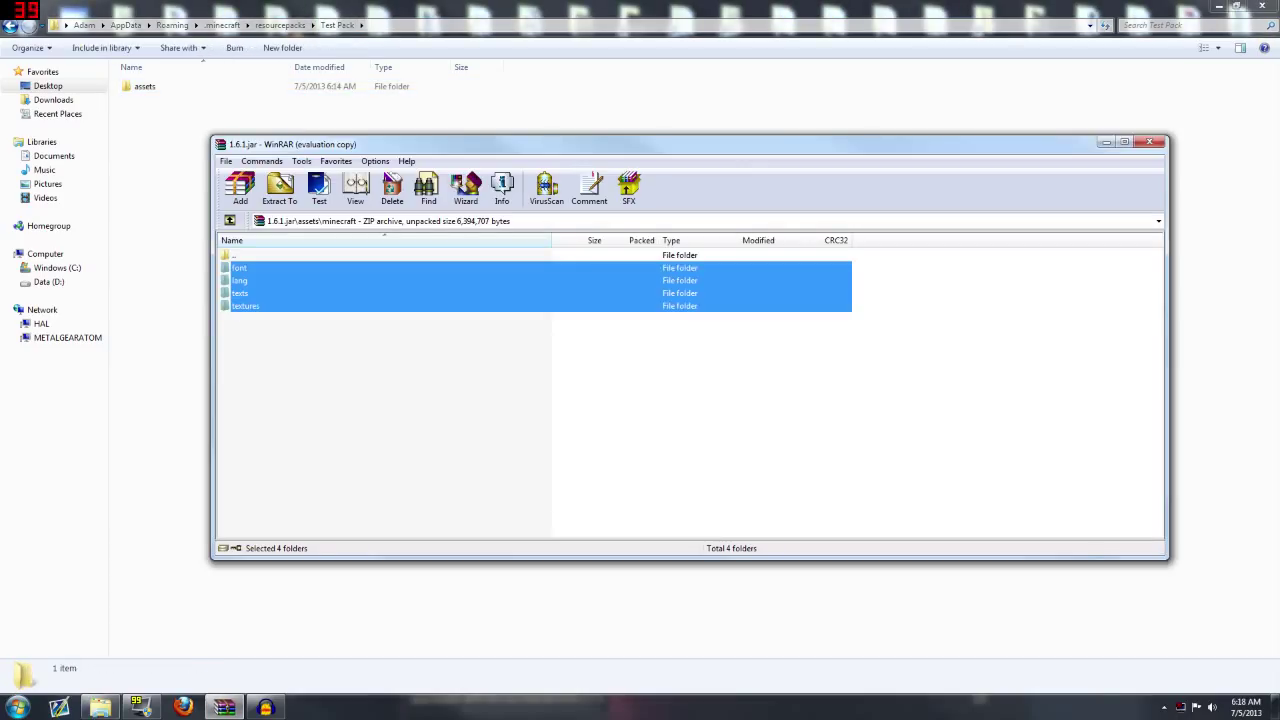
click(620, 400)
key(BackSpace)
key(BackSpace)
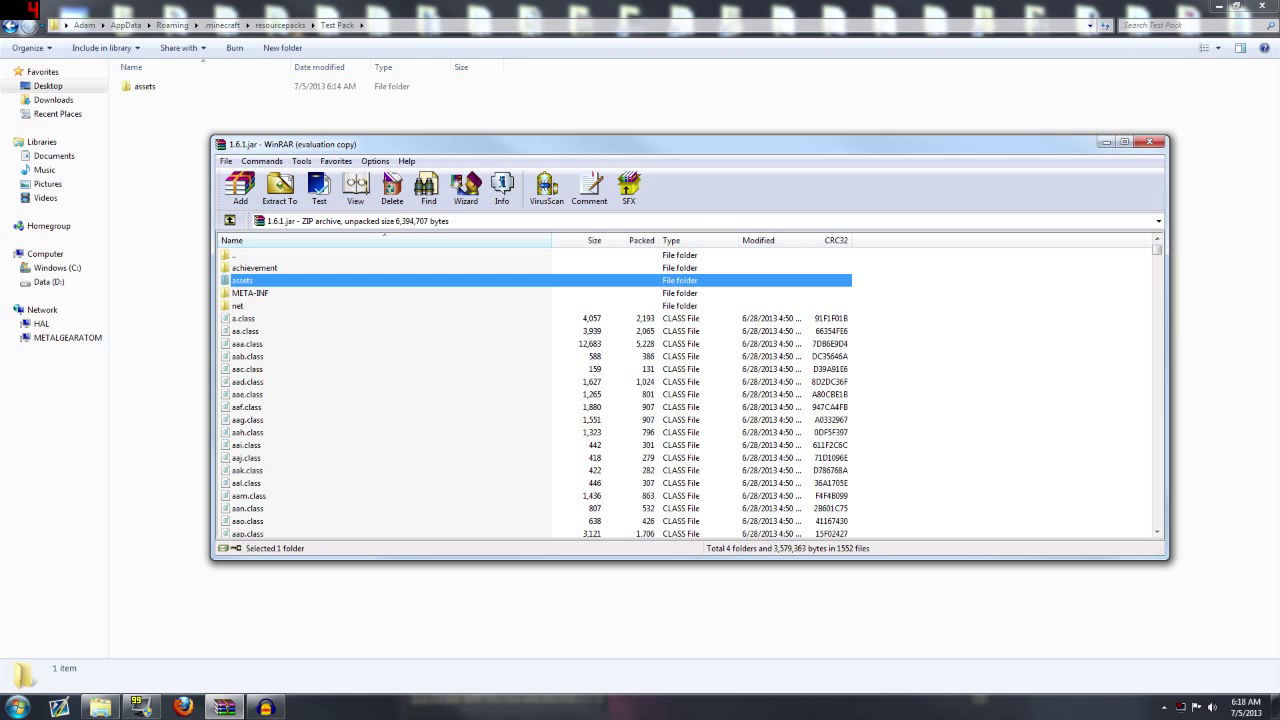
Extract pack.mcmeta and pack.png from the archive root into the Test Pack folder and close the archive.
scroll(685, 394, down, 20)
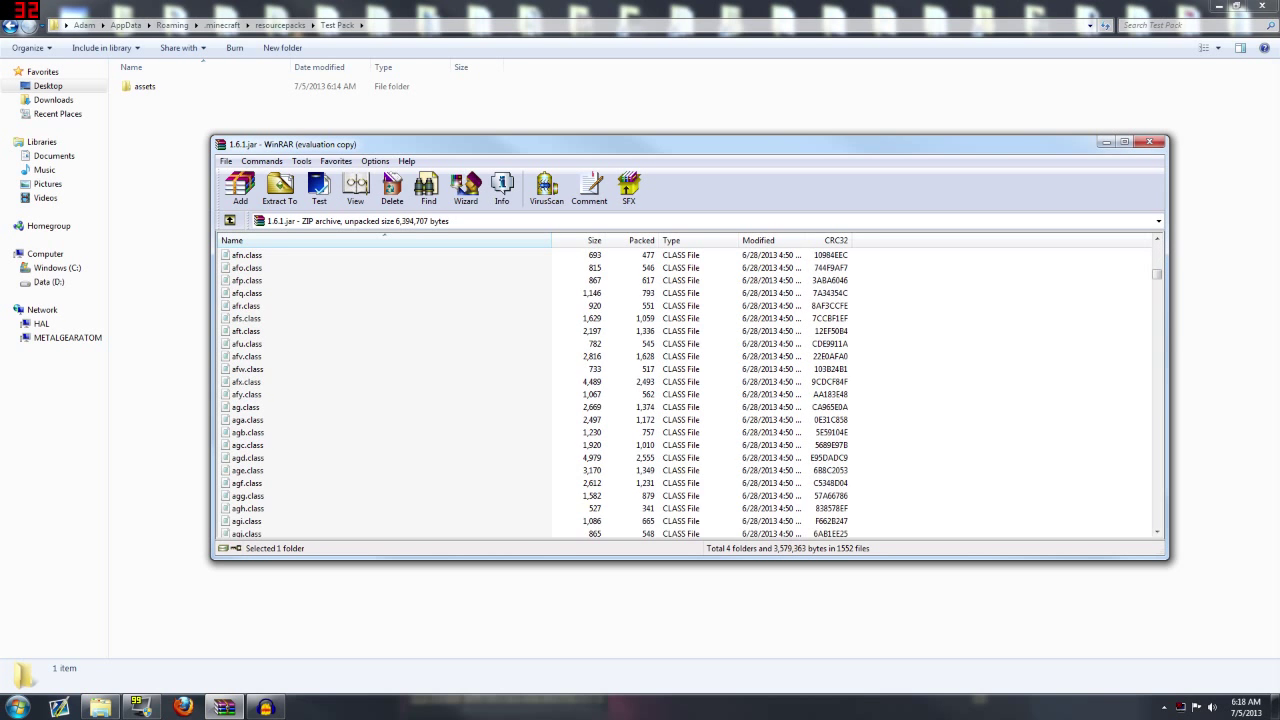
key(p)
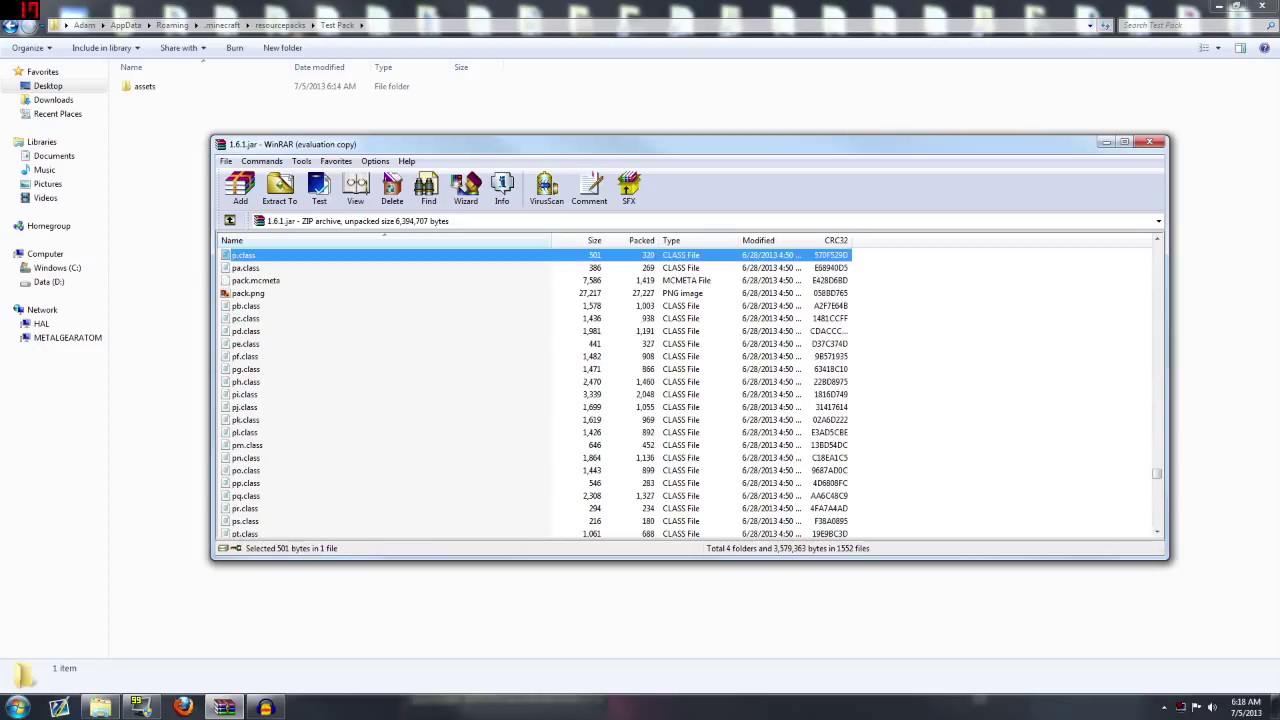
click(256, 281)
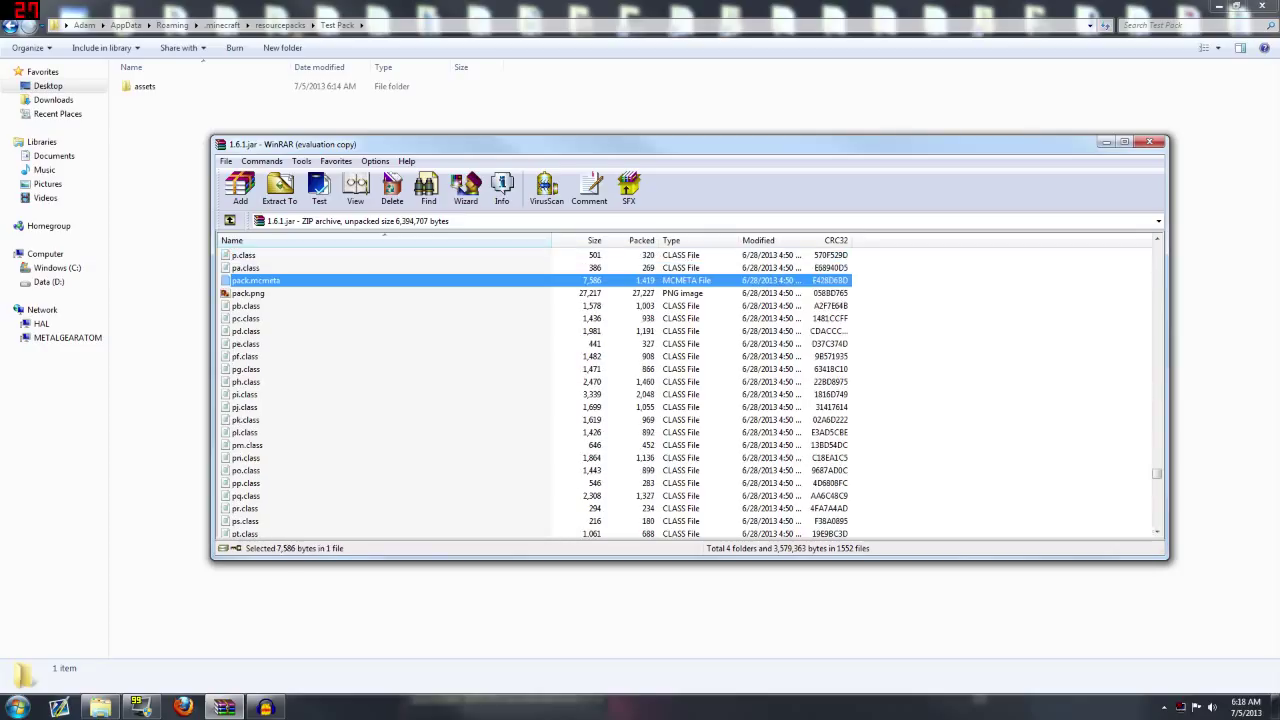
key(shift+Down)
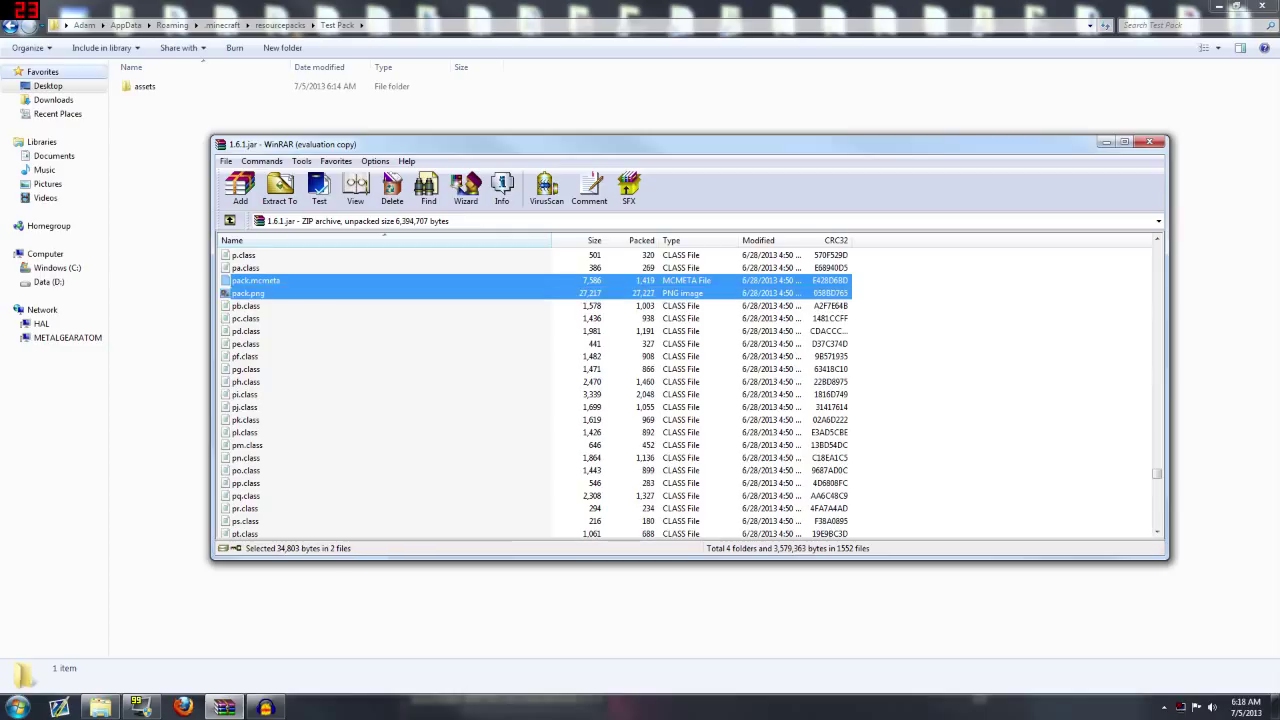
key(alt+Tab)
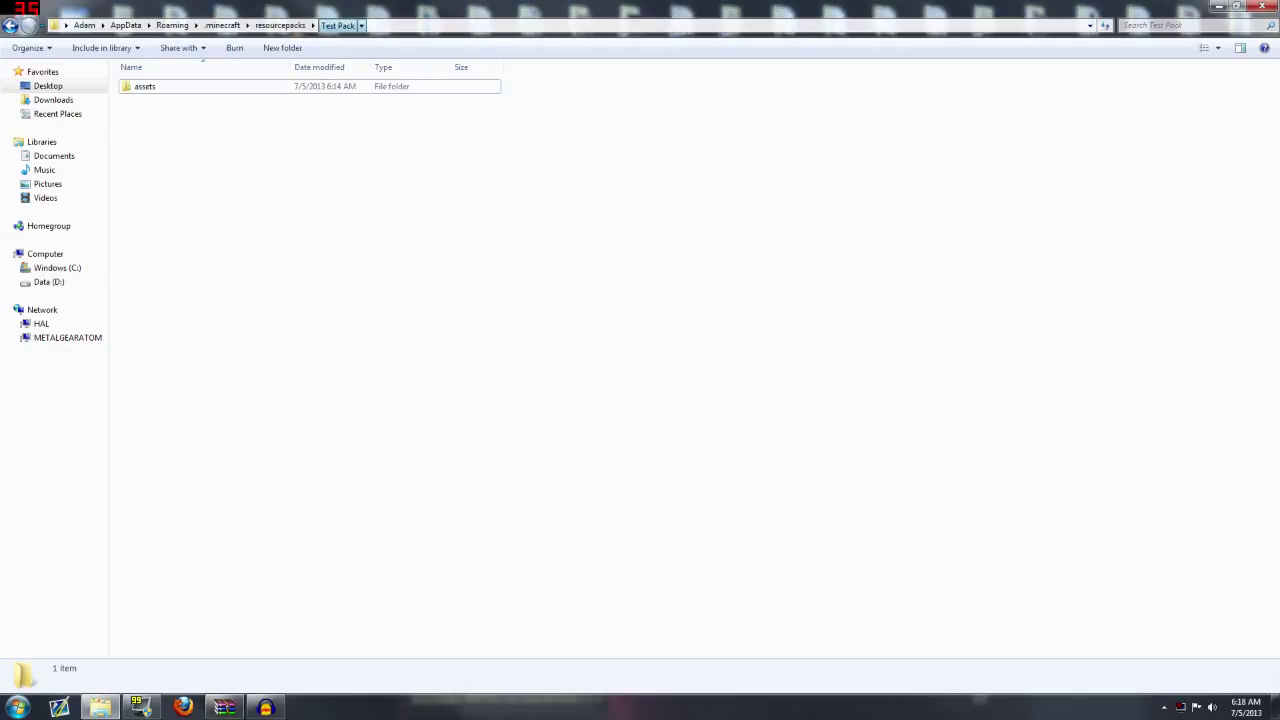
click(280, 25)
double_click(160, 114)
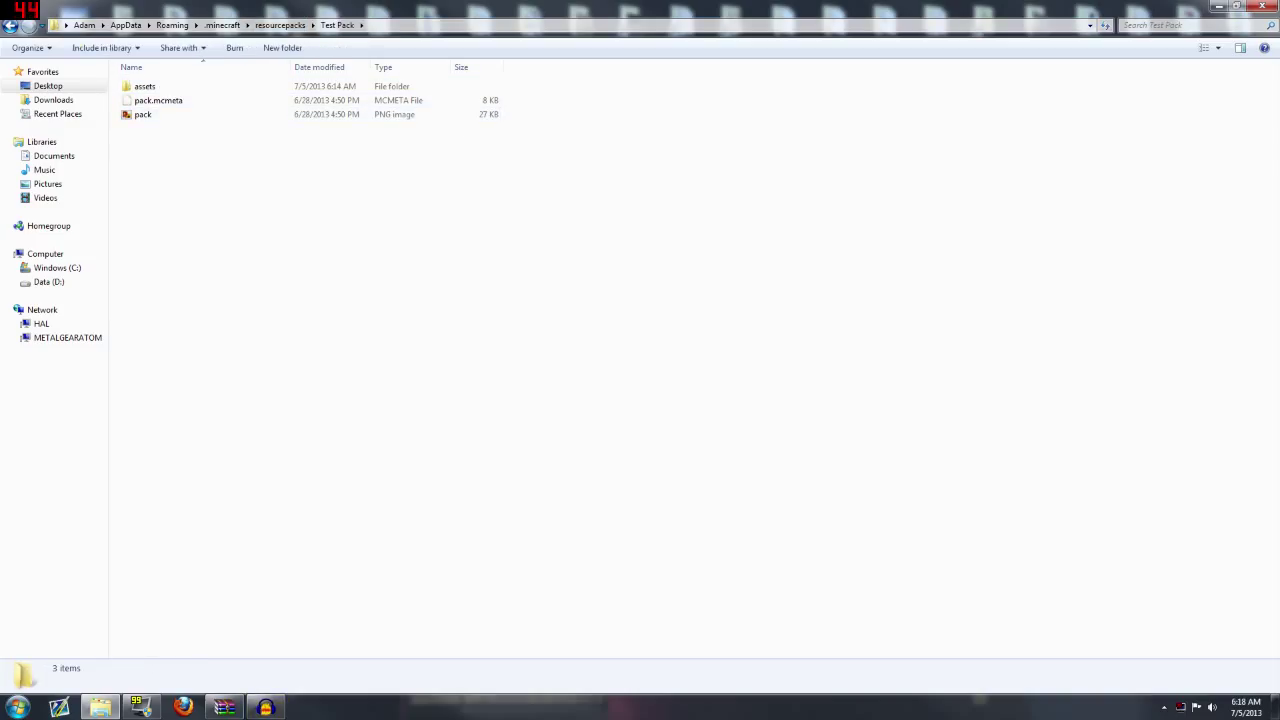
key(alt+Tab)
key(alt+F4)
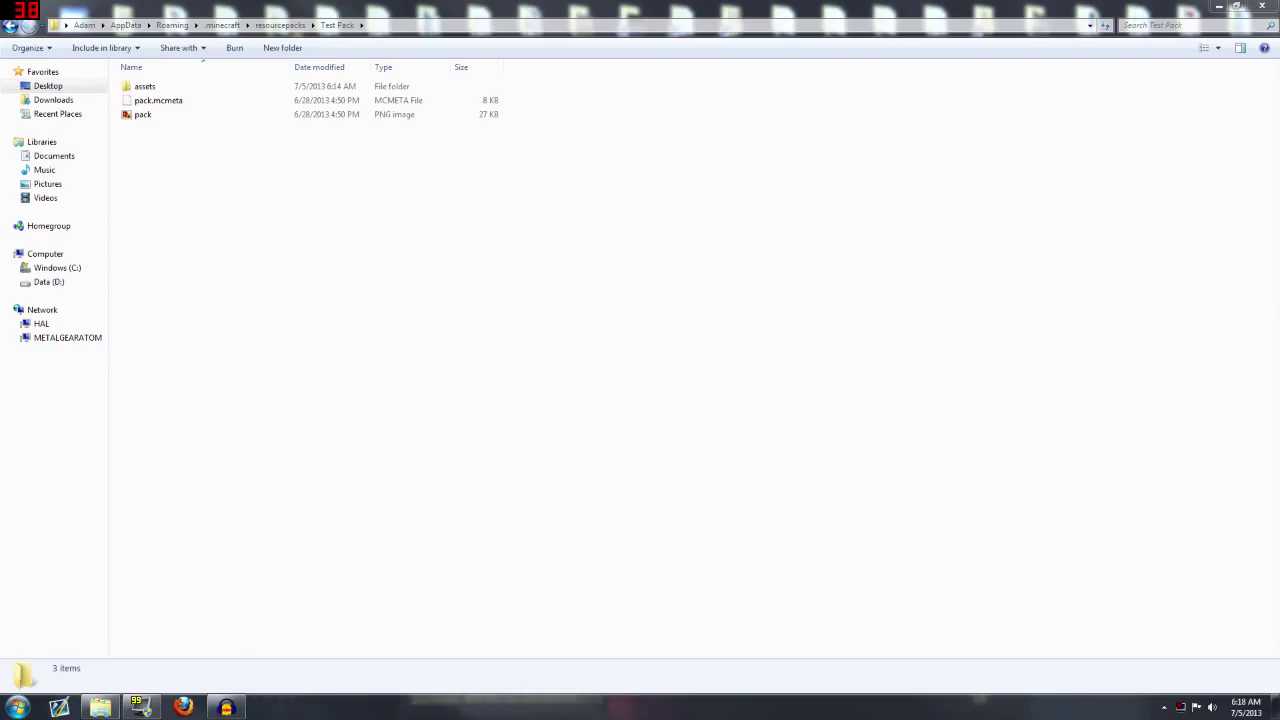
Open assets\minecraft\sound in Test Pack and examine its subfolders, including the ambient folder.
double_click(145, 86)
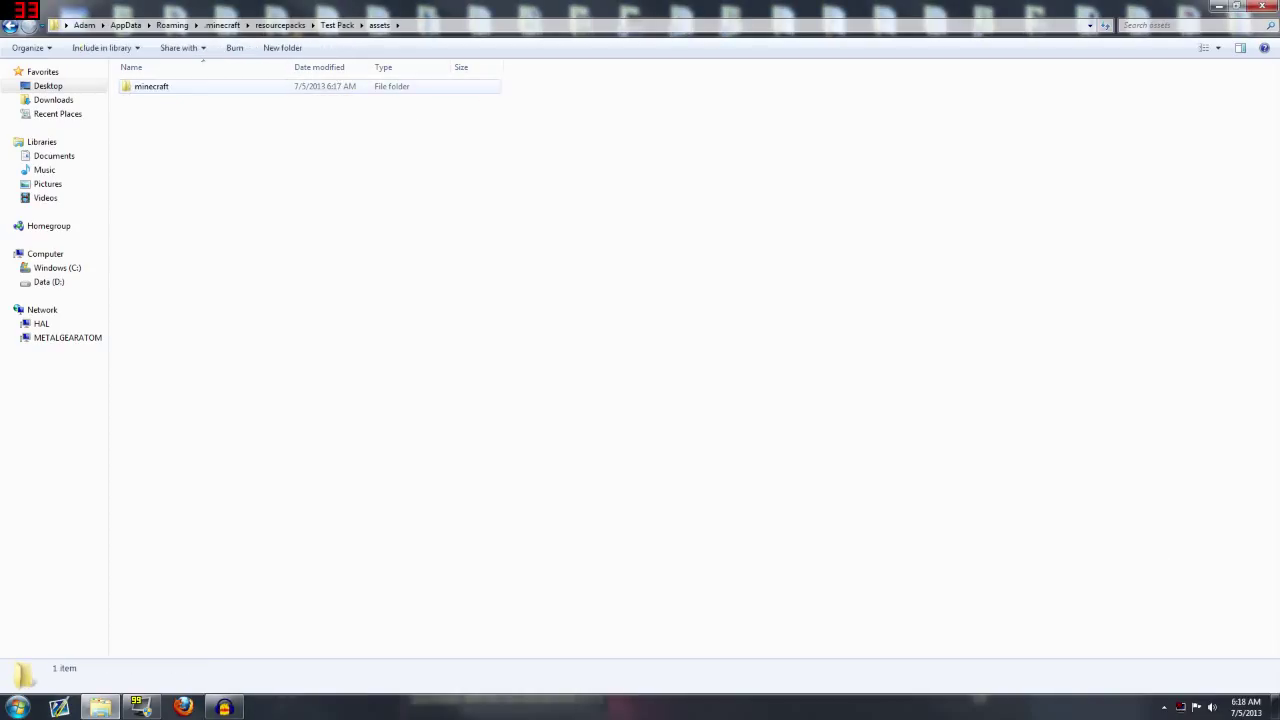
double_click(150, 86)
click(146, 157)
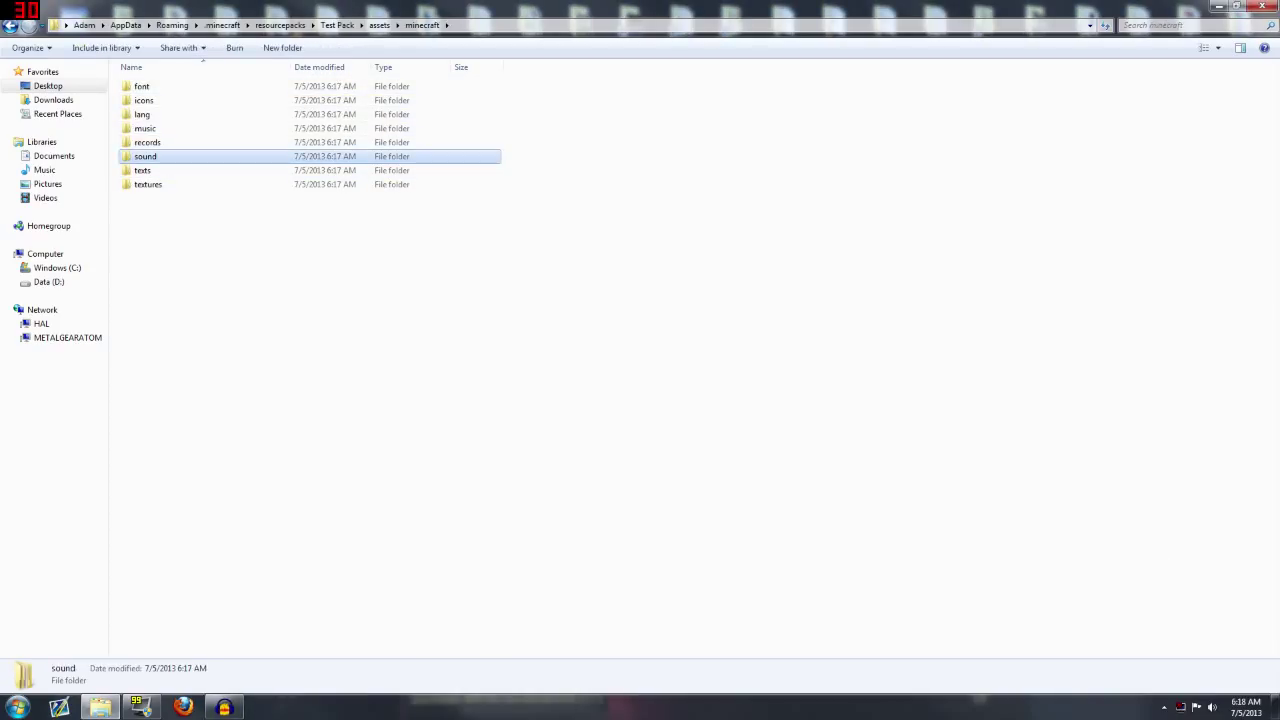
double_click(255, 156)
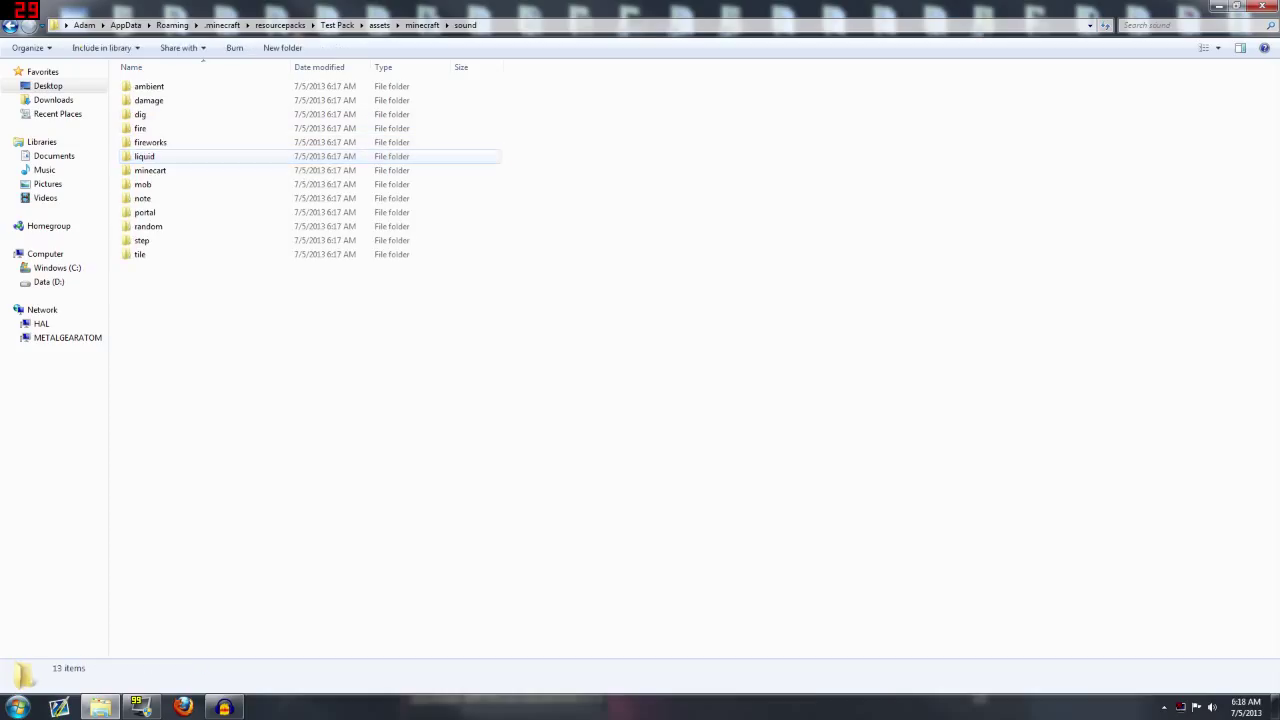
double_click(150, 87)
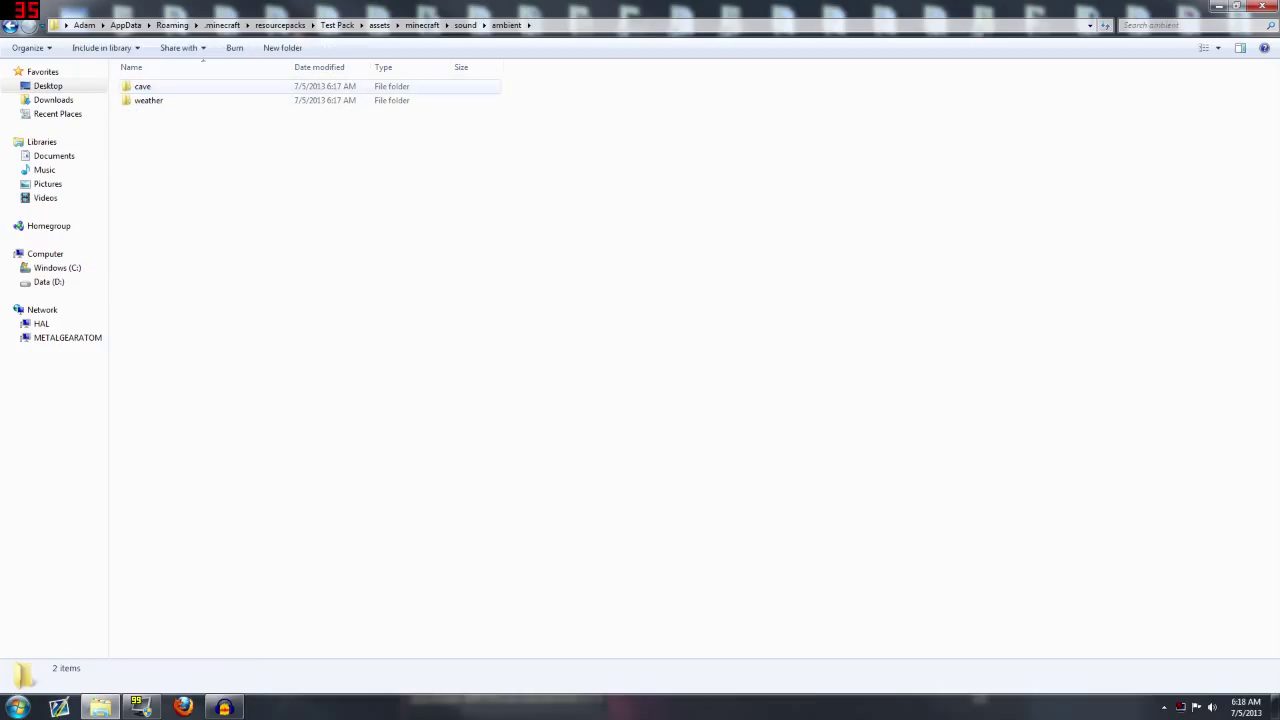
double_click(150, 87)
key(alt+Left)
key(BackSpace)
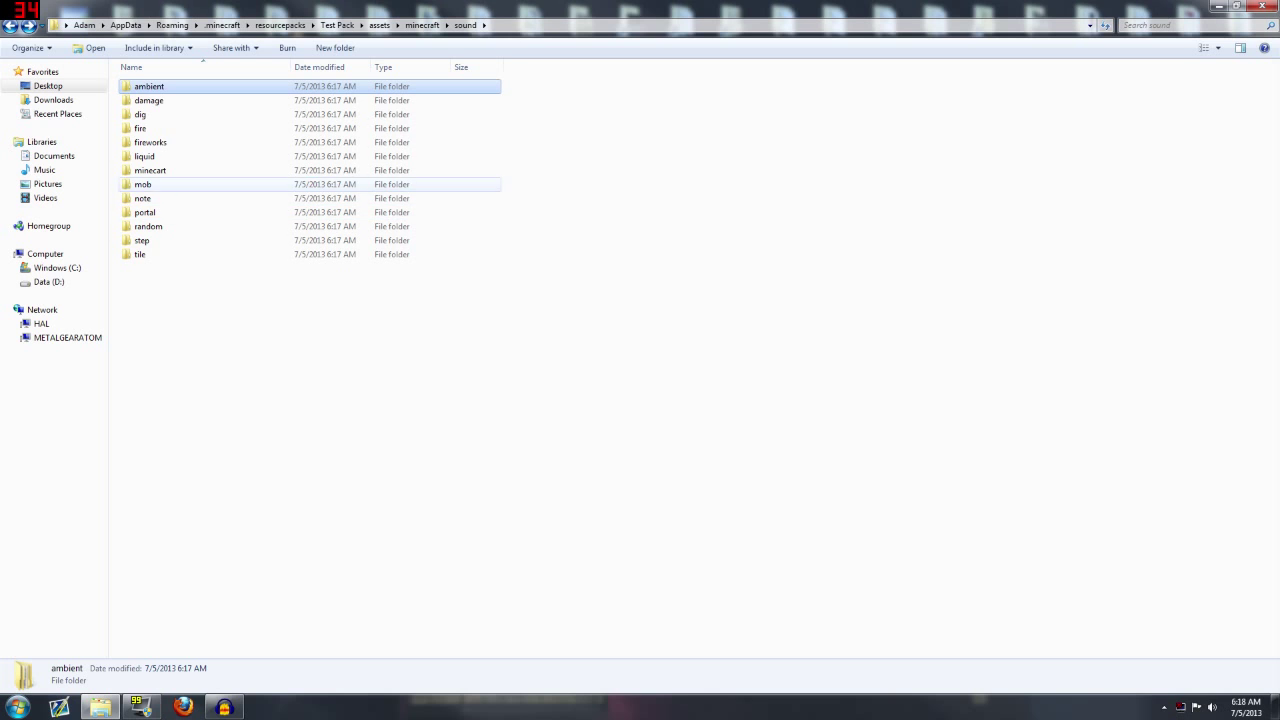
Open the horse folder inside the mob sounds folder.
double_click(150, 184)
double_click(150, 184)
key(BackSpace)
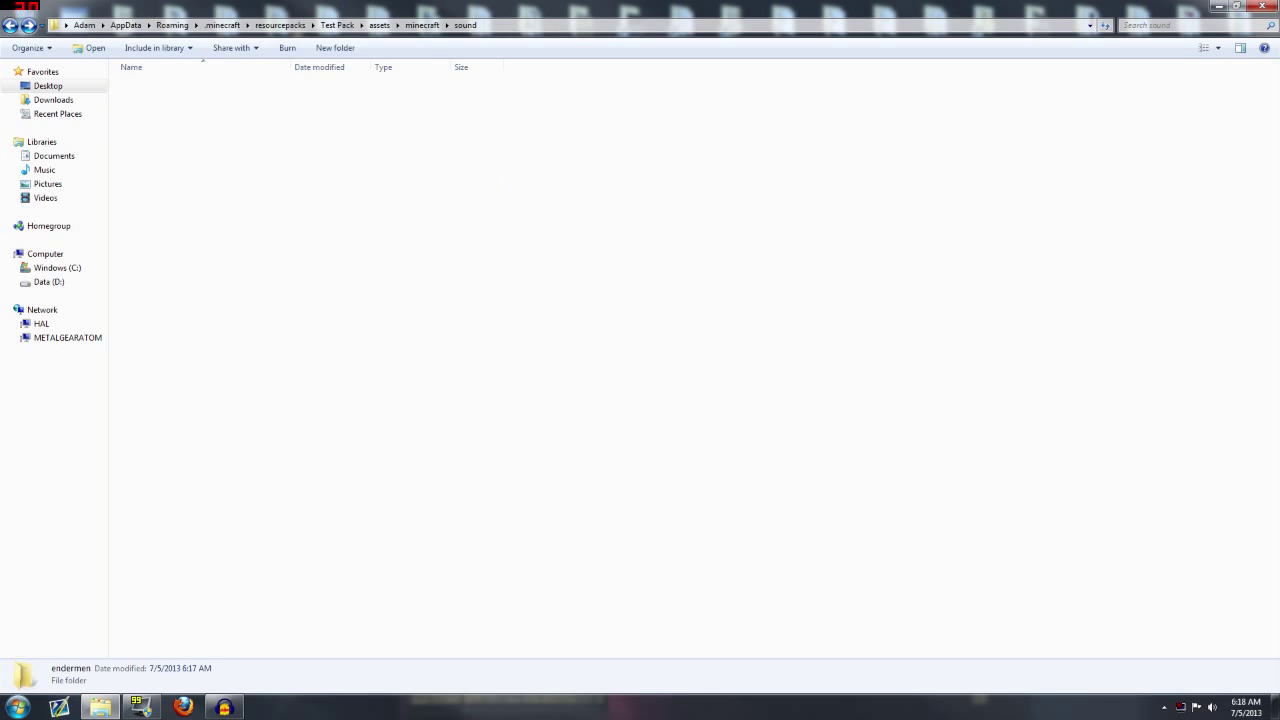
key(BackSpace)
double_click(150, 184)
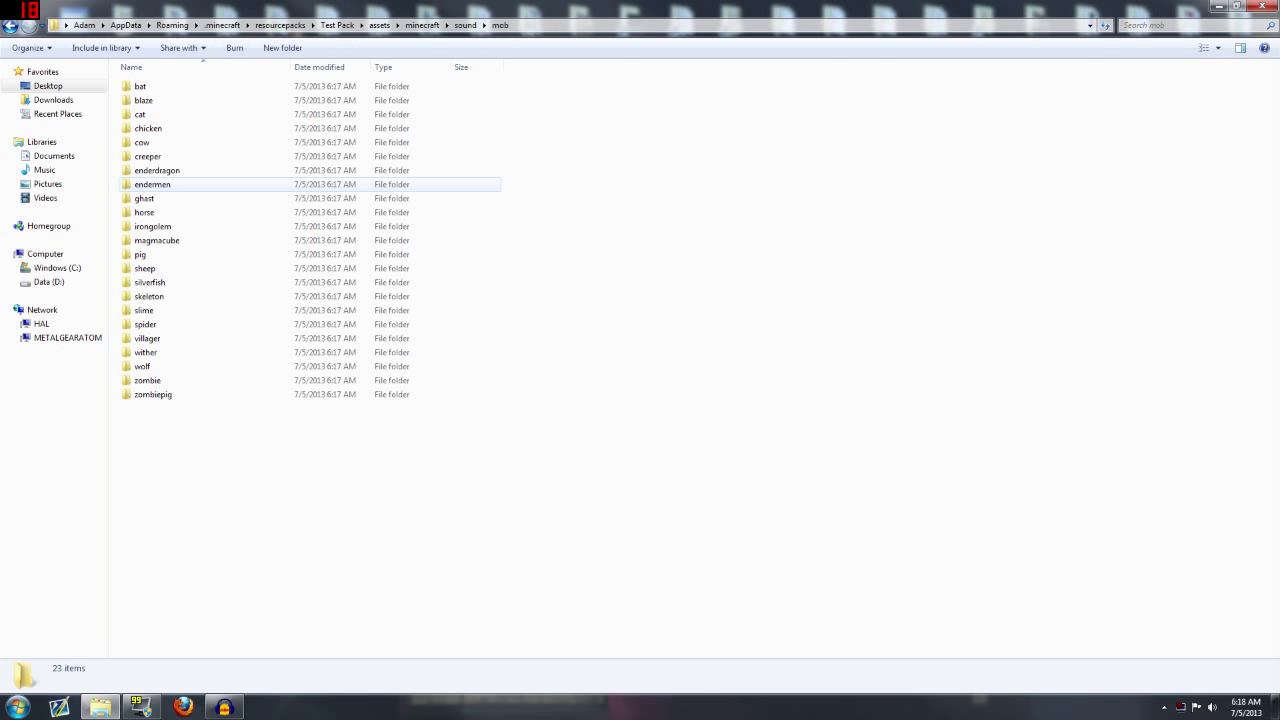
double_click(180, 212)
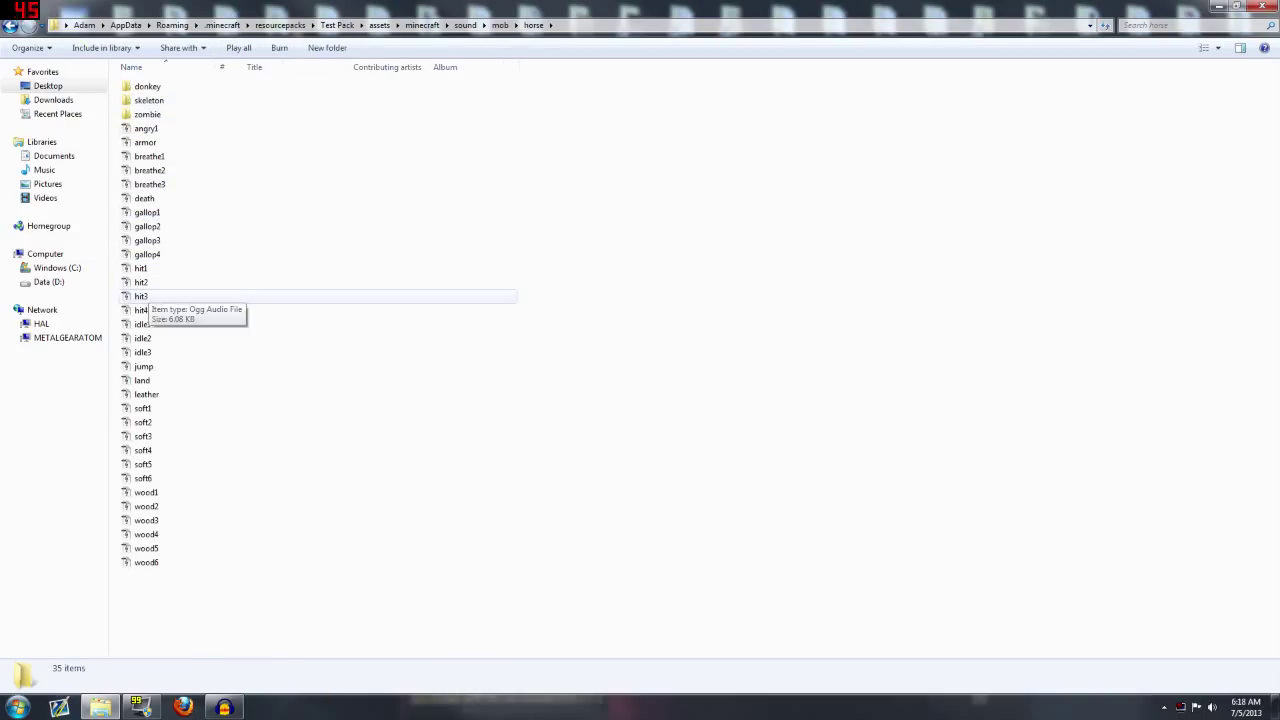
Play the horse's idle3 sound file and close the media player.
key(Down)
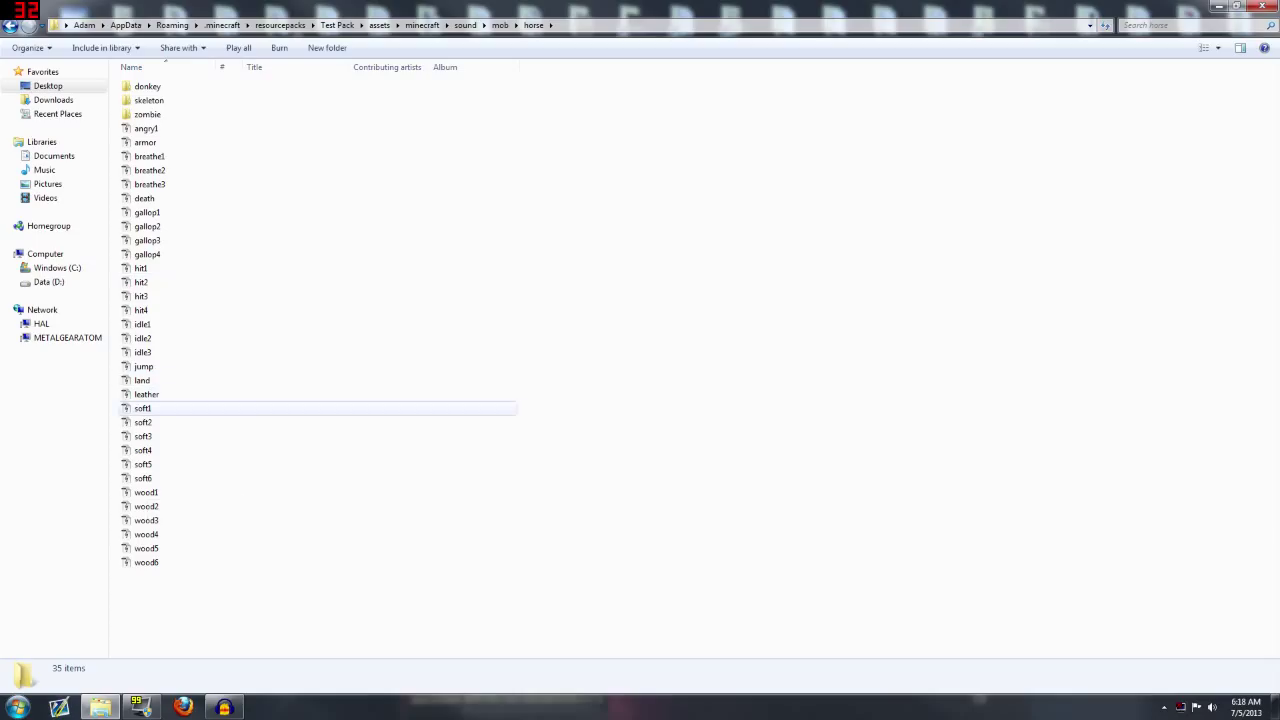
double_click(135, 353)
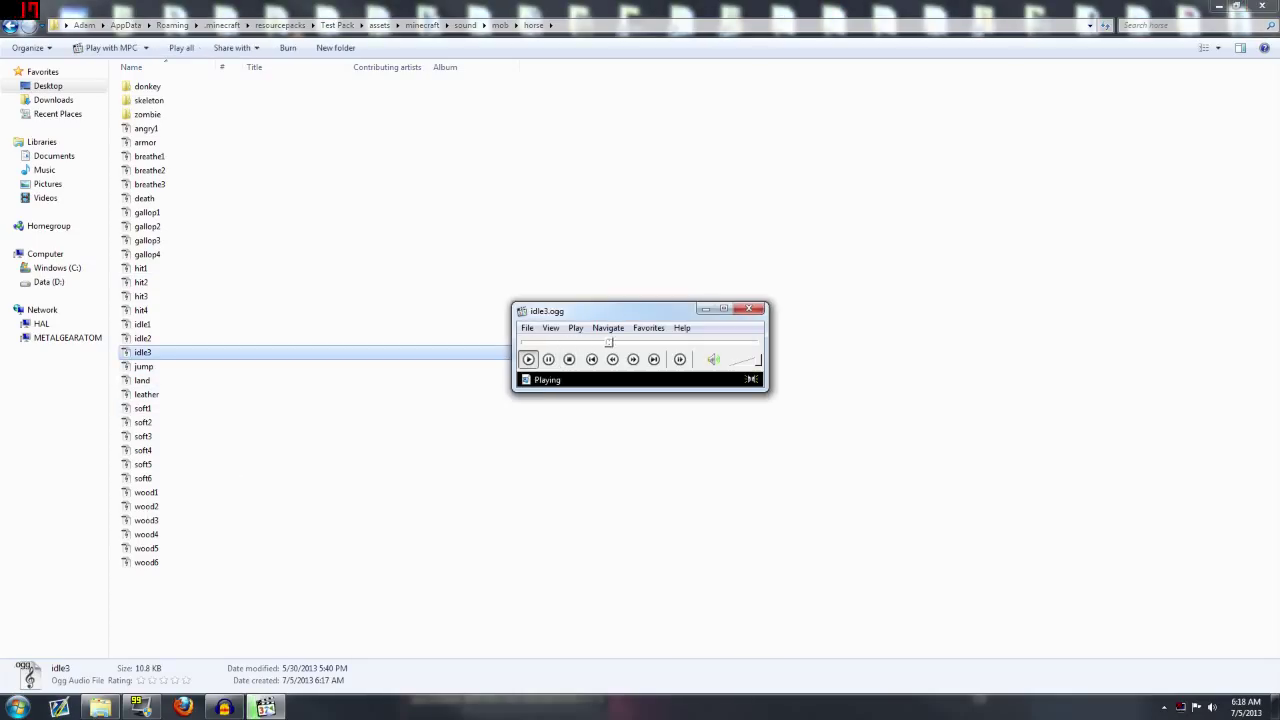
click(749, 309)
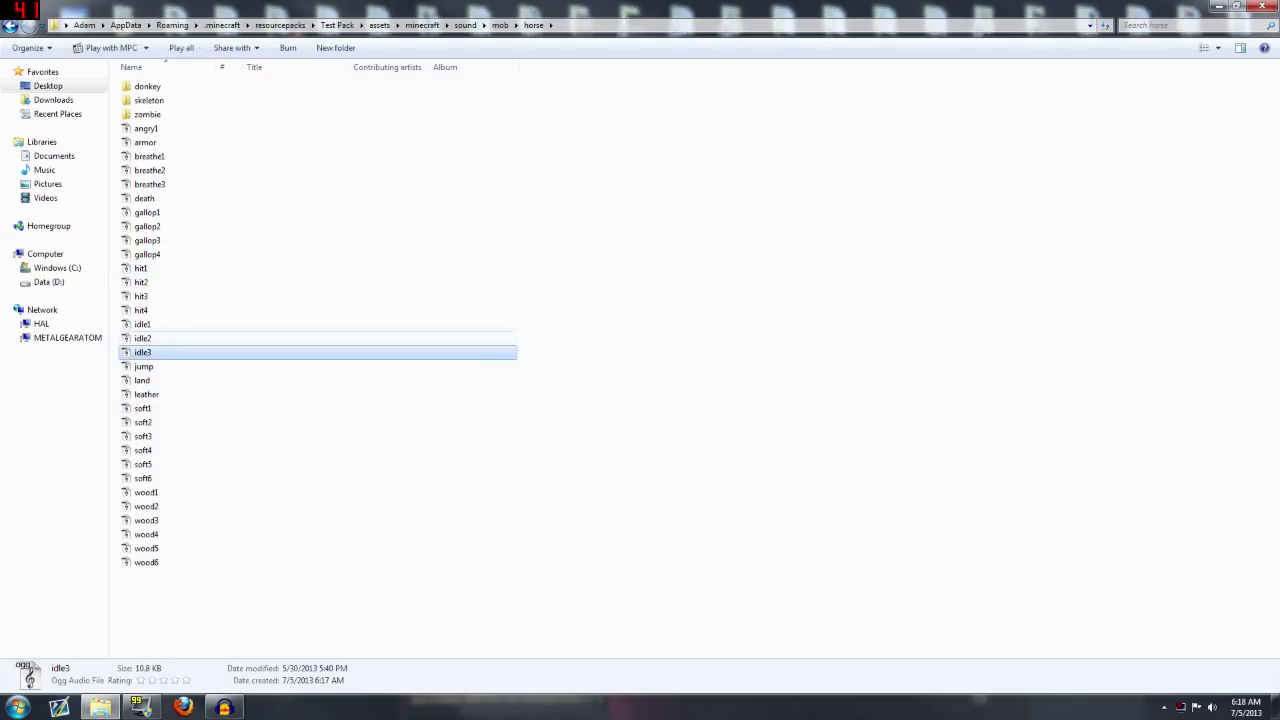
Look through the horse sound files once more, including gallop3, and return to the mob folder.
key(BackSpace)
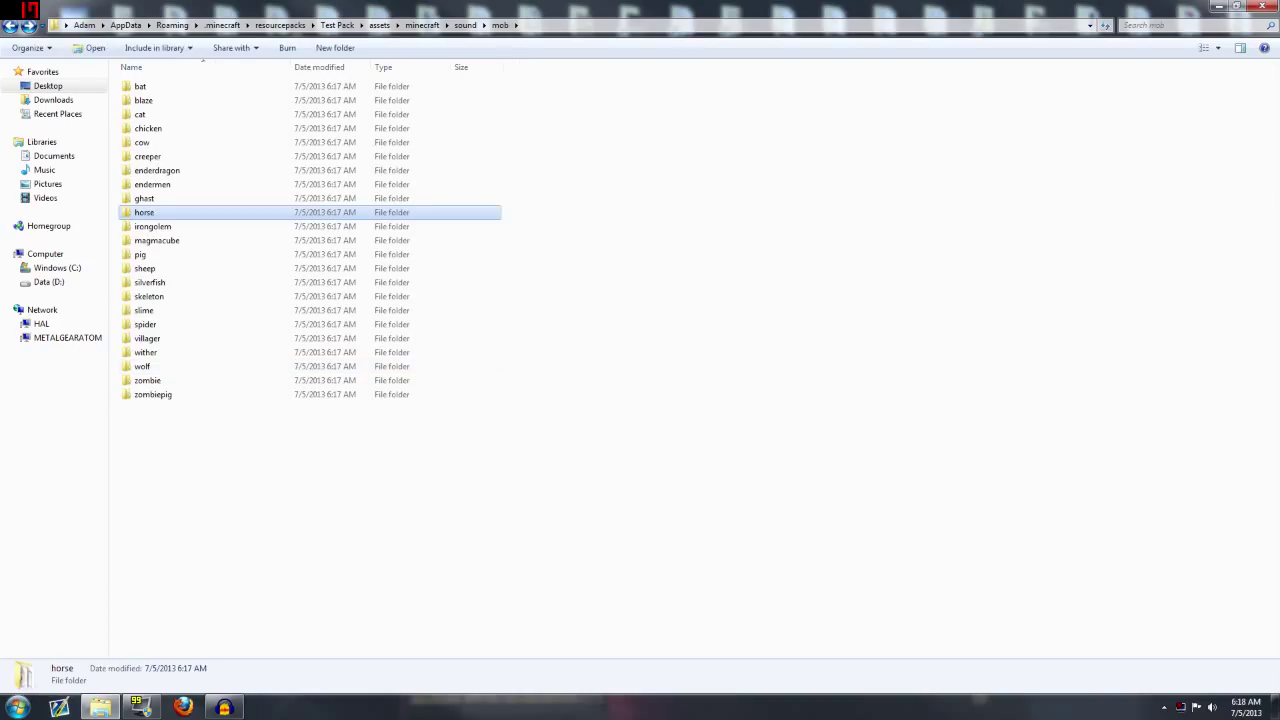
key(Return)
click(147, 240)
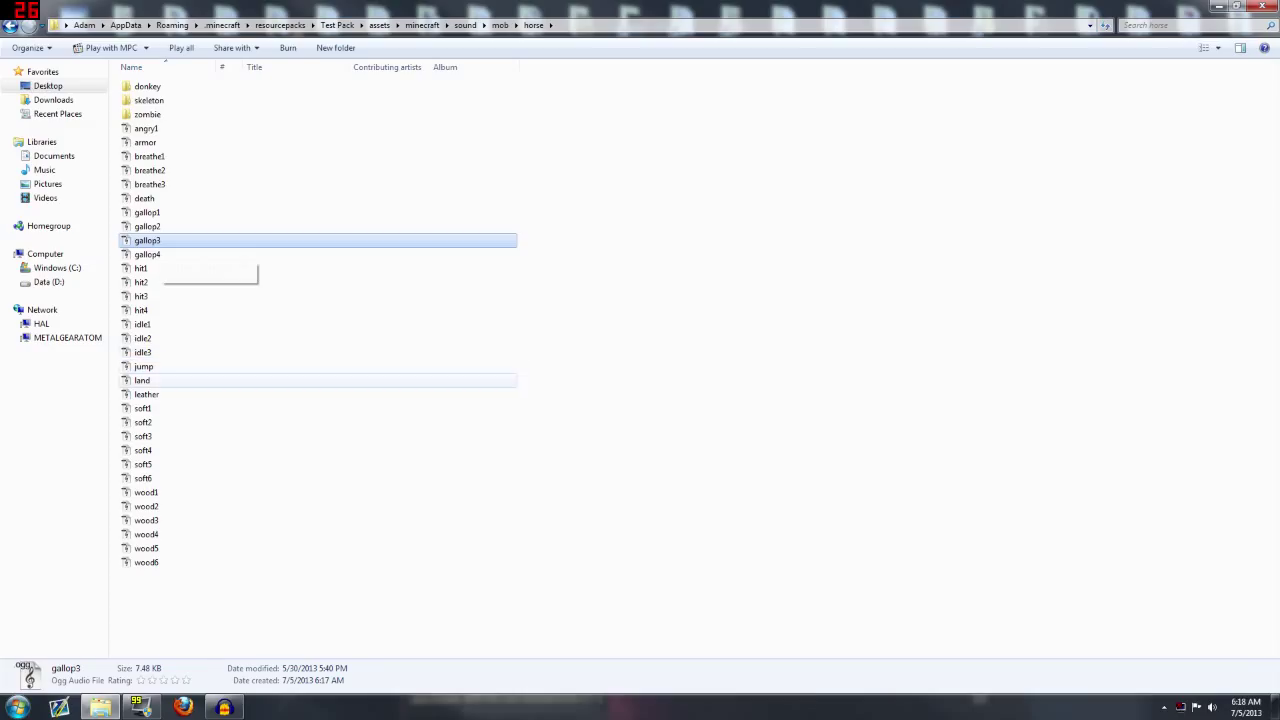
key(BackSpace)
click(230, 450)
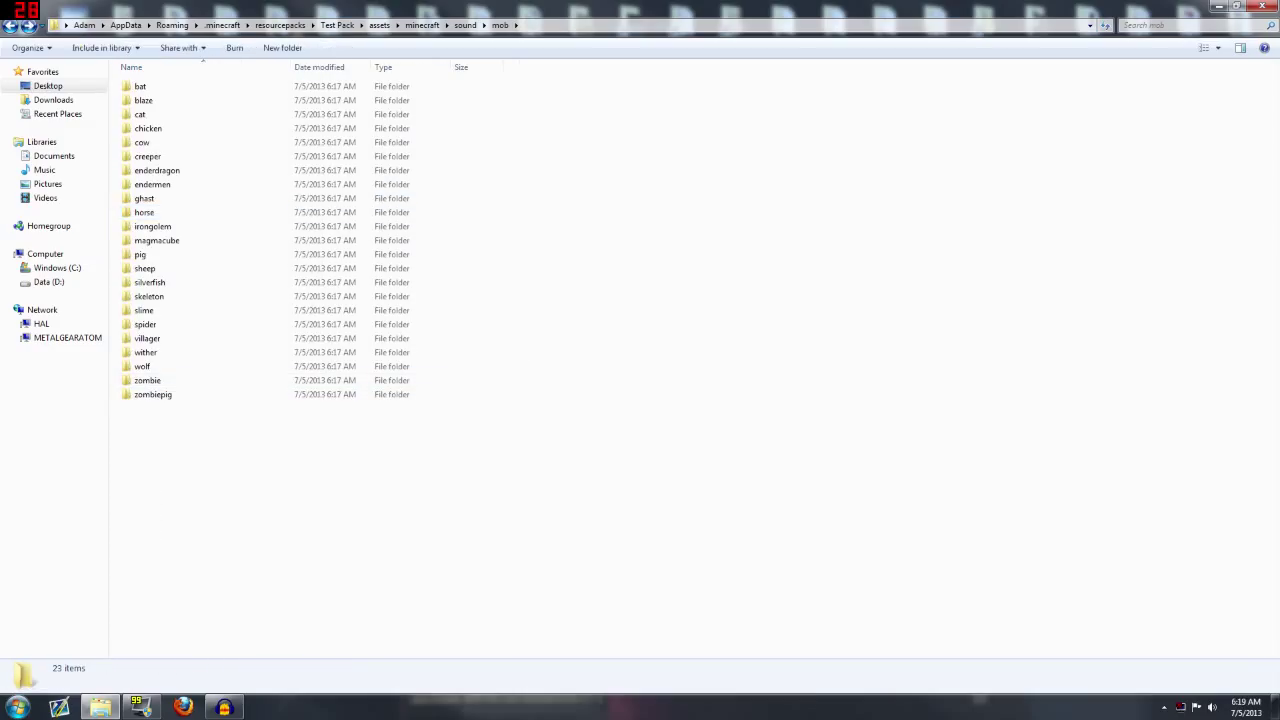
Switch to Audacity and play the fryingpan track.
click(224, 707)
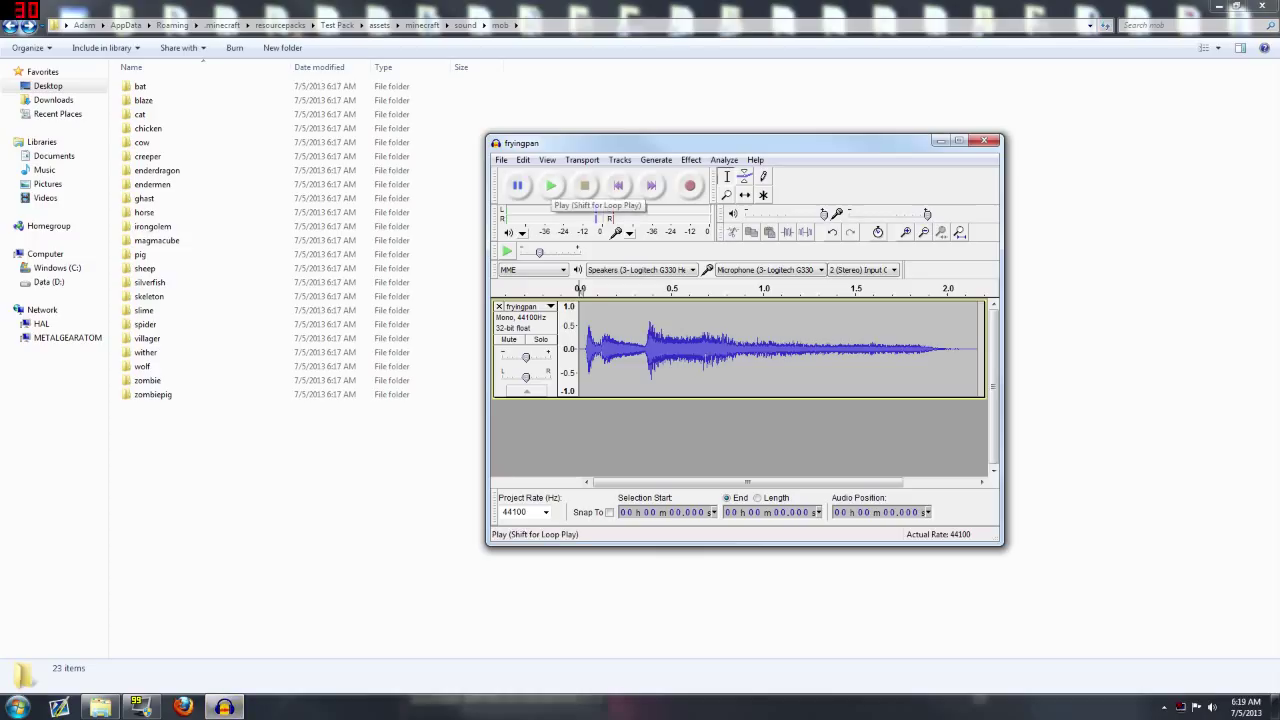
click(550, 186)
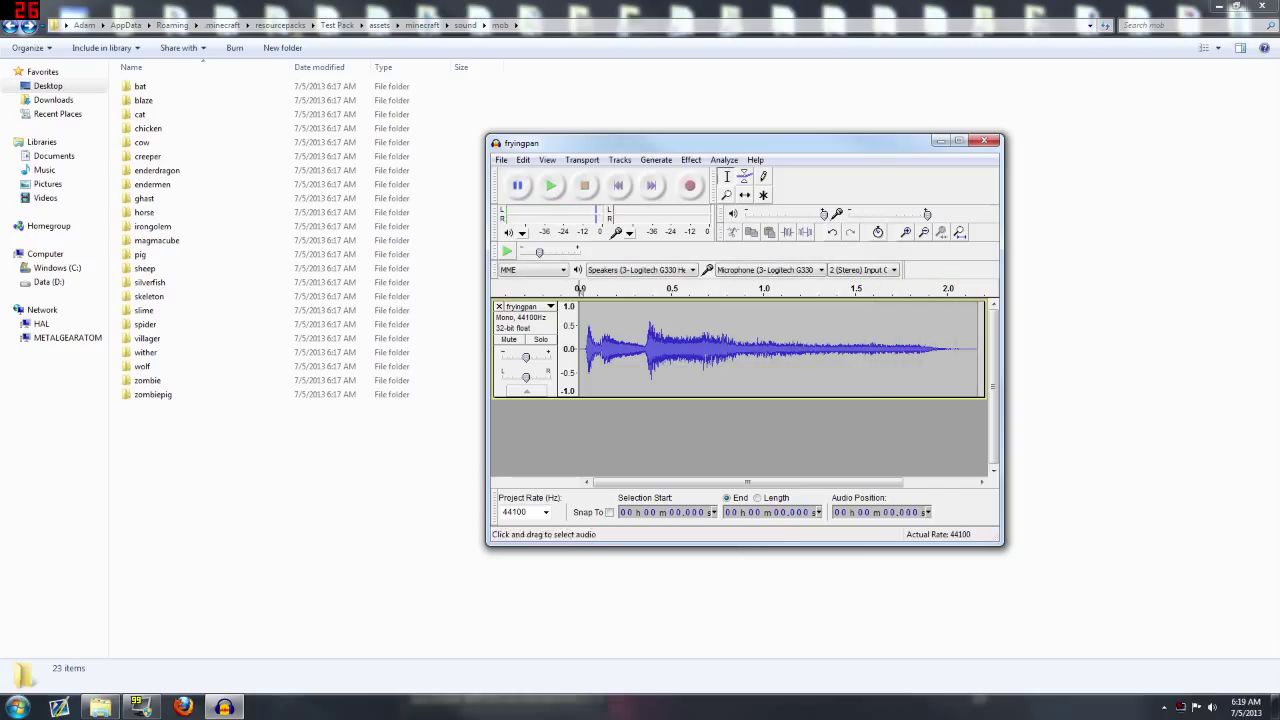
Set up an Ogg Vorbis export of the fryingpan track named idle1, cancel it and minimize Audacity.
click(501, 160)
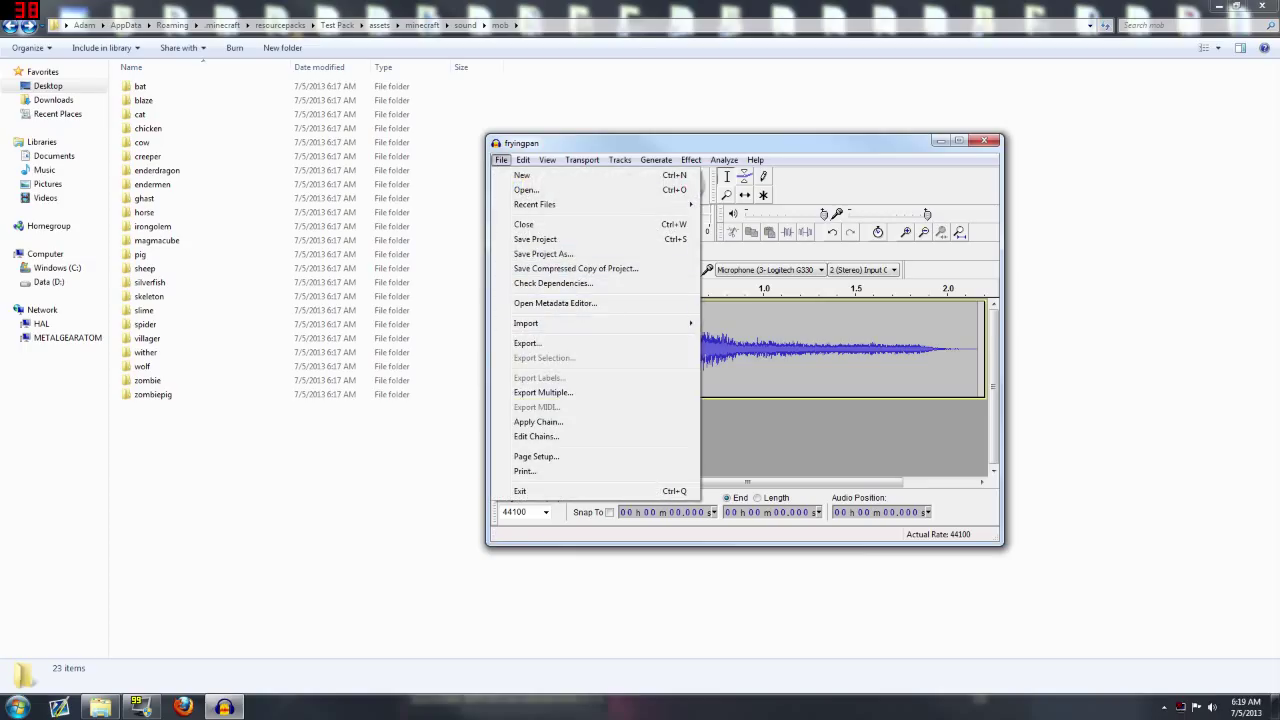
click(527, 343)
click(707, 412)
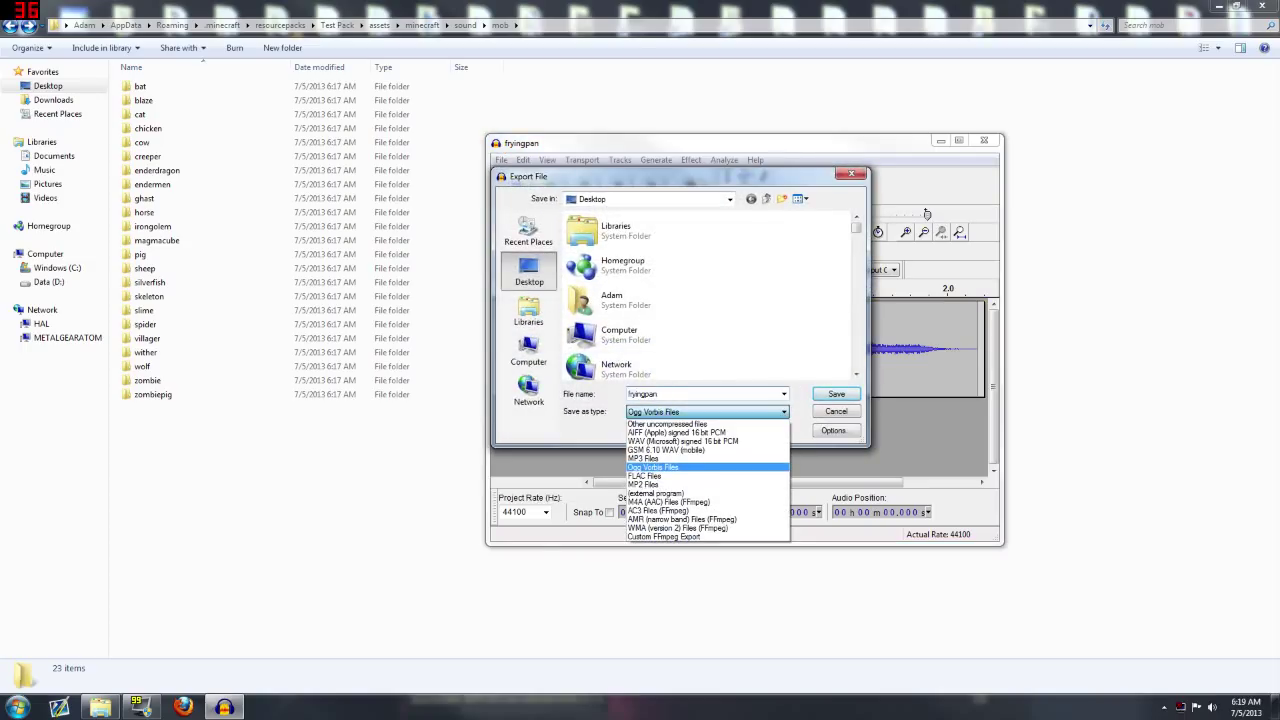
click(680, 467)
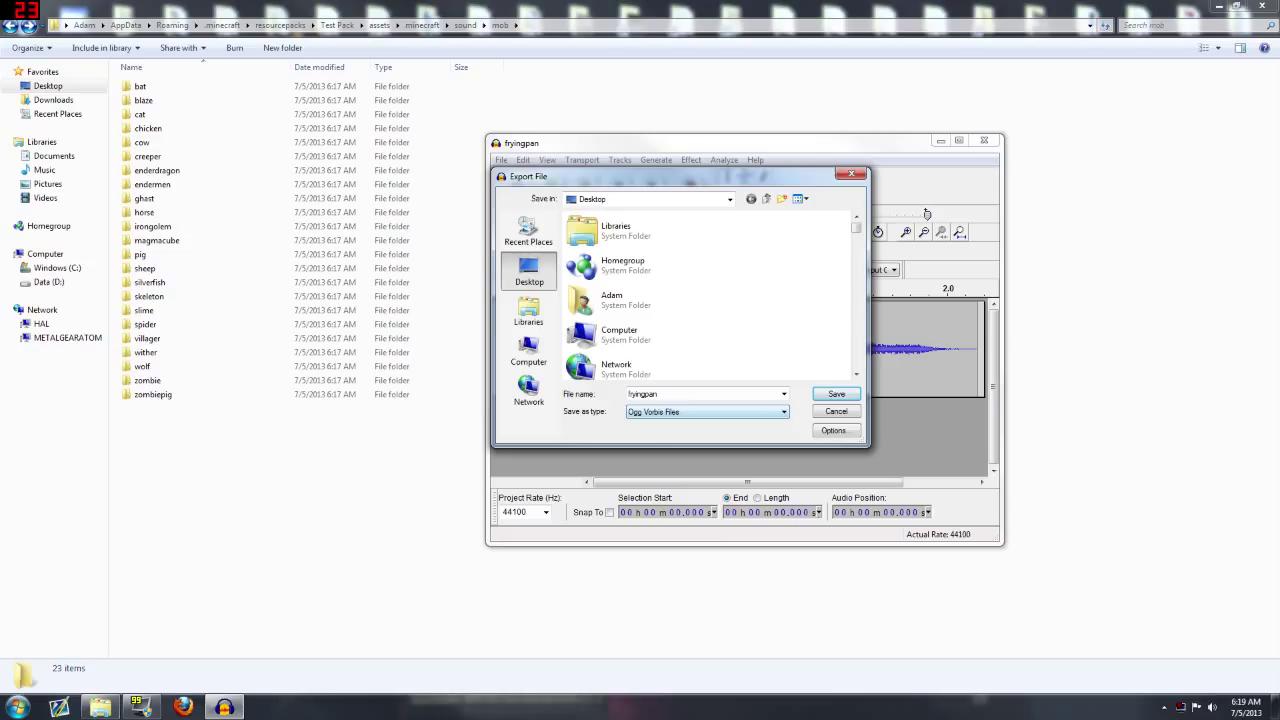
key(shift+Tab)
text(idle1)
click(836, 411)
click(941, 141)
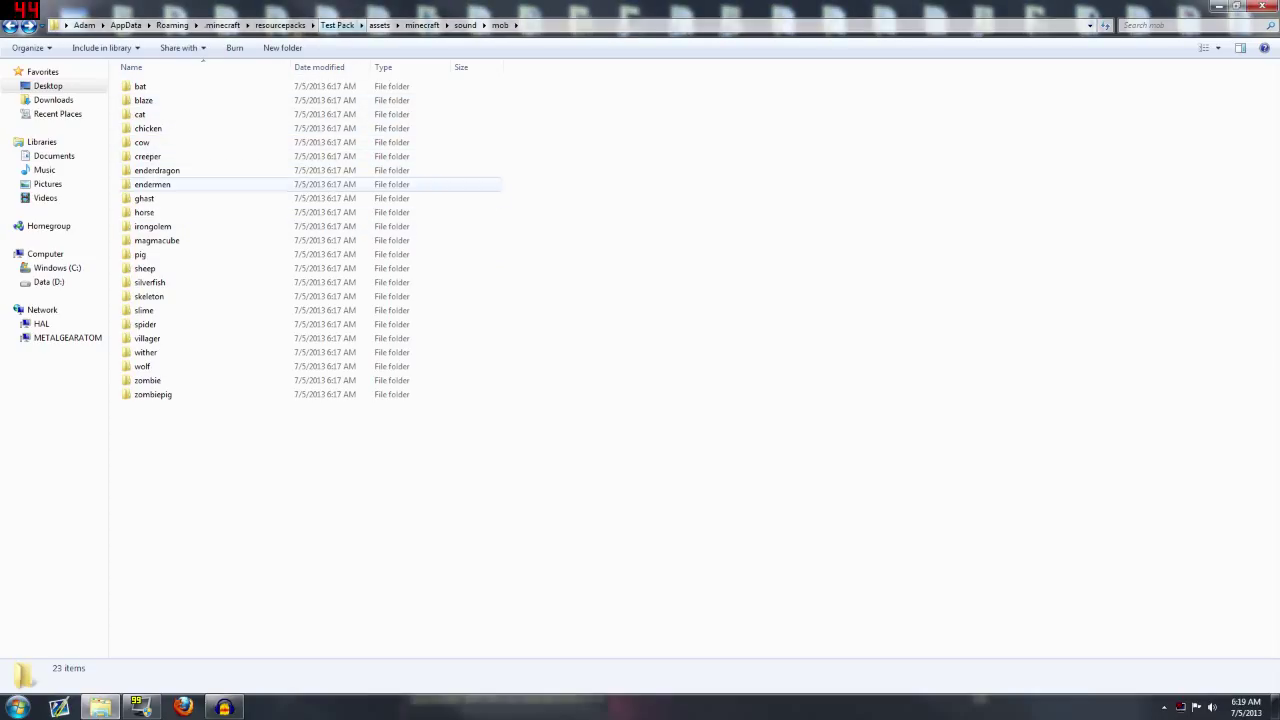
Open the horse folder in the mob sounds and select the idle1 sound file.
double_click(144, 212)
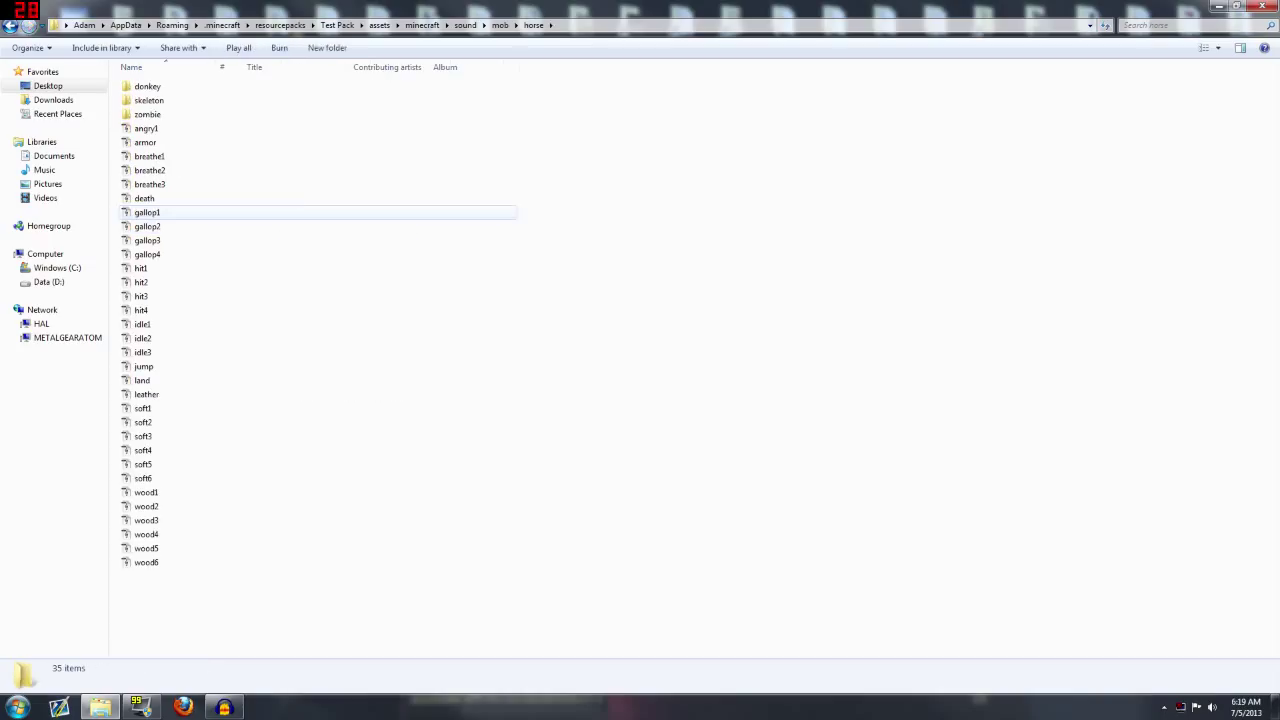
click(143, 352)
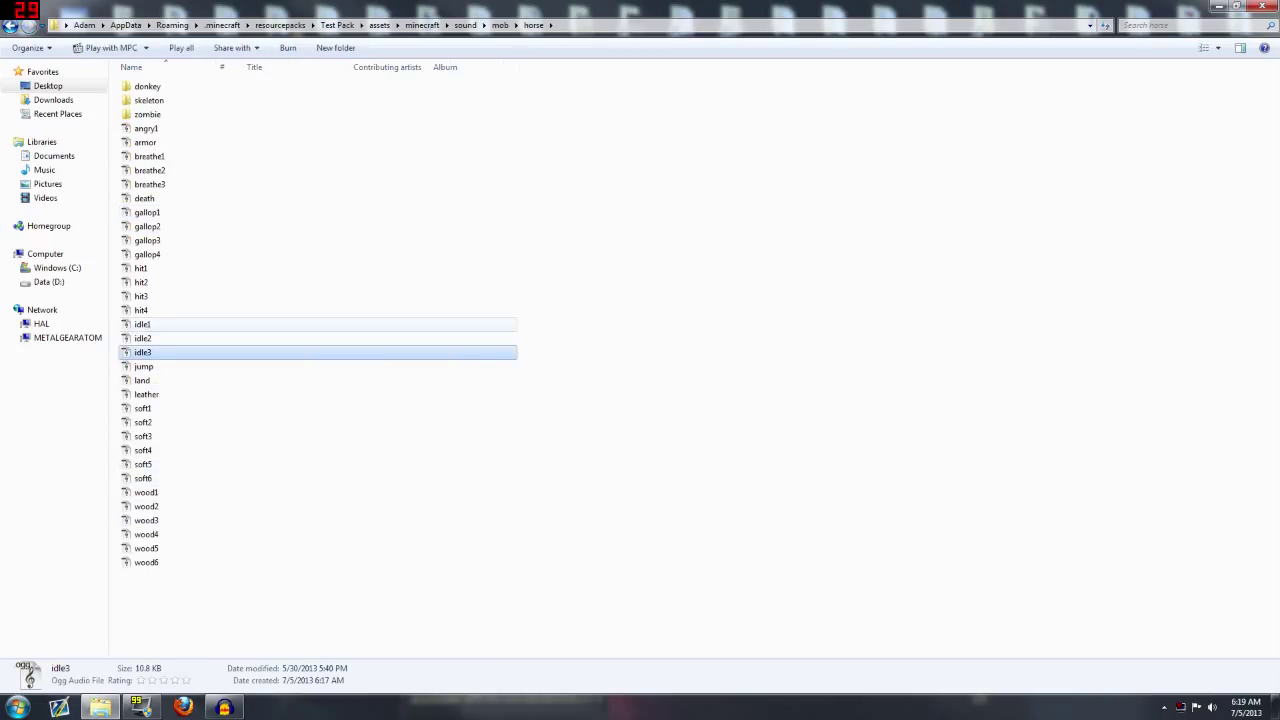
click(143, 324)
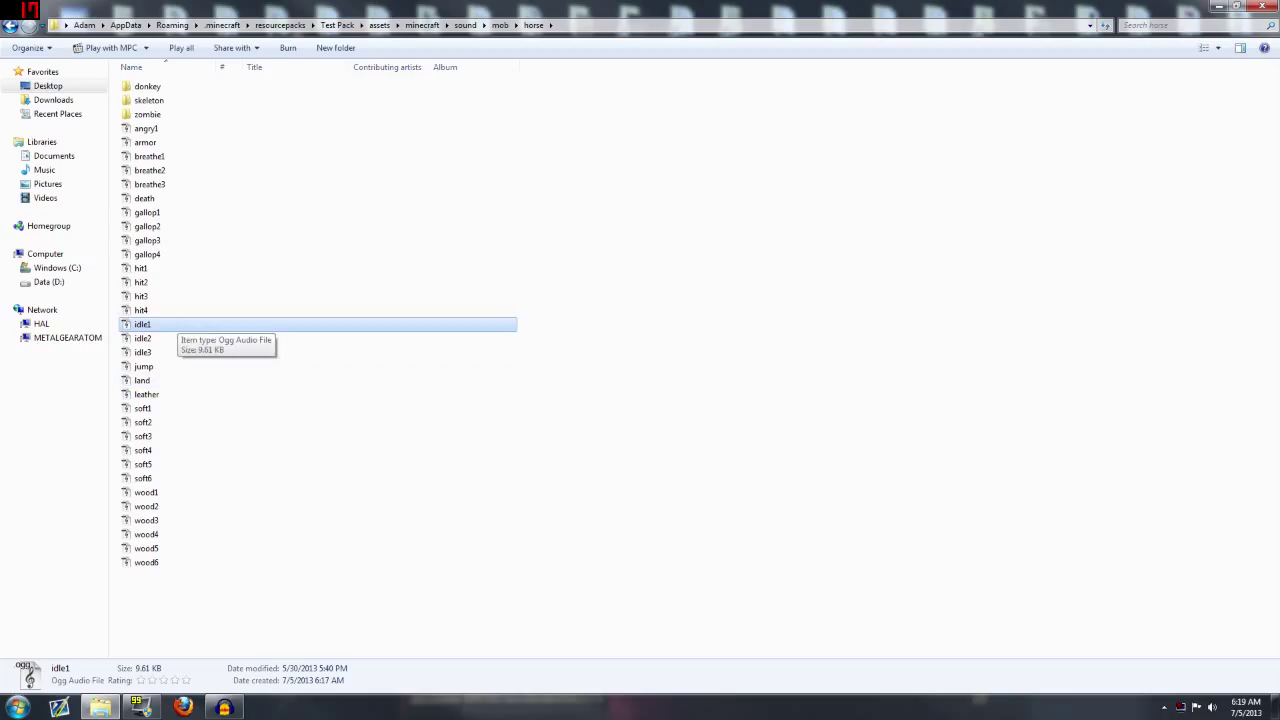
Go back up to the resourcepacks folder and reopen the Test Pack folder.
key(BackSpace)
key(BackSpace)
key(BackSpace)
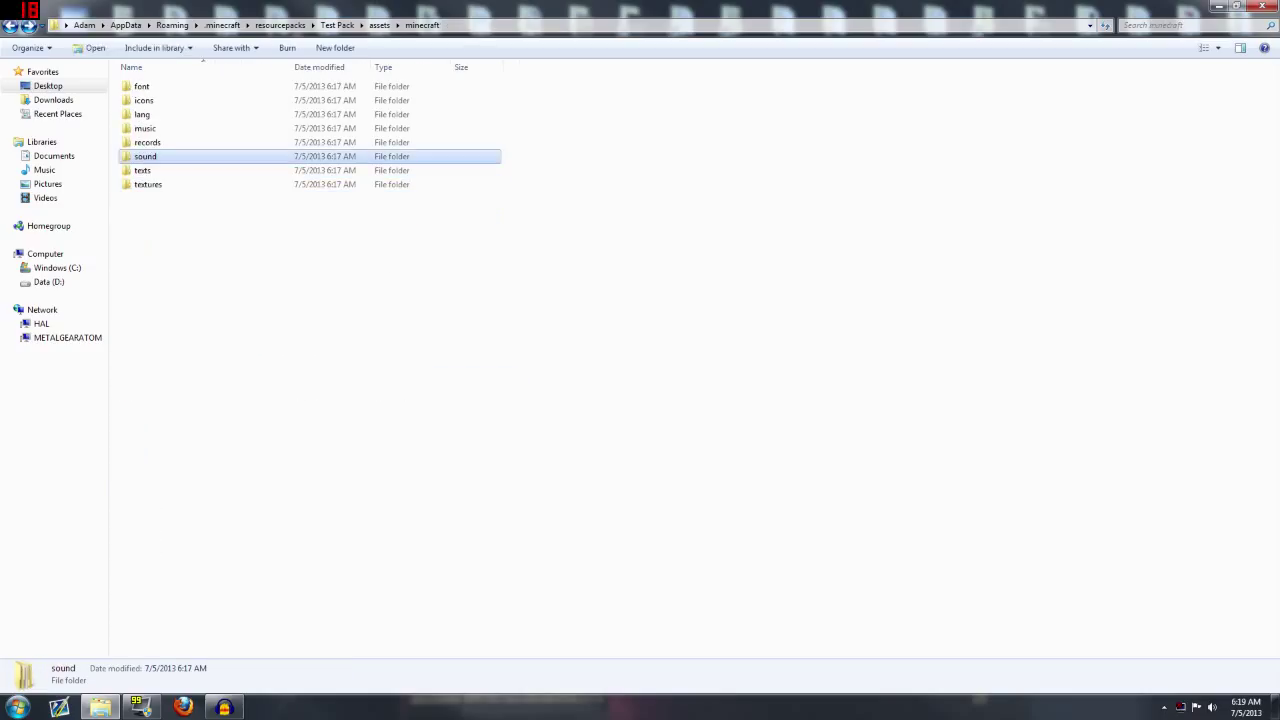
key(BackSpace)
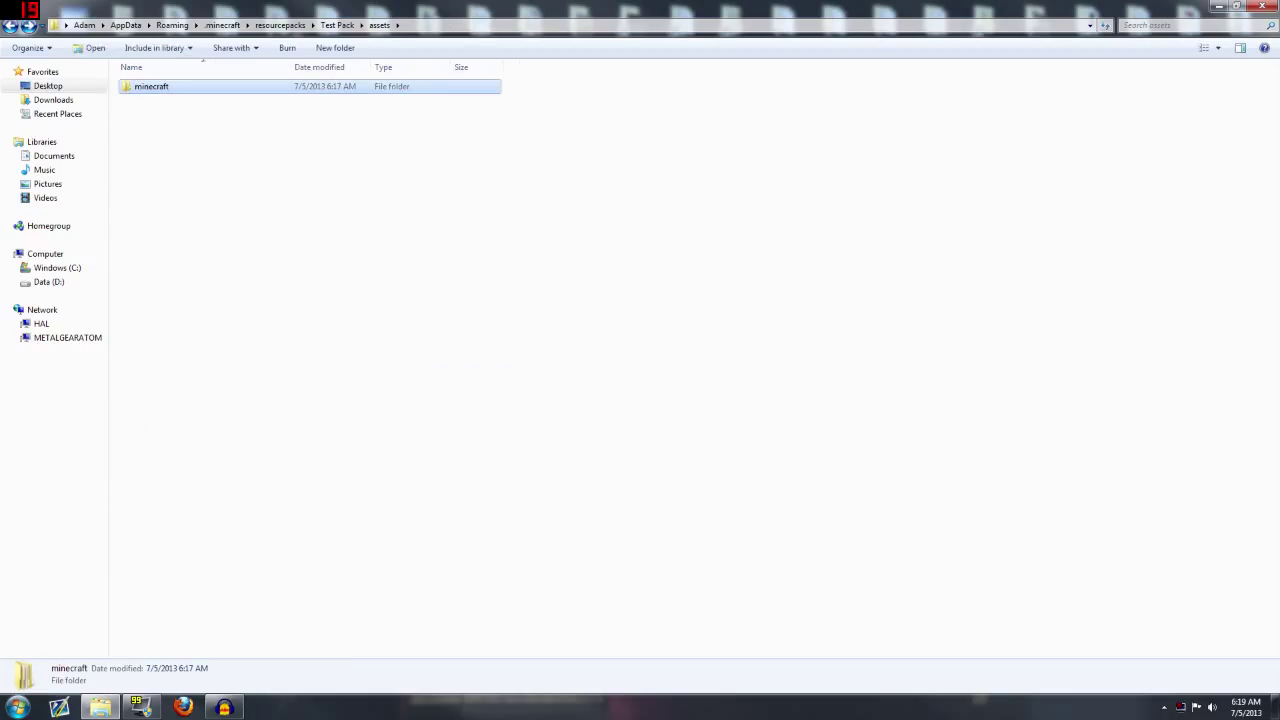
key(BackSpace)
key(BackSpace)
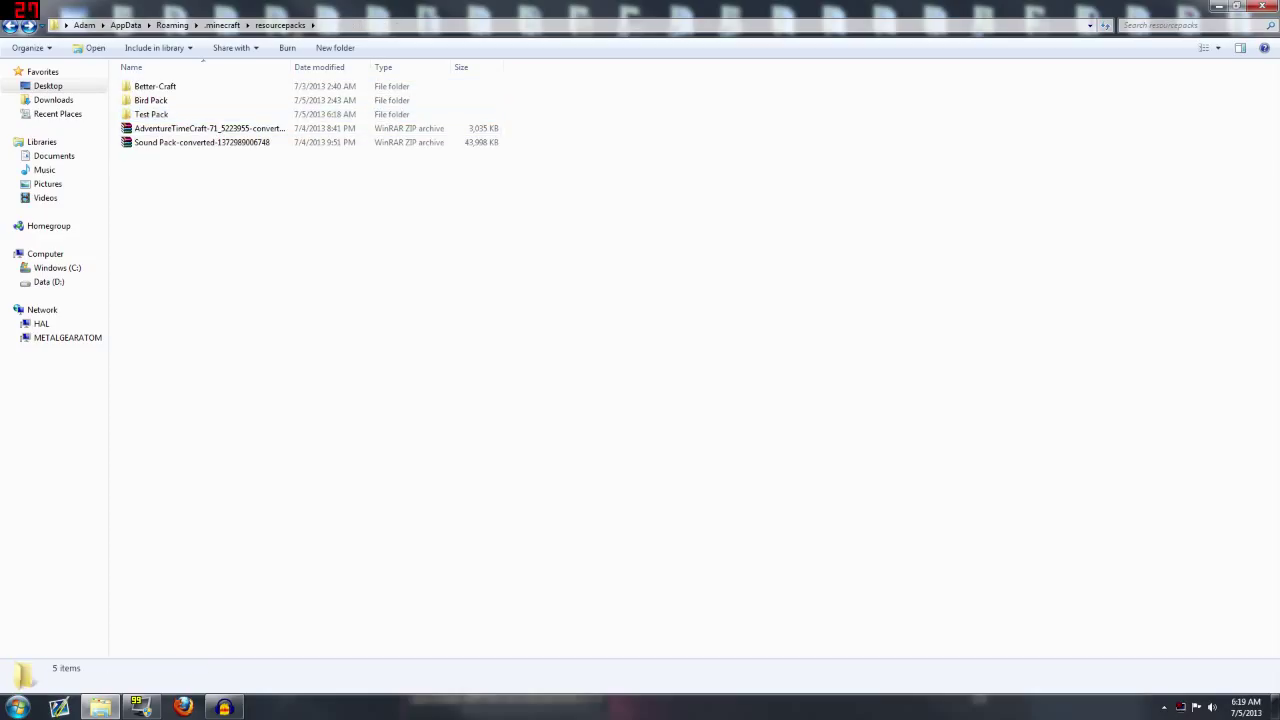
click(152, 114)
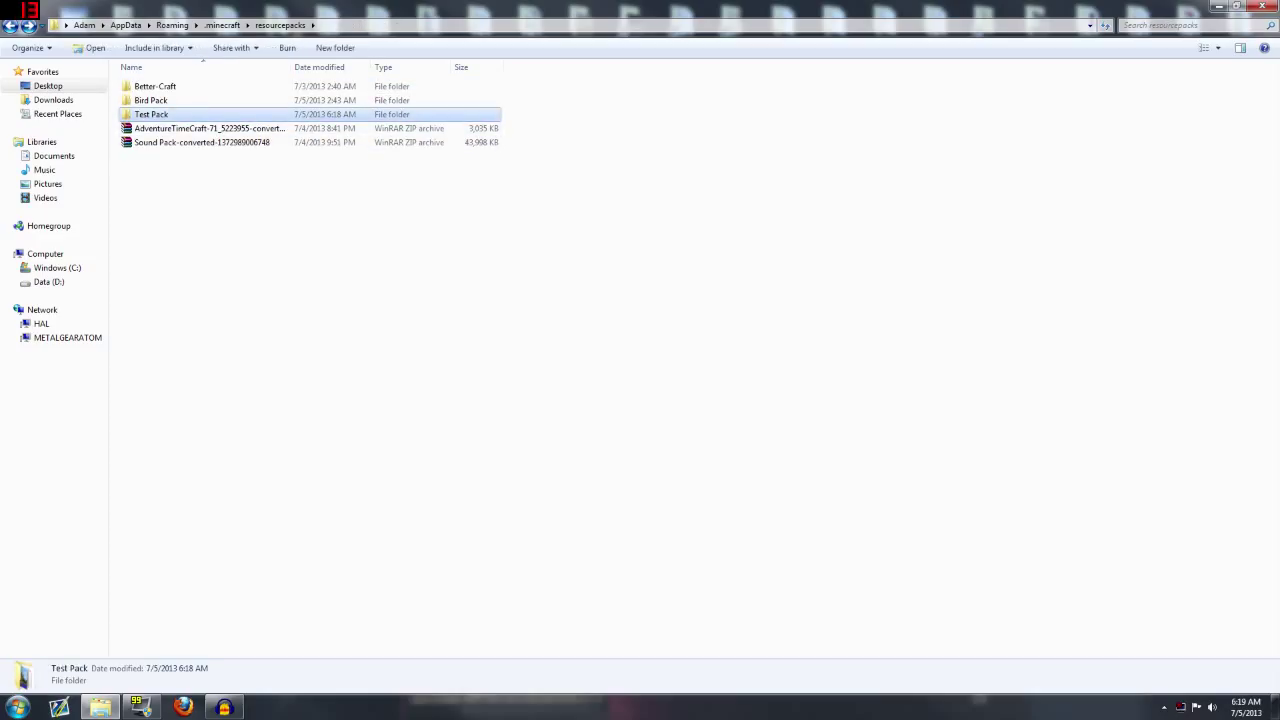
click(152, 100)
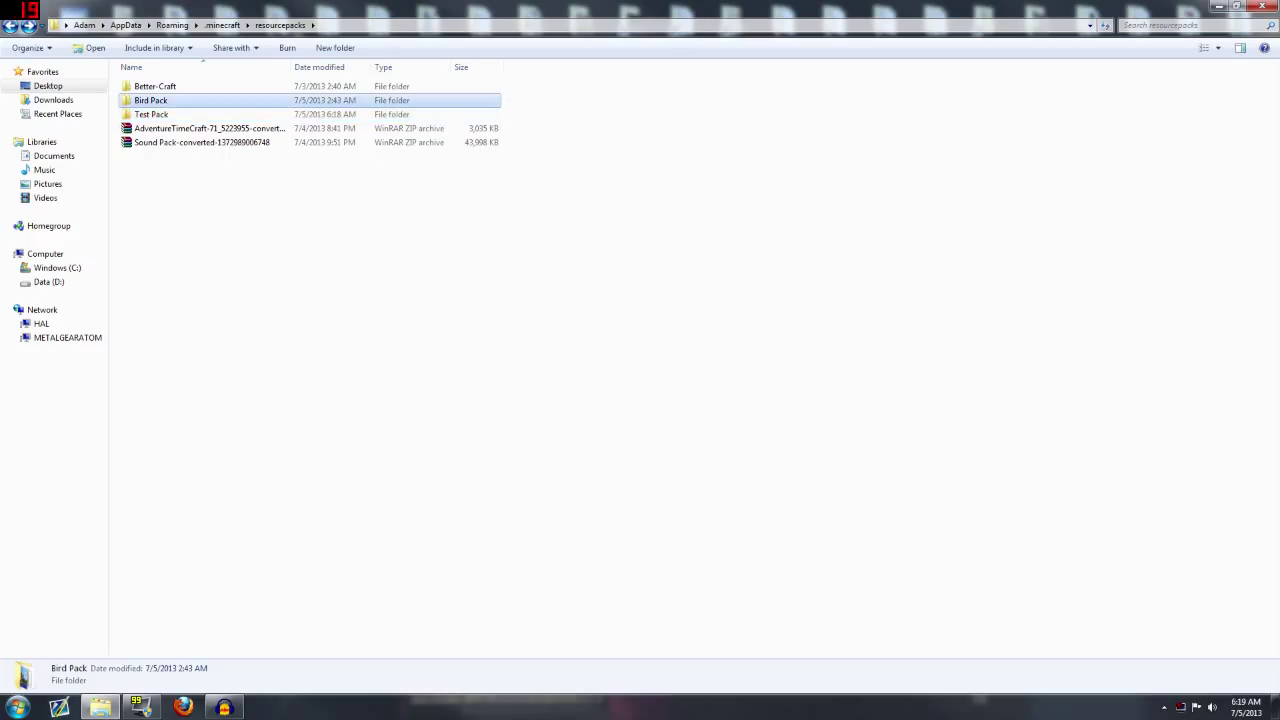
key(Down)
key(Return)
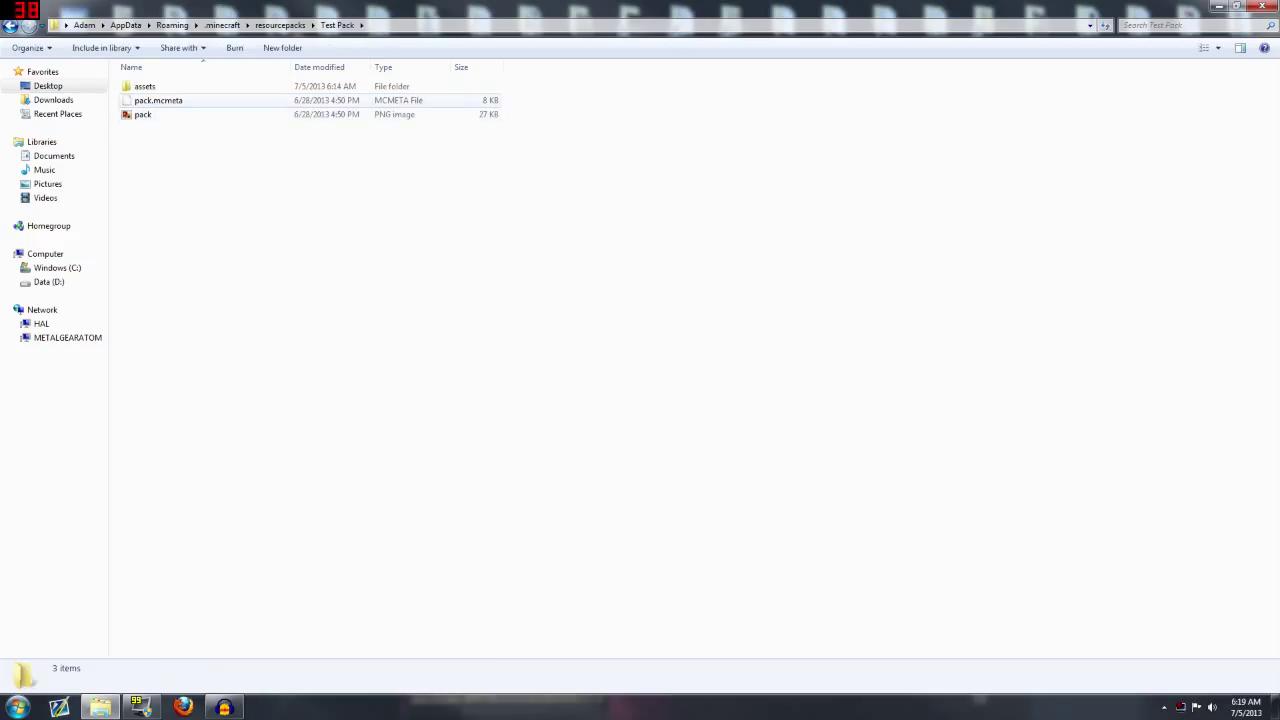
Open assets\minecraft\textures in Test Pack and check its map subfolder.
key(Down)
key(Return)
key(Return)
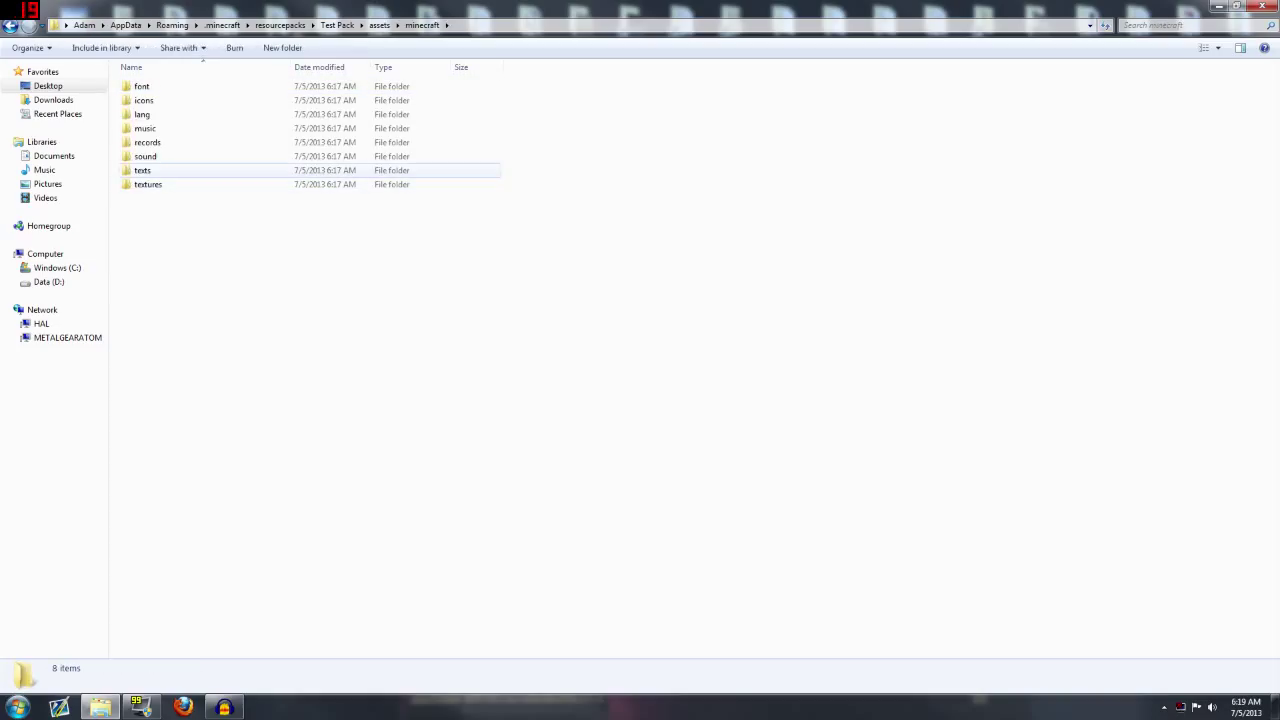
key(Down)
key(Return)
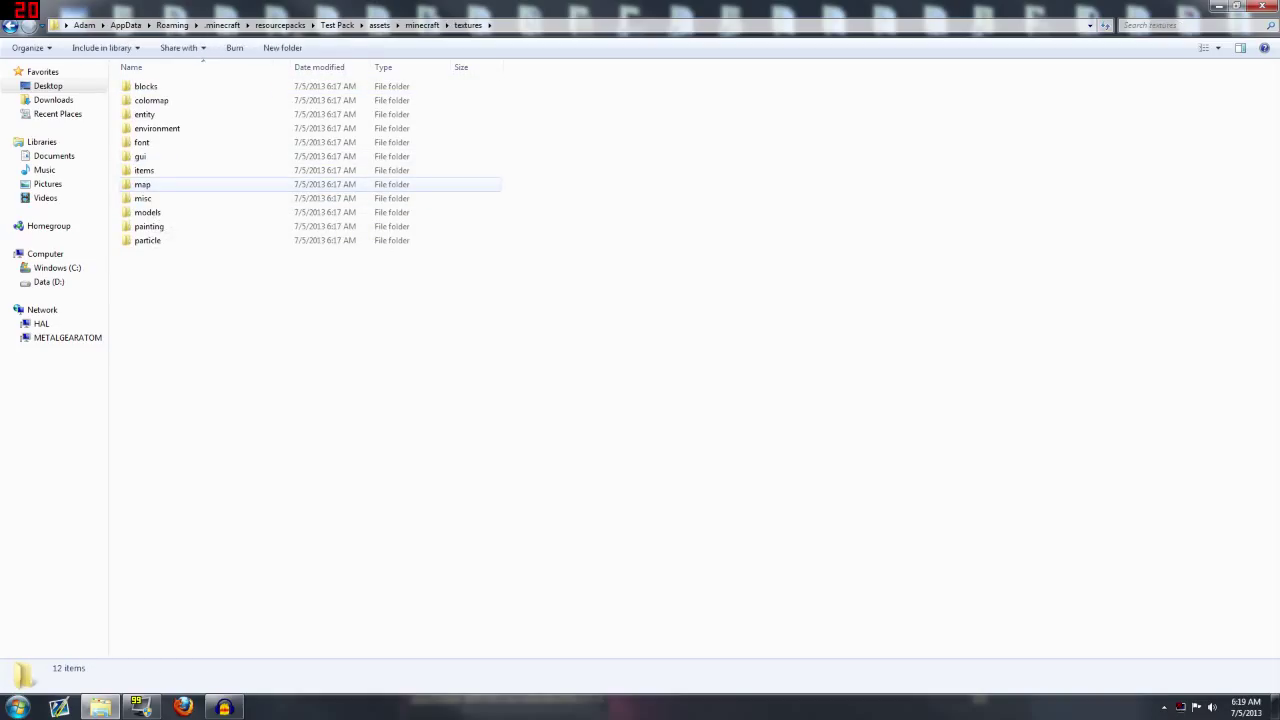
key(Return)
key(BackSpace)
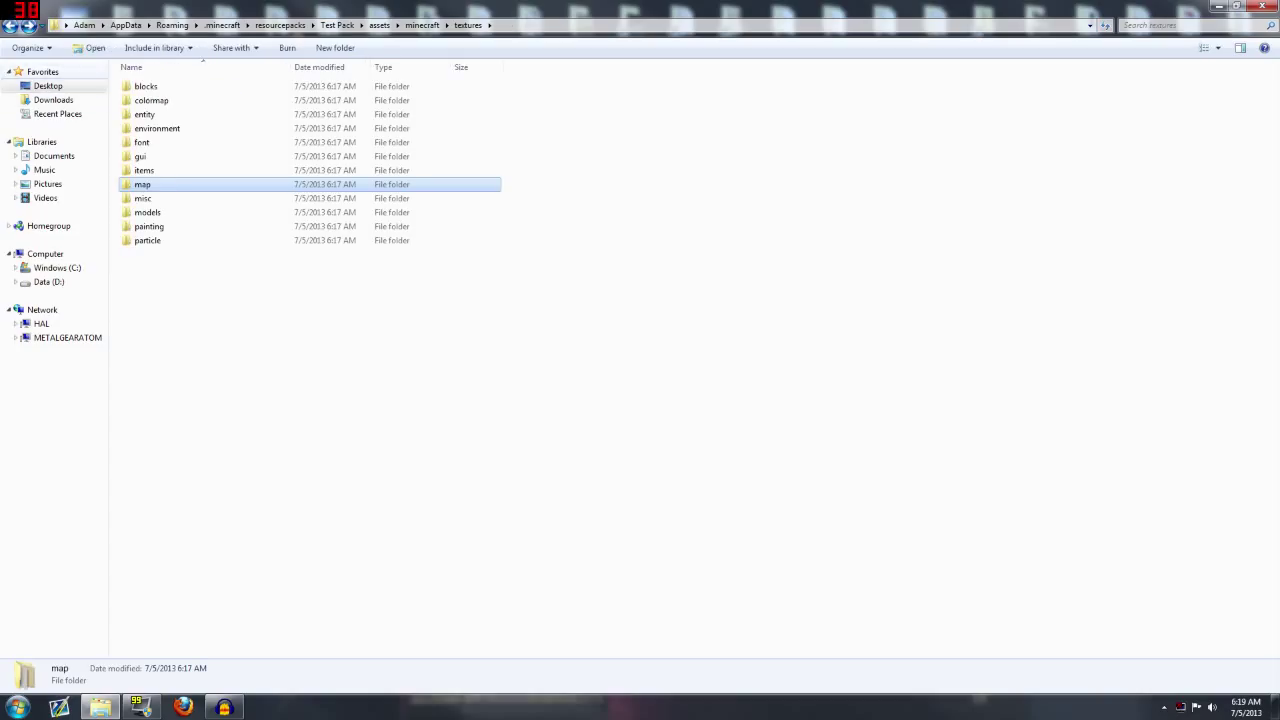
Open the music folder inside assets\minecraft and select the hal1 track.
click(10, 26)
click(148, 142)
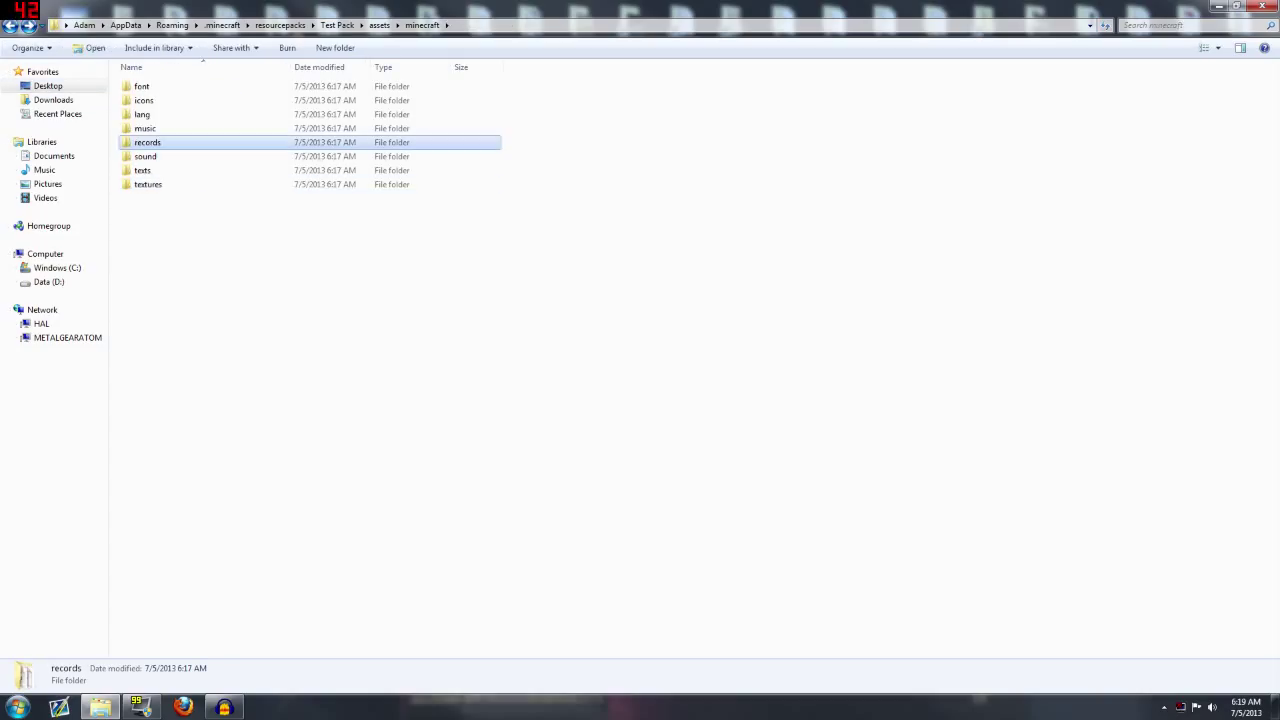
key(Up)
key(Return)
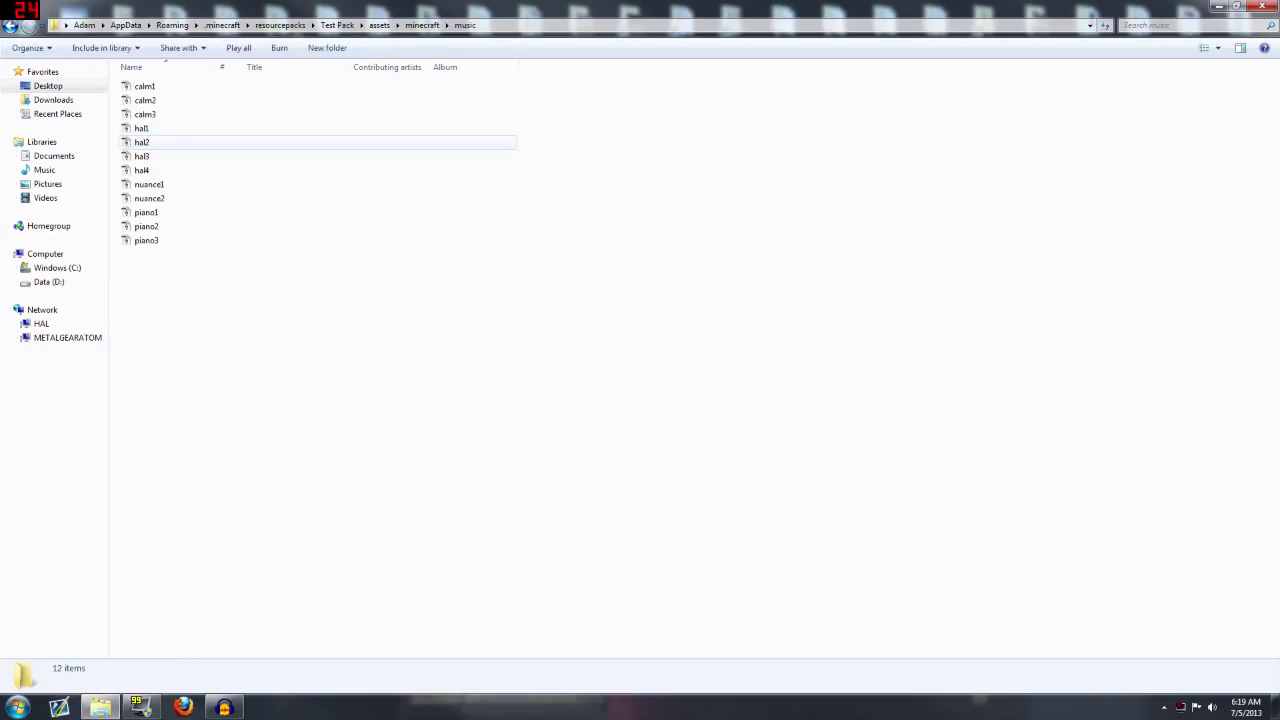
click(142, 128)
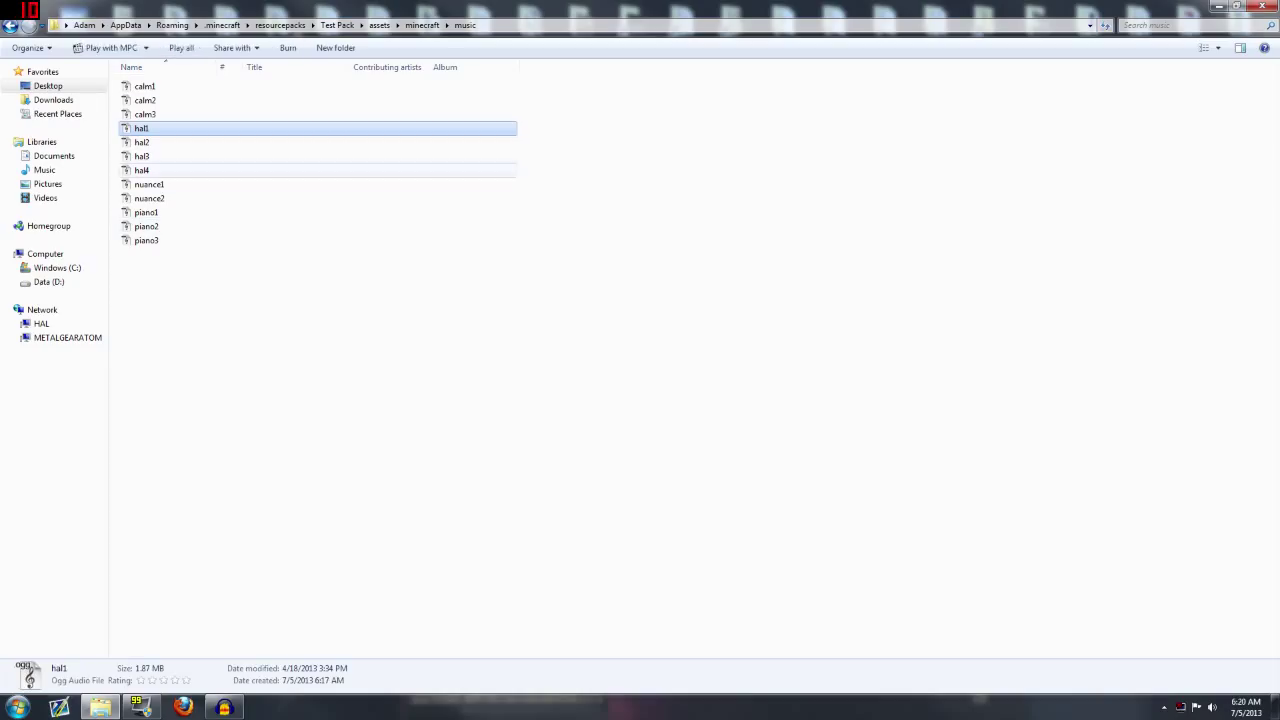
Return to the Test Pack root, view the pack PNG image and close the viewer.
key(BackSpace)
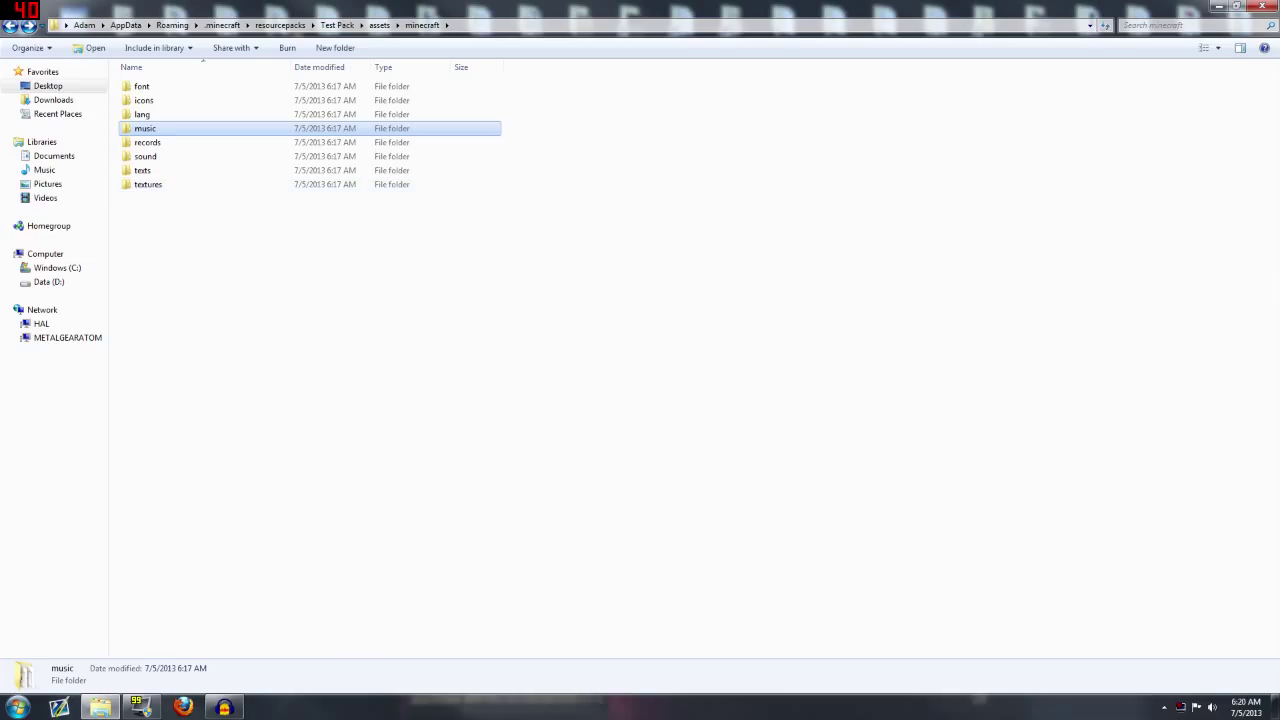
key(BackSpace)
key(BackSpace)
key(Down)
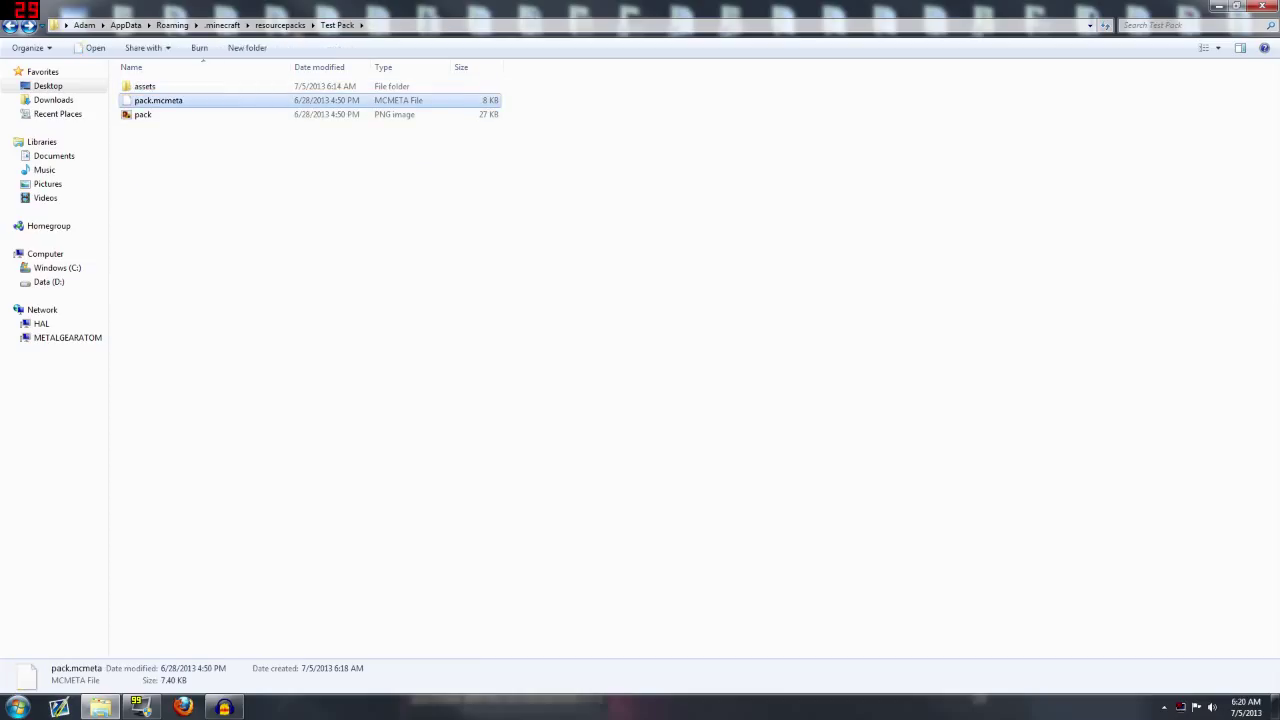
key(Down)
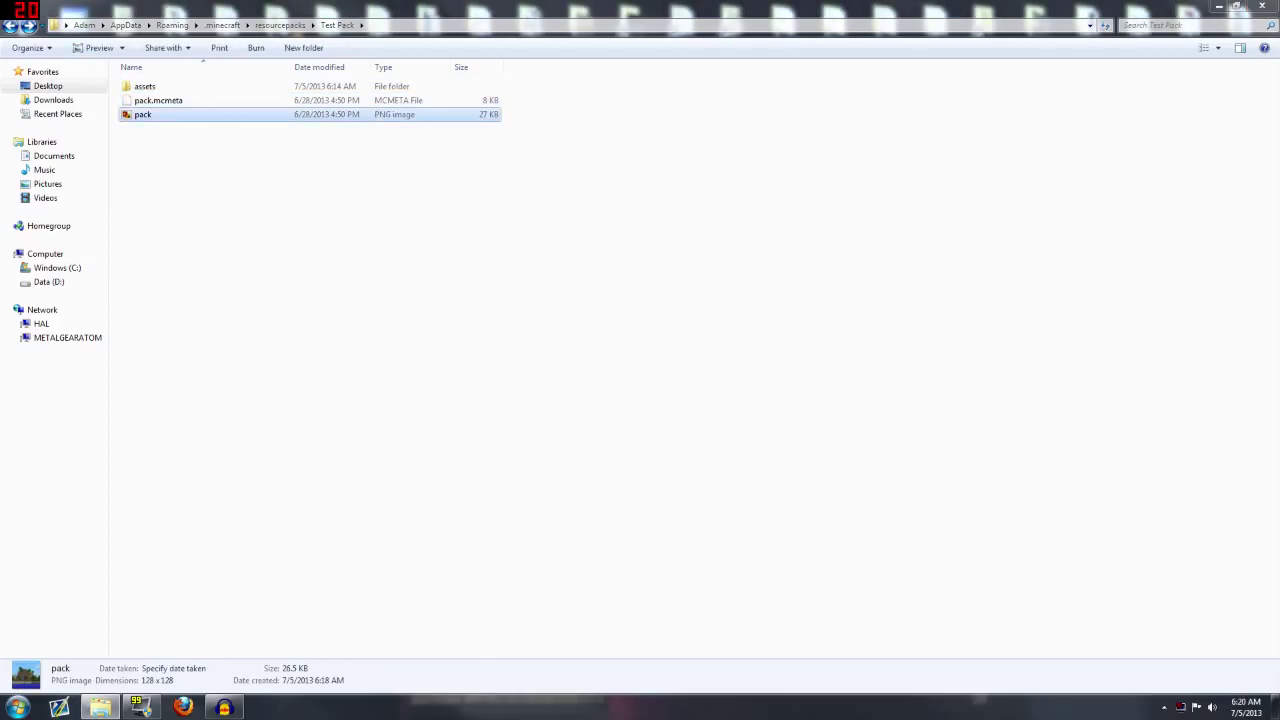
key(Return)
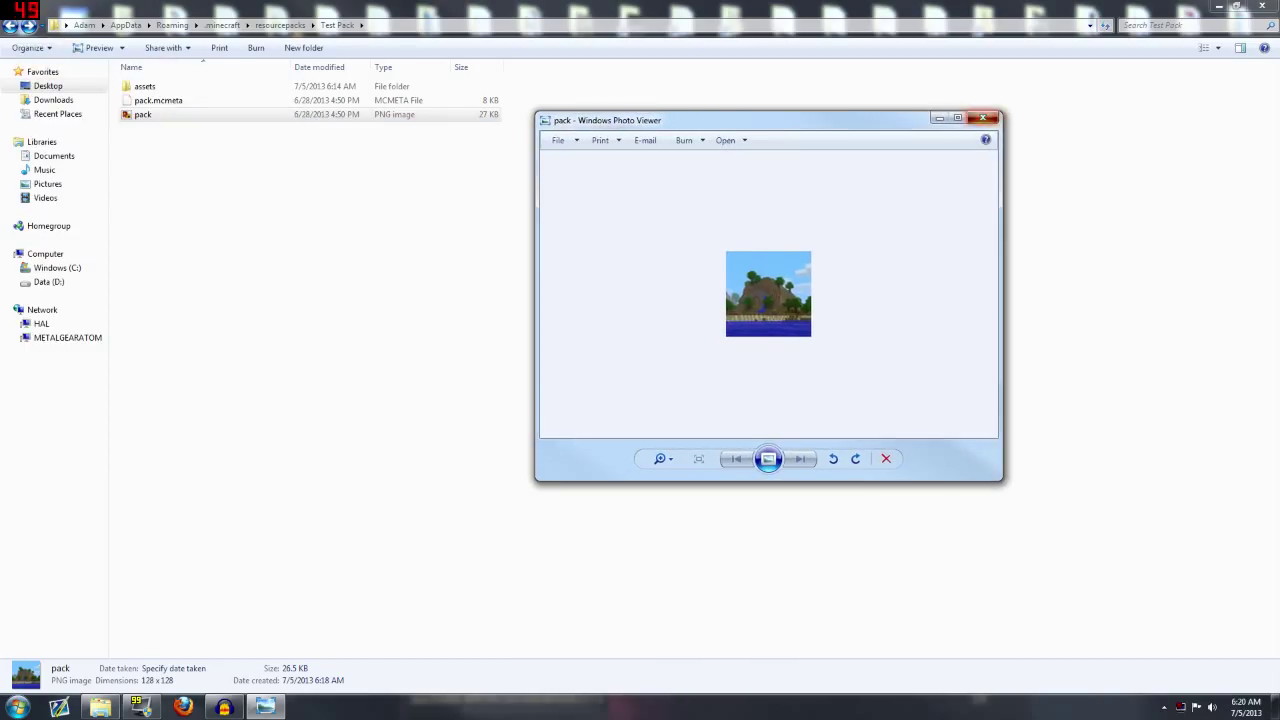
click(983, 118)
Open pack.mcmeta in Notepad++ and maximize the editor window.
click(160, 101)
right_click(165, 101)
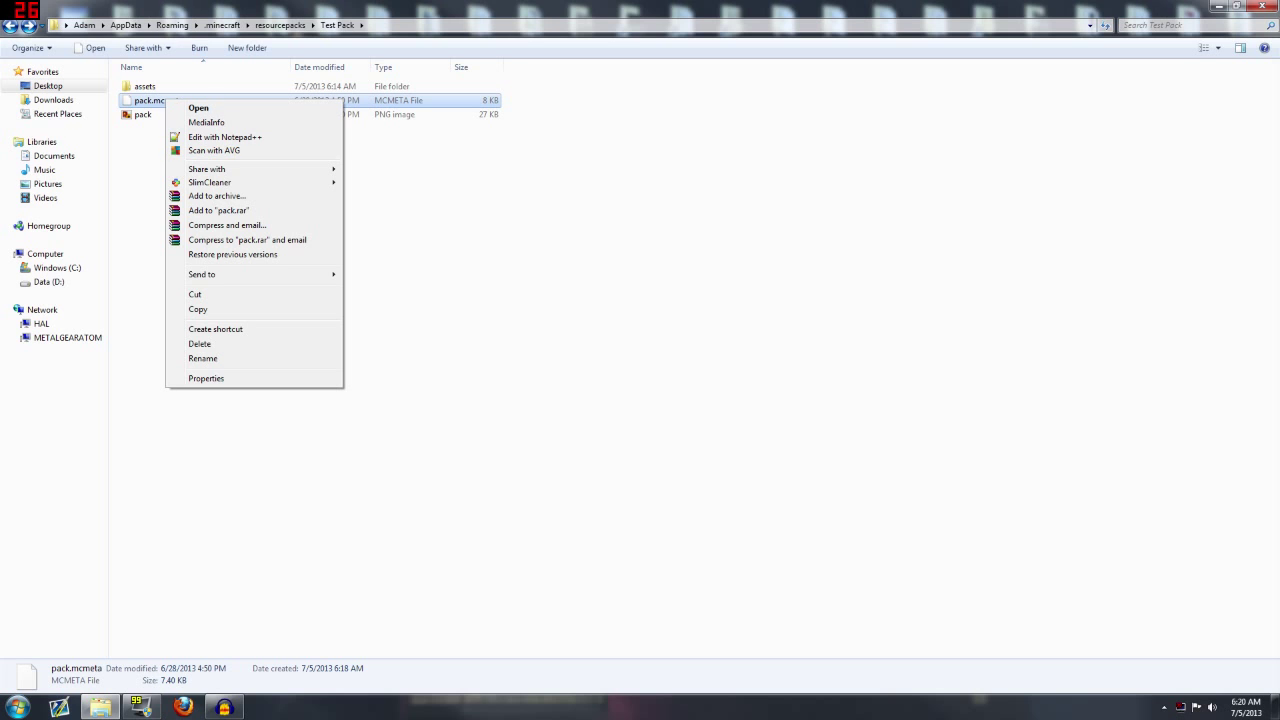
click(225, 137)
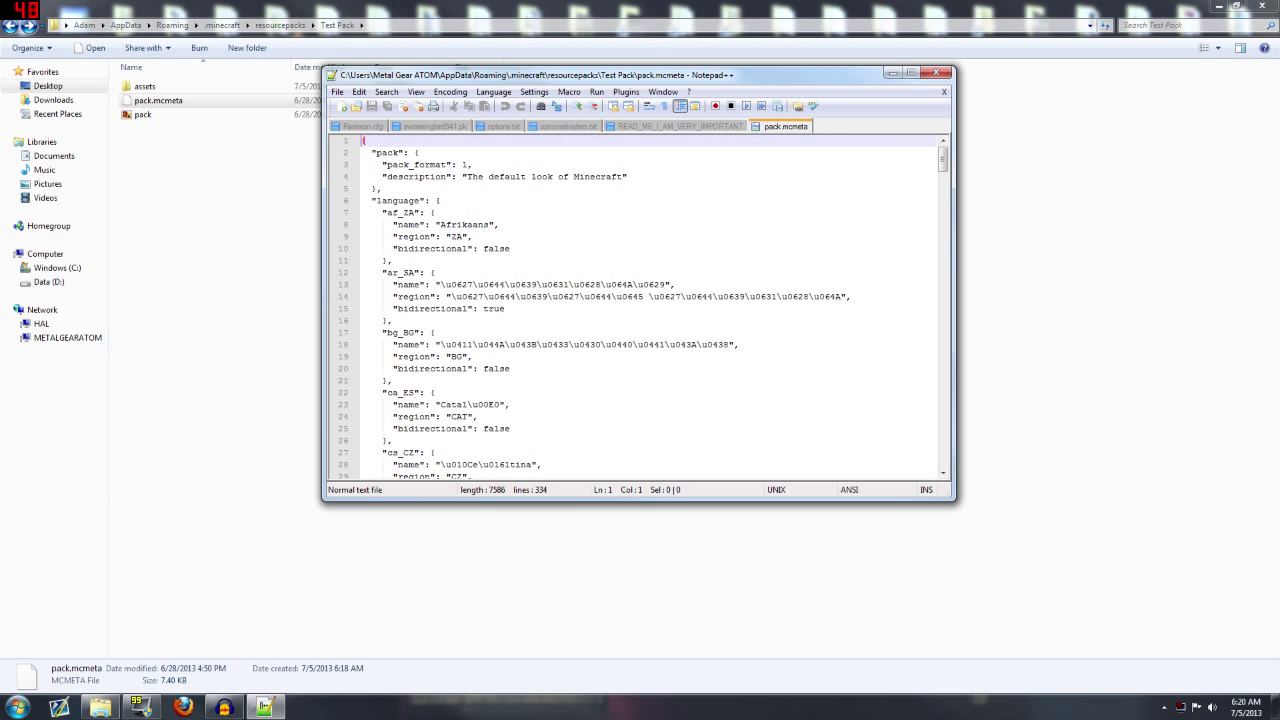
click(911, 73)
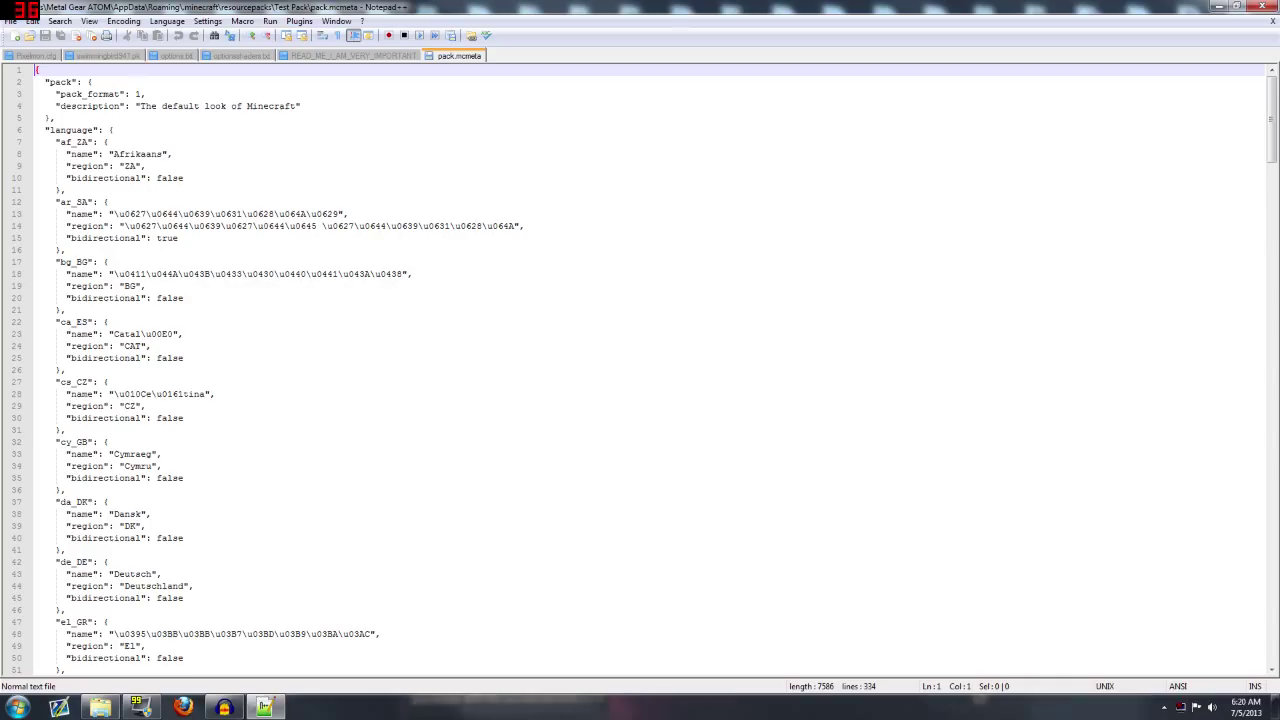
Replace the pack description text in pack.mcmeta with "Hey" and close Notepad++ without saving.
click(141, 106)
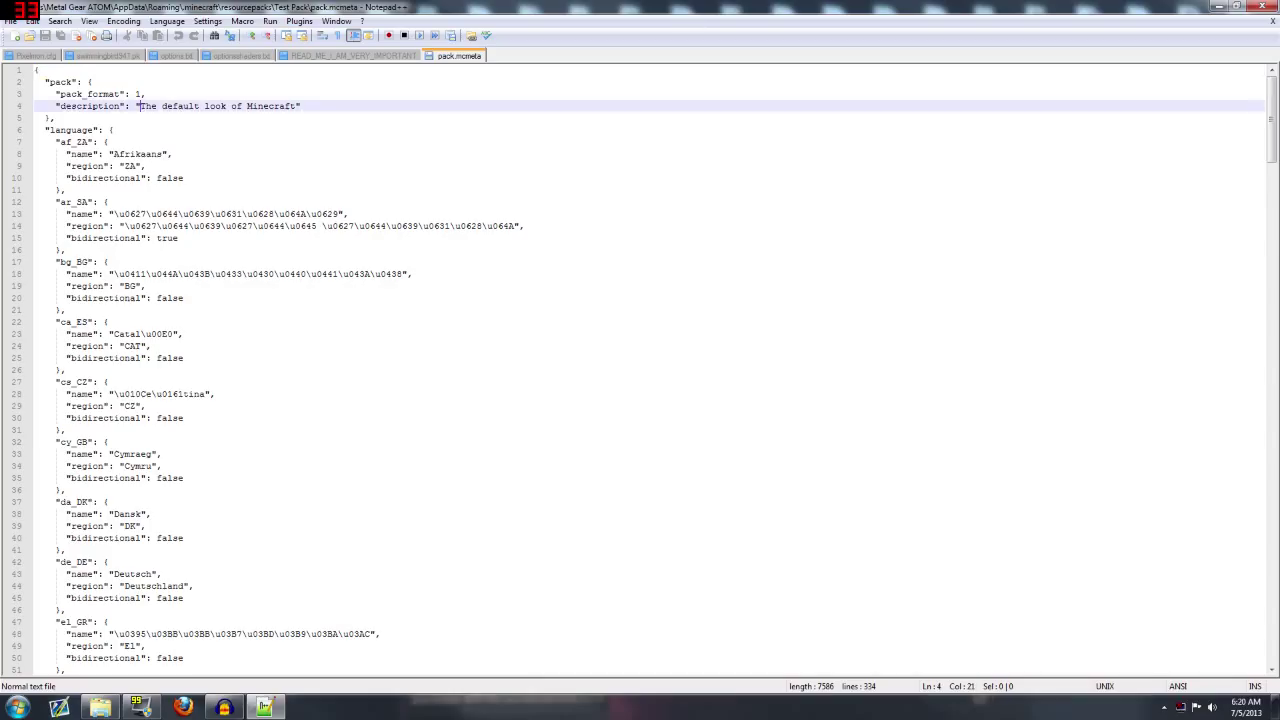
drag(138, 106, 297, 106)
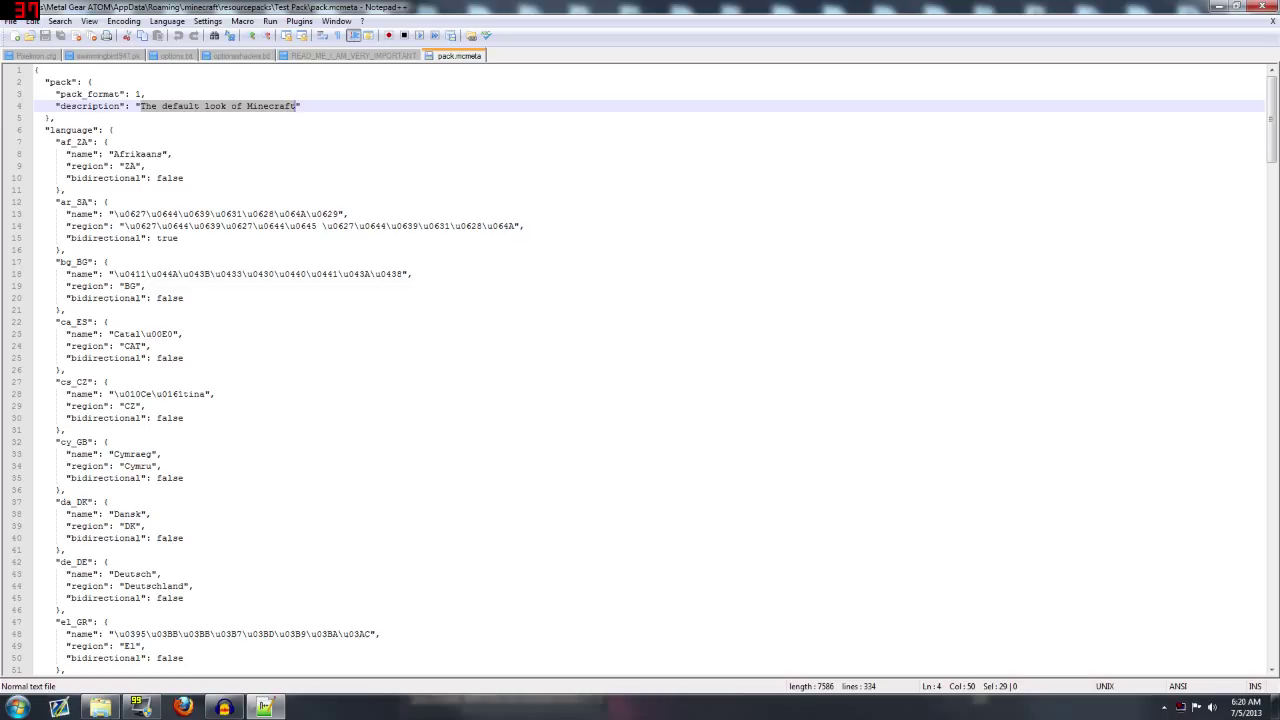
text(Hey)
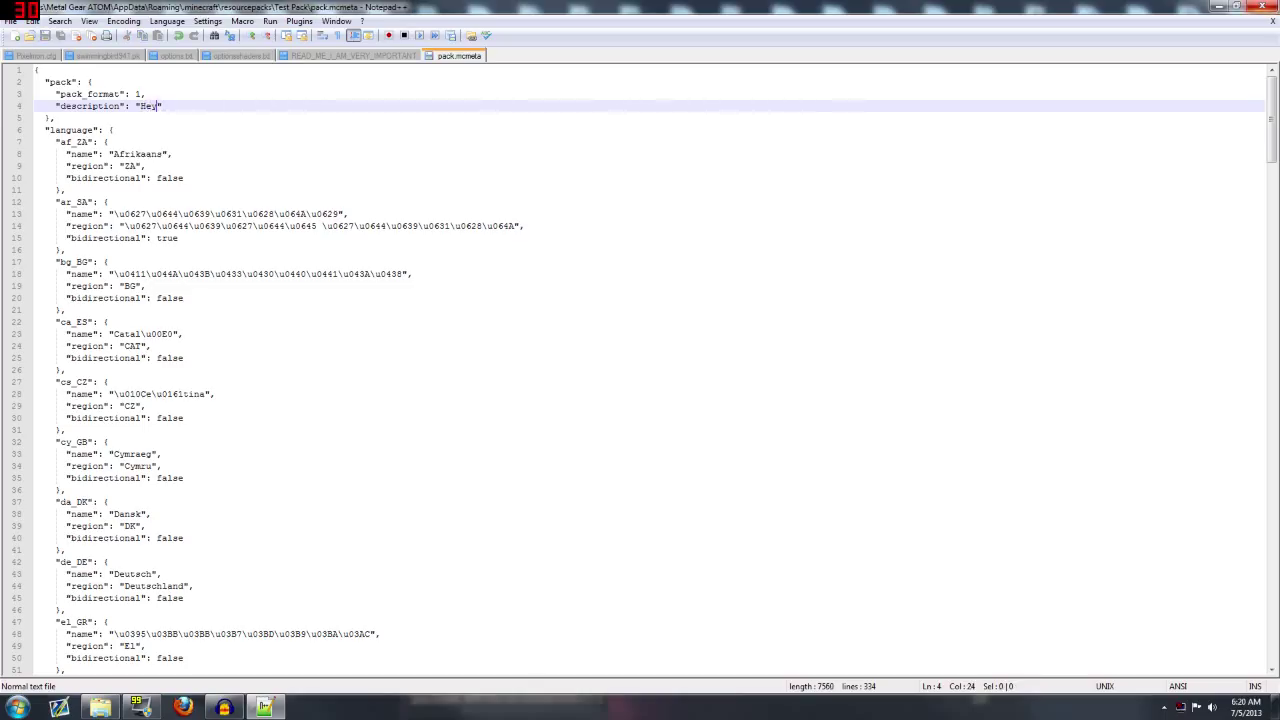
click(1262, 6)
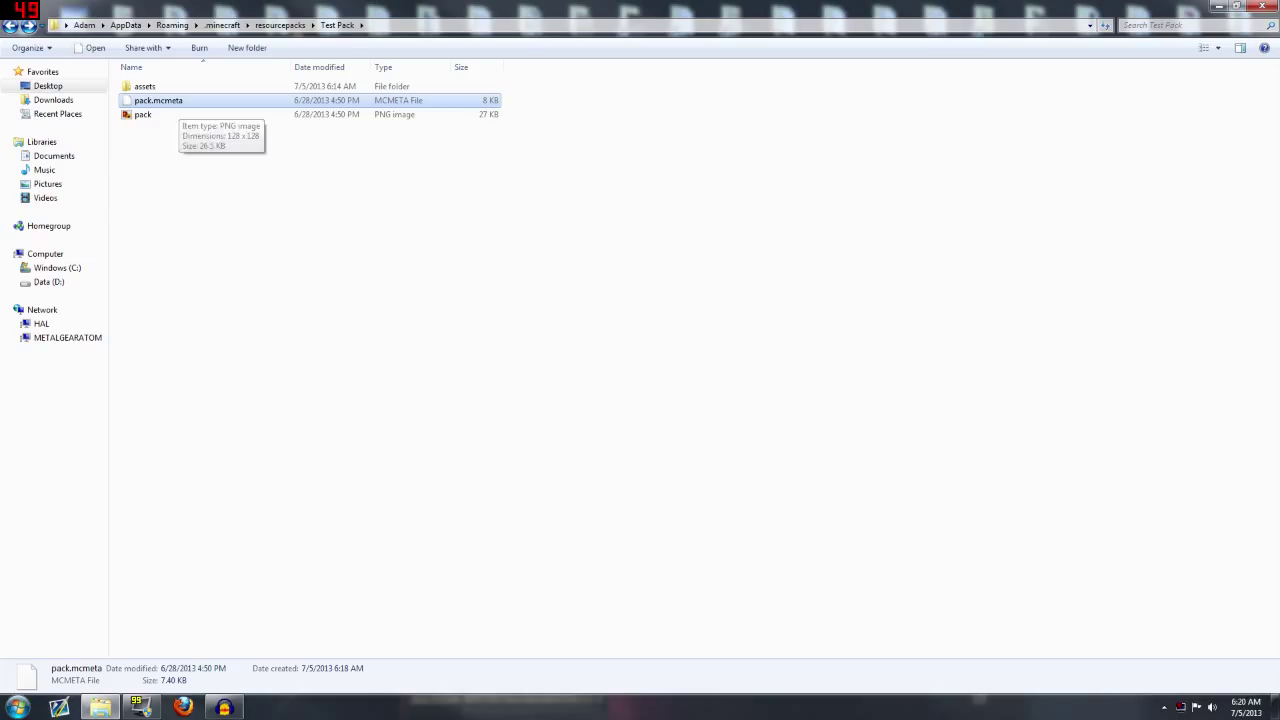
Go up from the Test Pack folder to resourcepacks and look over the packs stored there.
click(300, 220)
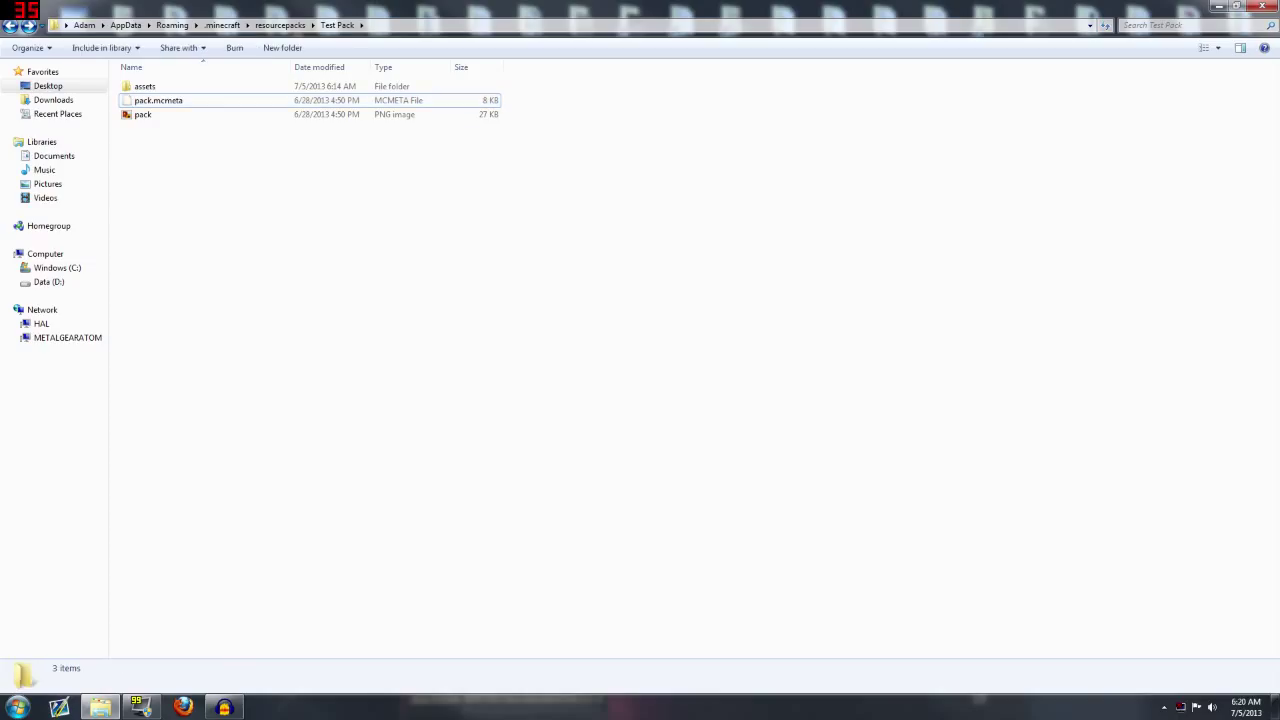
key(BackSpace)
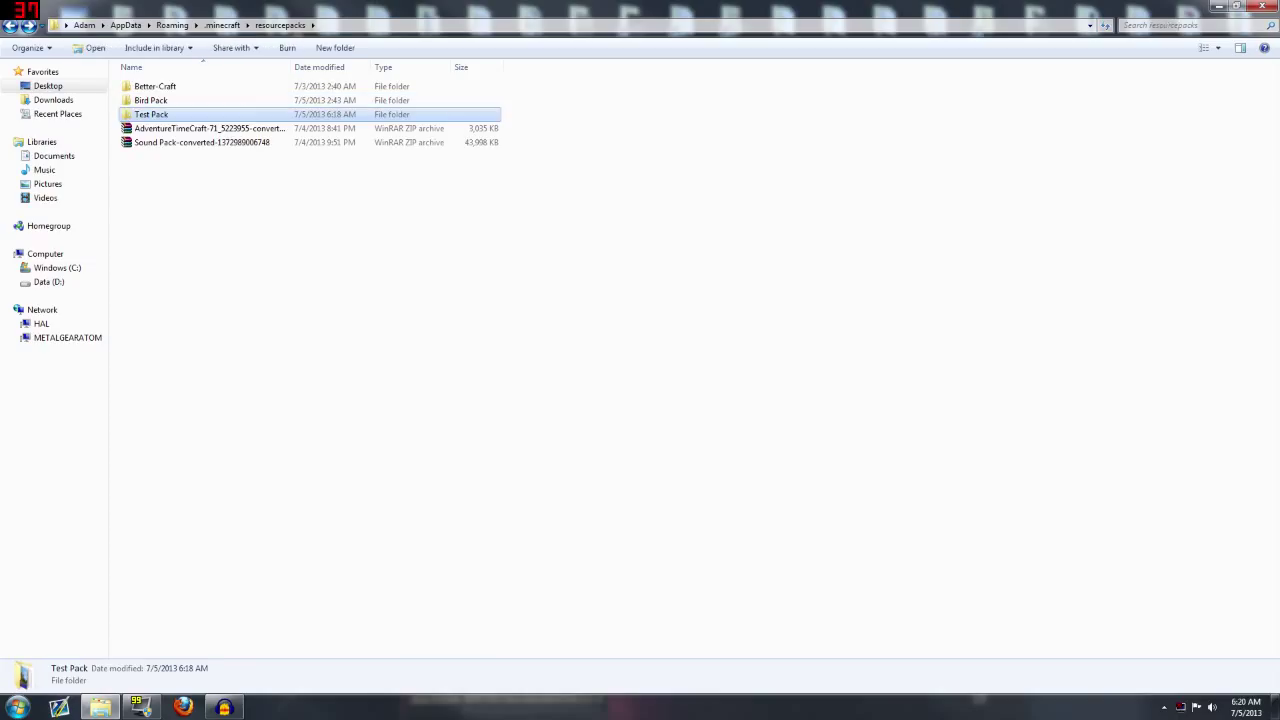
click(260, 220)
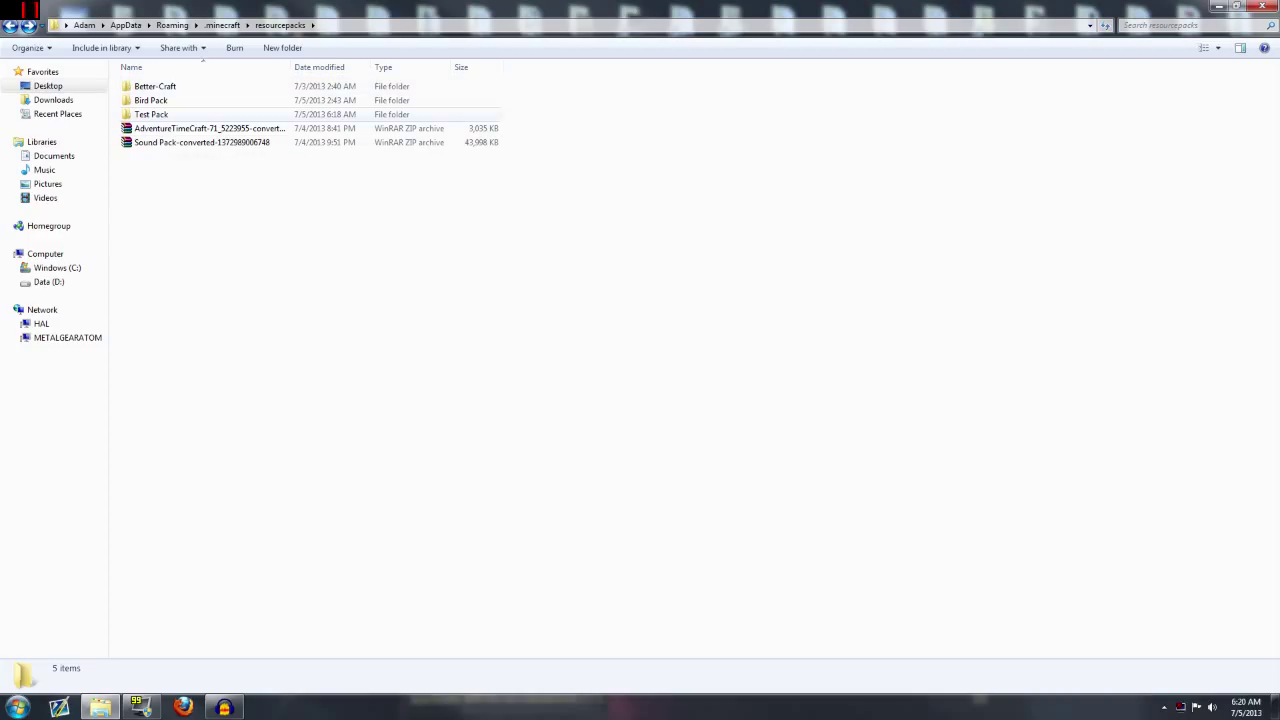
key(Down)
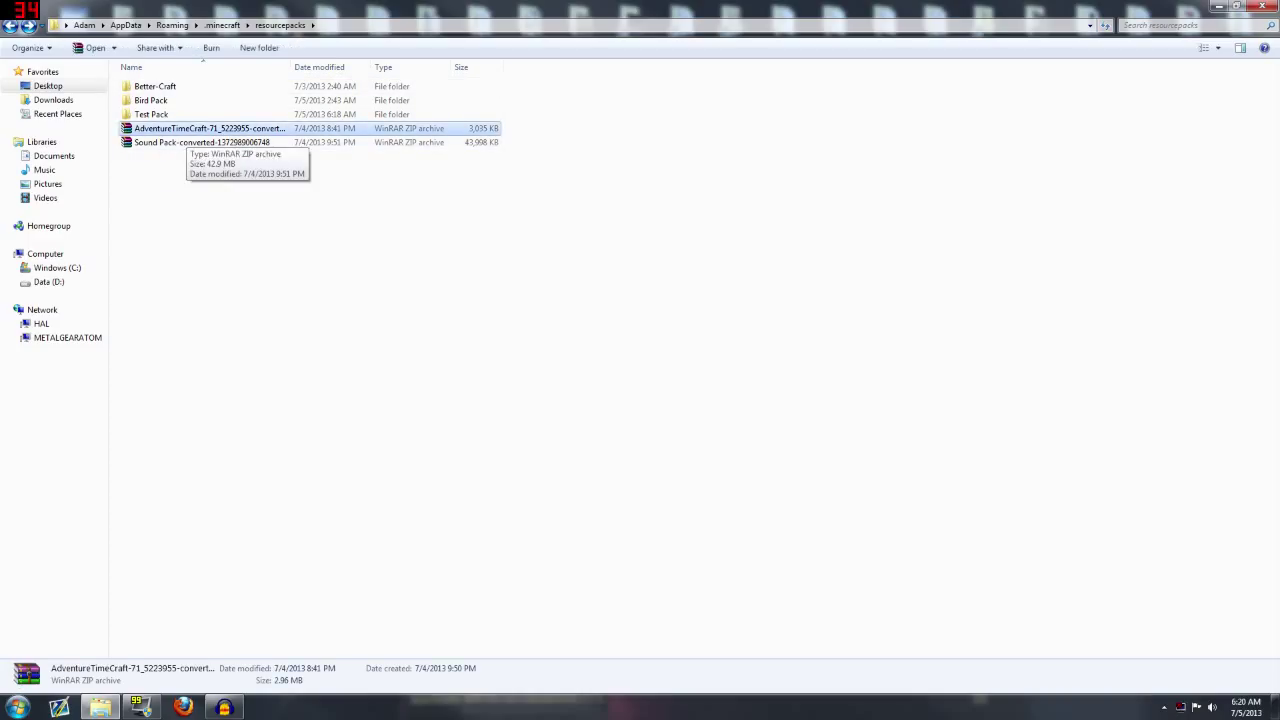
key(ctrl+space)
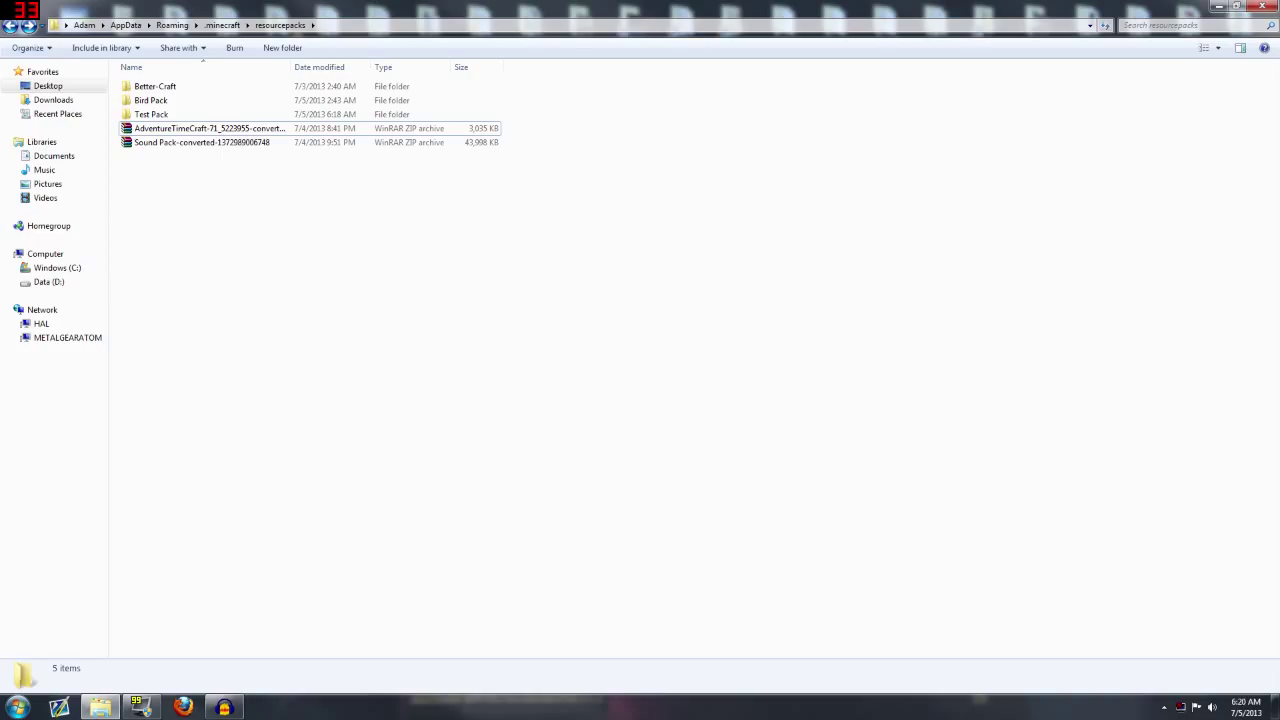
Open the minecraft folder inside Test Pack's assets folder to review its subfolders.
double_click(151, 114)
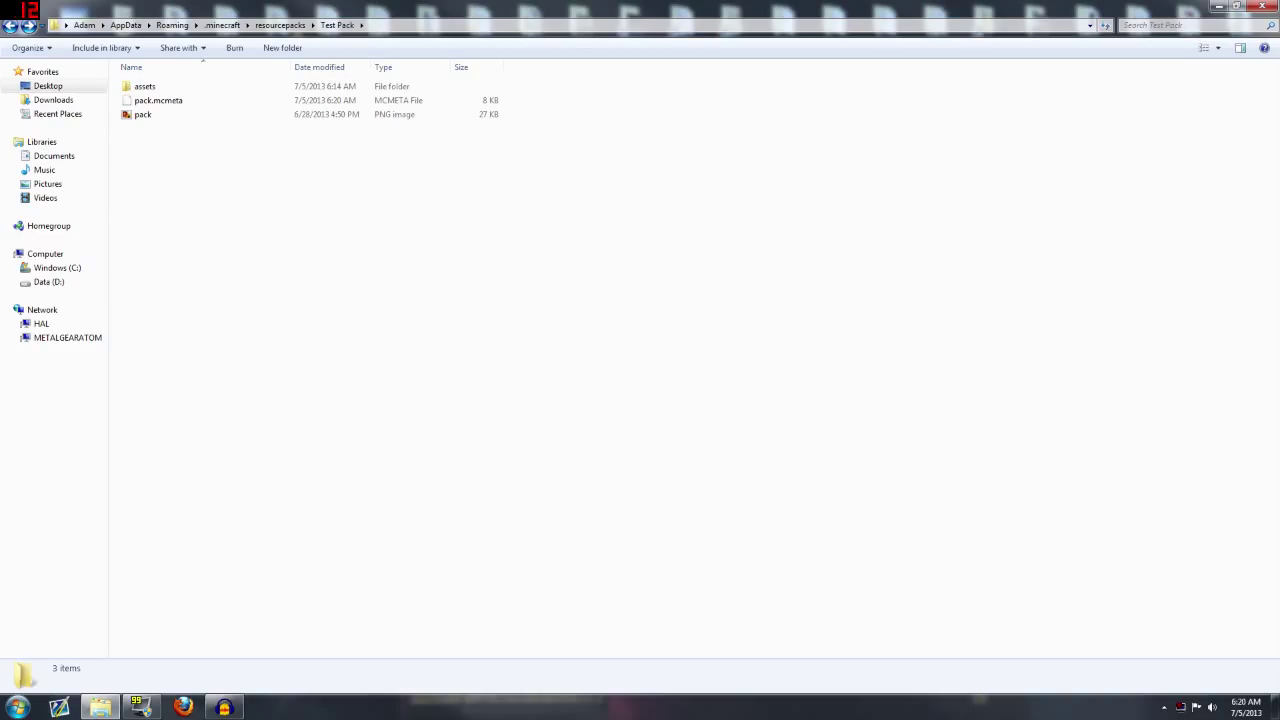
click(147, 87)
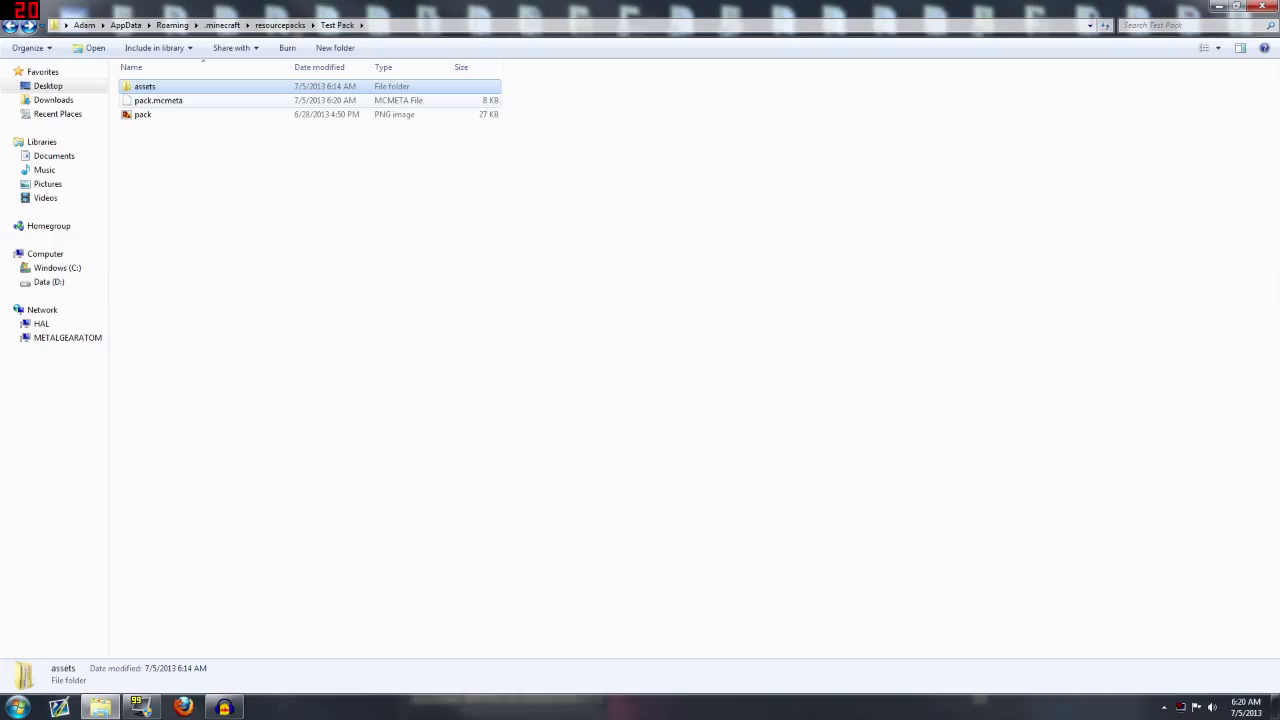
key(Return)
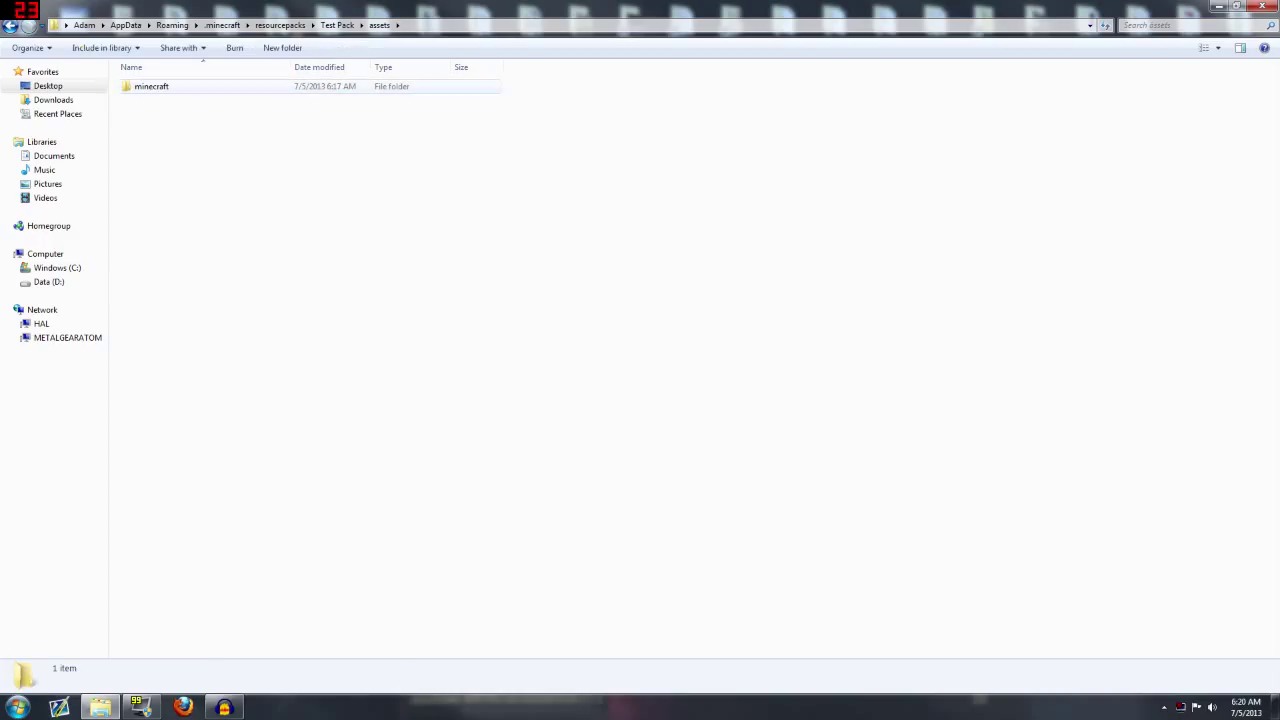
double_click(151, 87)
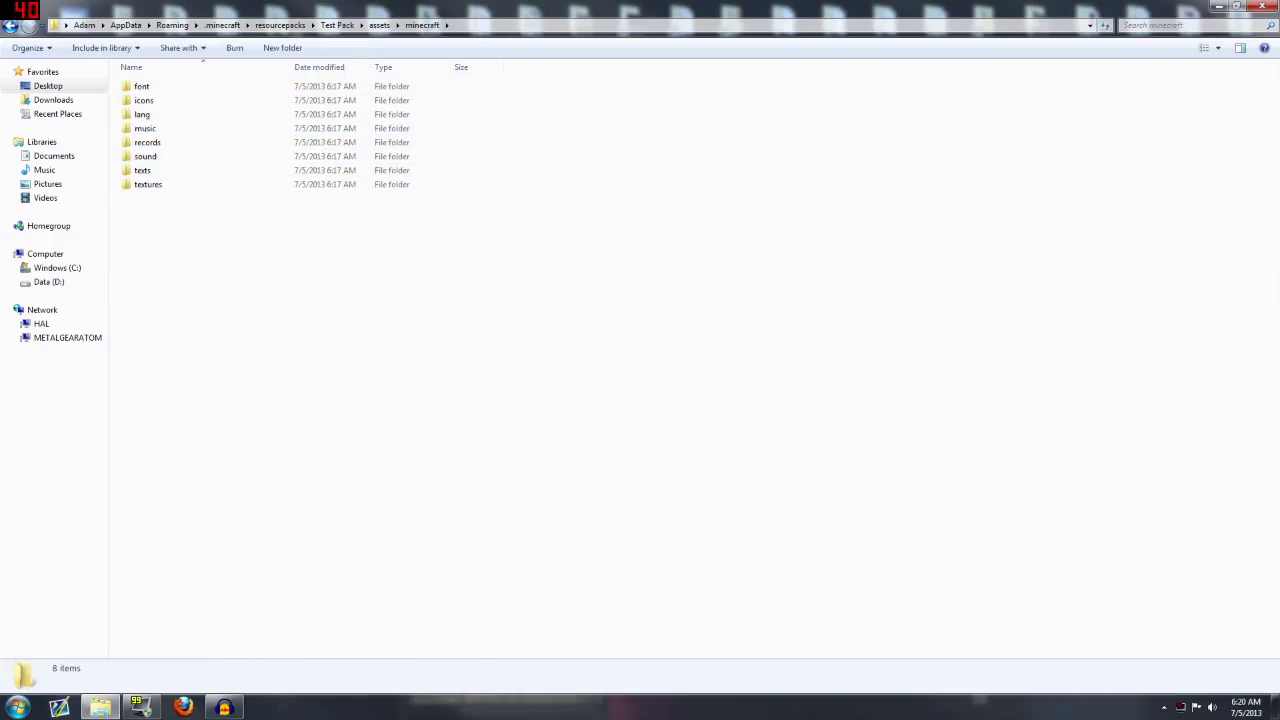
Return to the resourcepacks folder and briefly select the Better-Craft and Bird Pack folders, leaving nothing selected.
key(BackSpace)
key(BackSpace)
key(Return)
key(BackSpace)
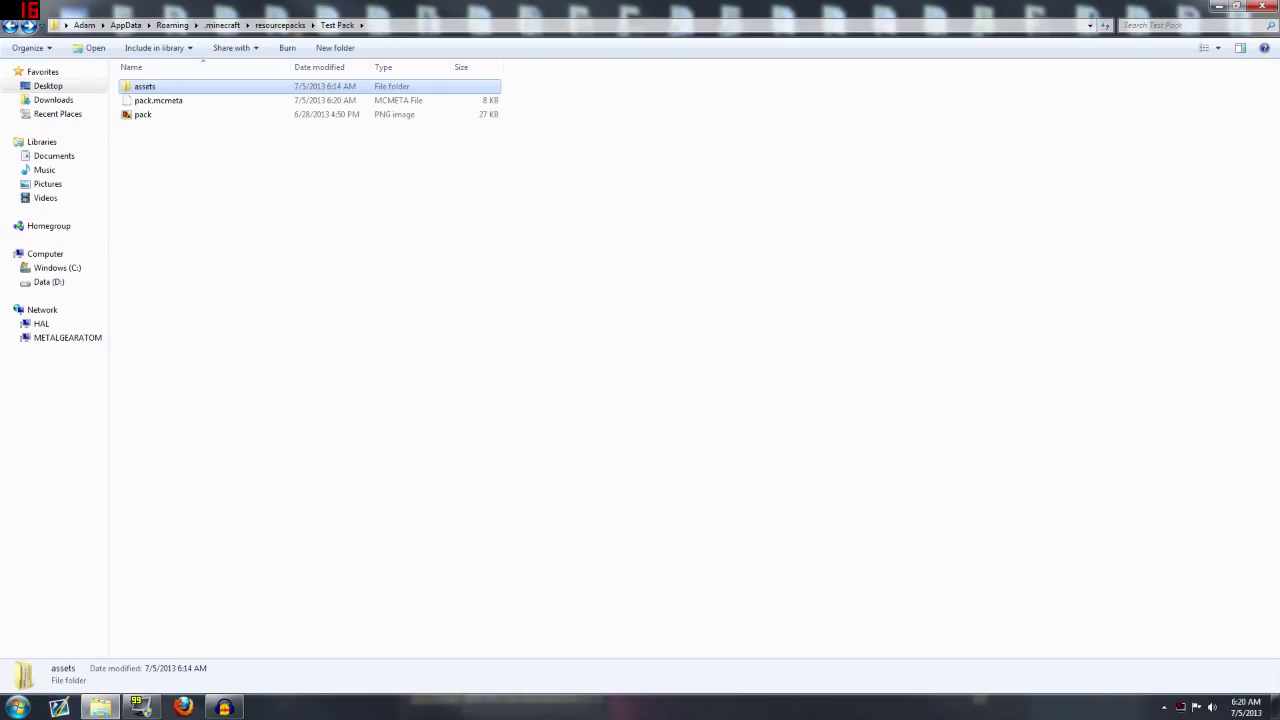
key(BackSpace)
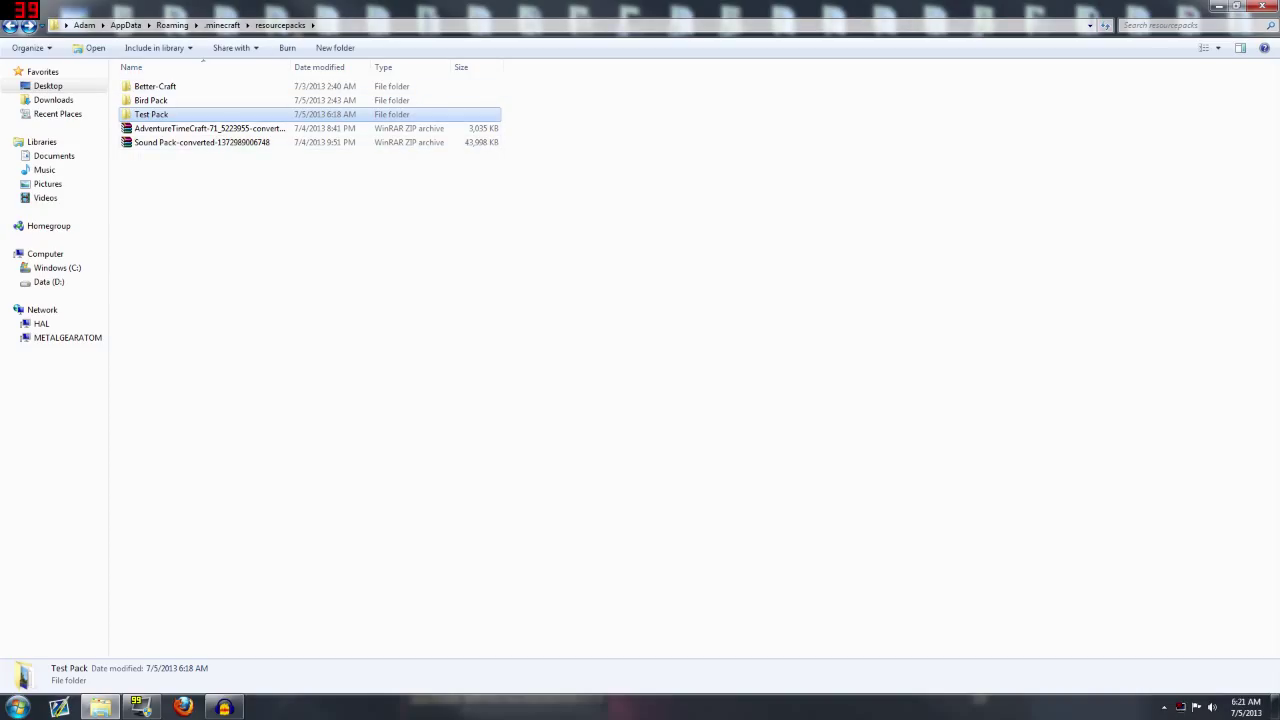
click(480, 300)
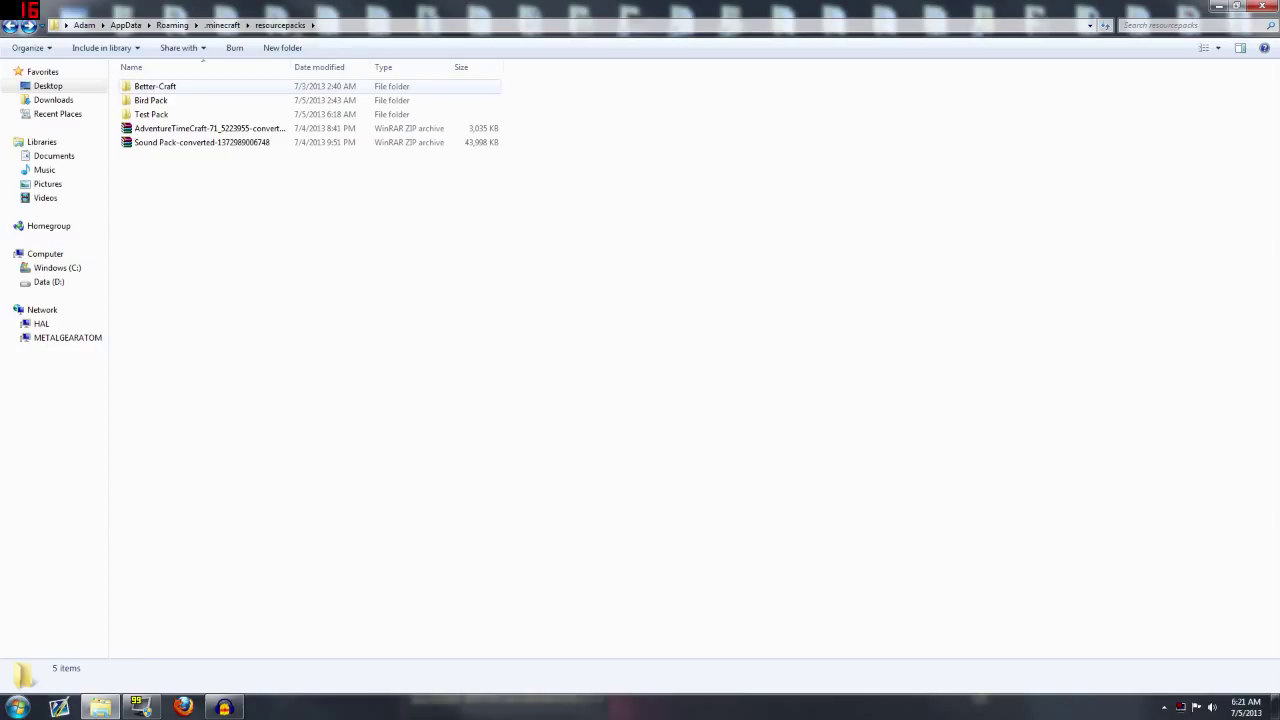
click(155, 87)
click(151, 100)
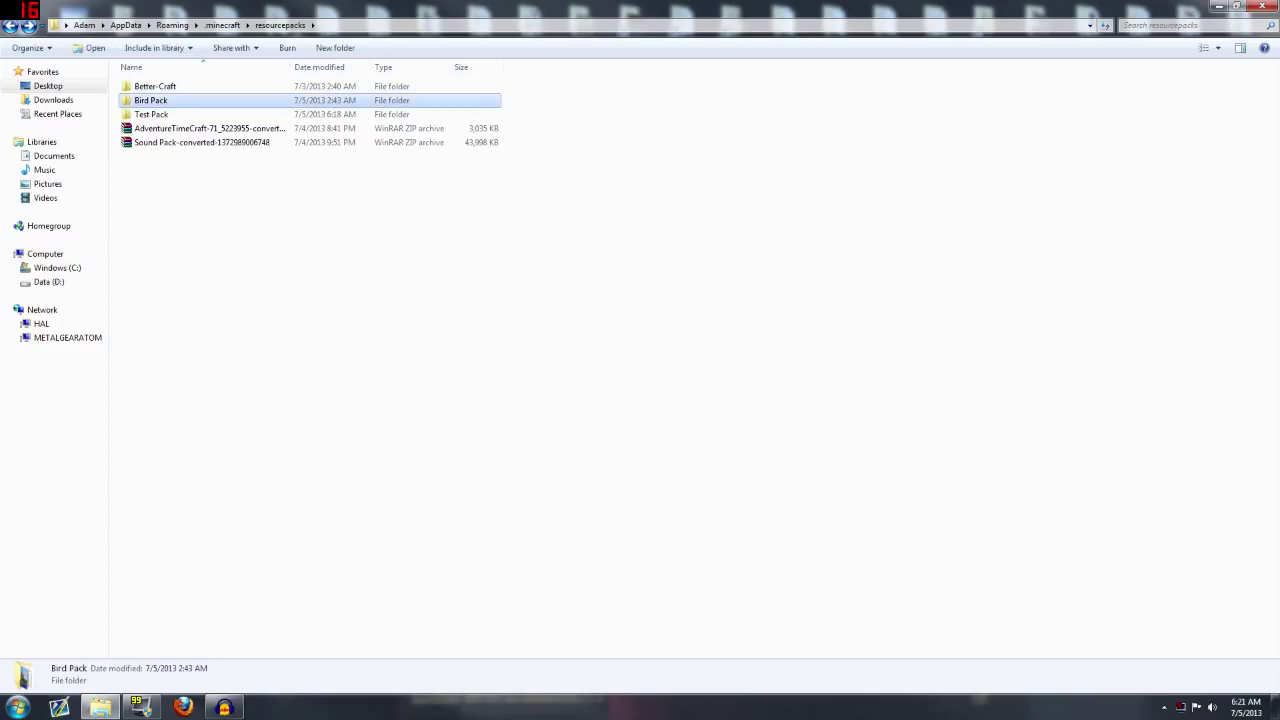
click(300, 260)
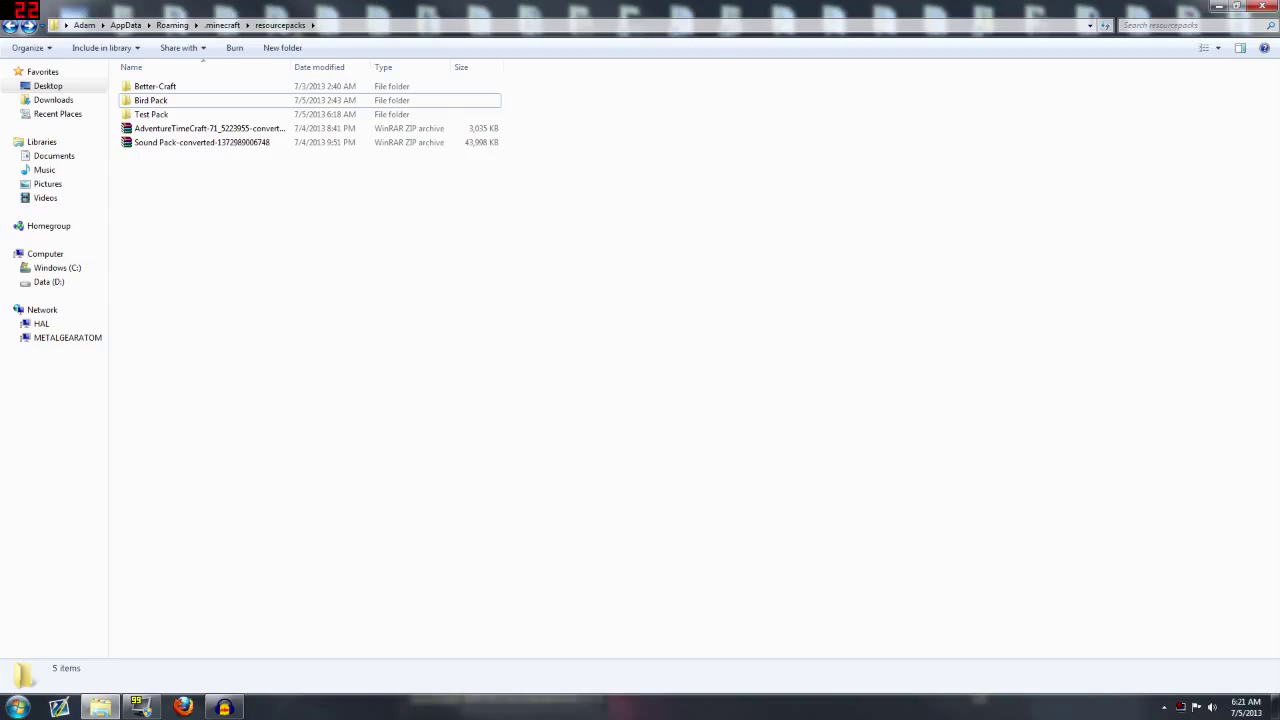
Switch to Audacity and close the fryingpan project without saving its changes.
click(224, 707)
click(984, 141)
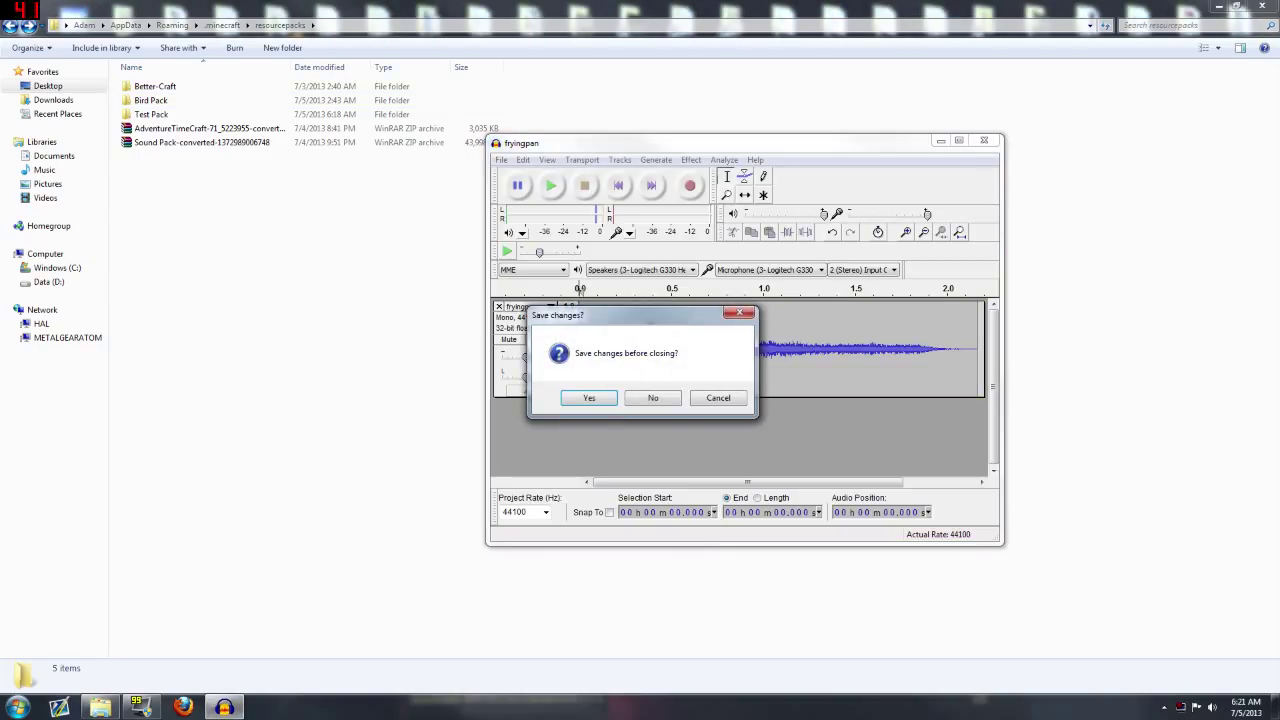
click(653, 398)
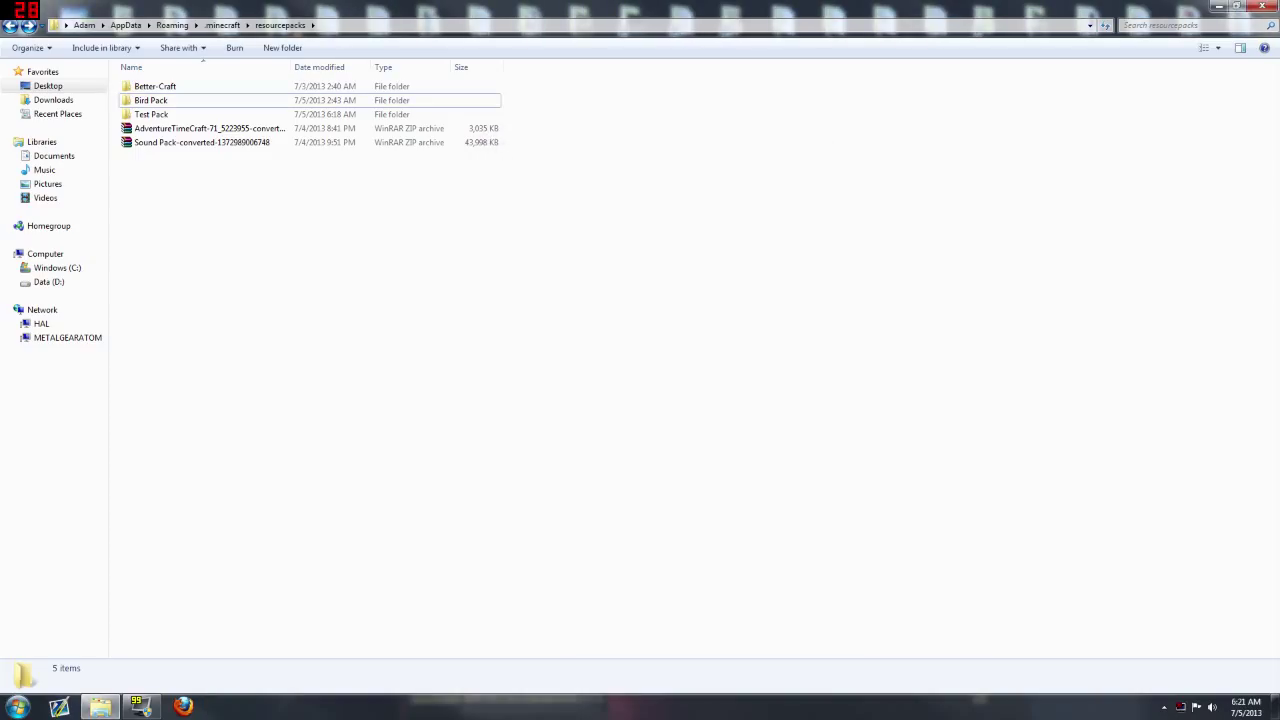